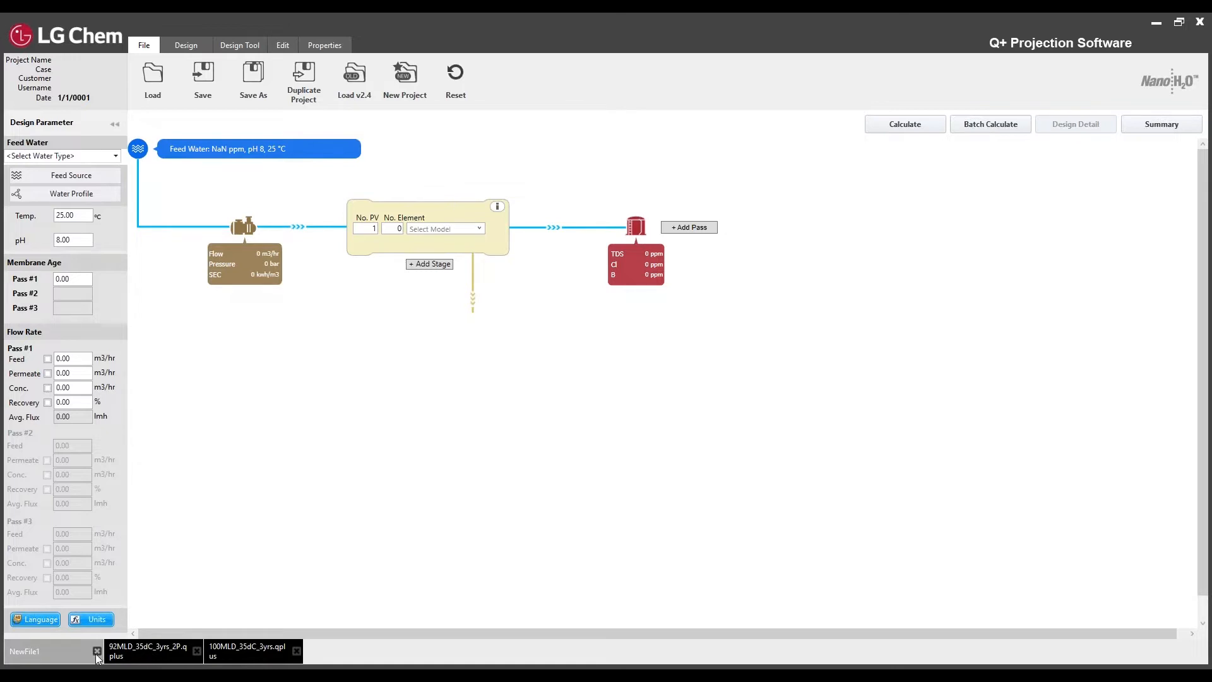
# Compare the open projects 92MLD_35dC_3yrs_2P and 100MLD_35dC_3yrs, and return to the empty NewFile1 project
pyautogui.click(161, 653)
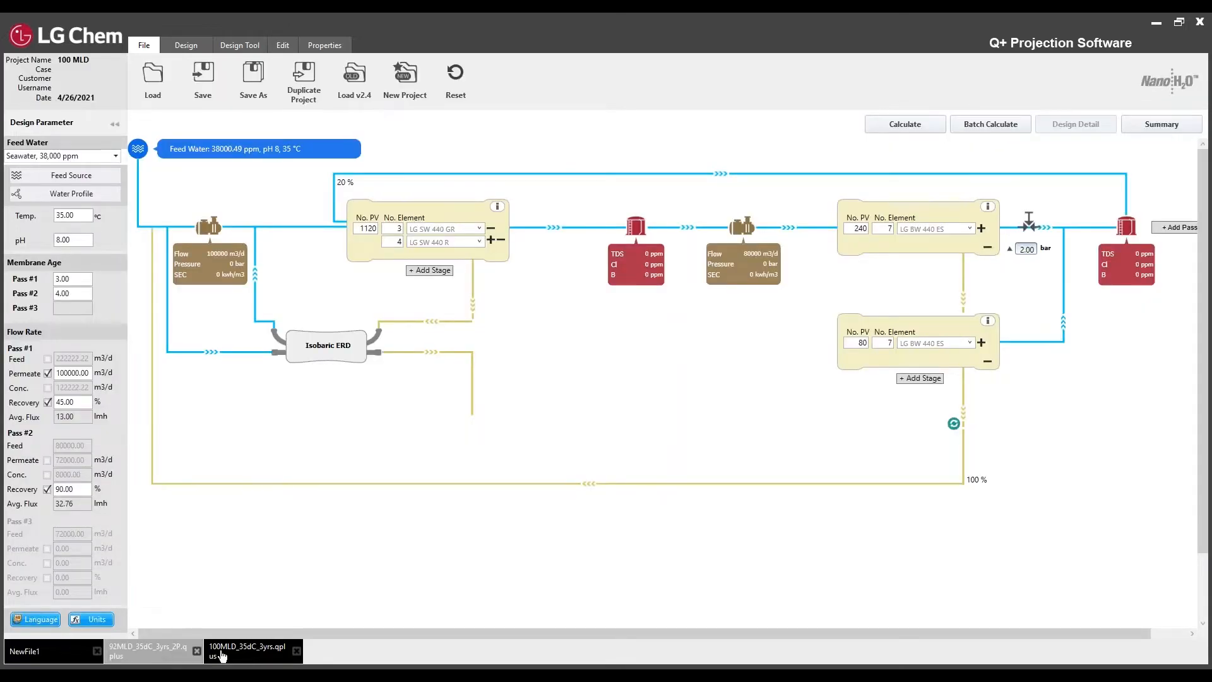
pyautogui.click(222, 653)
pyautogui.click(117, 658)
pyautogui.click(242, 652)
pyautogui.click(136, 656)
pyautogui.click(73, 650)
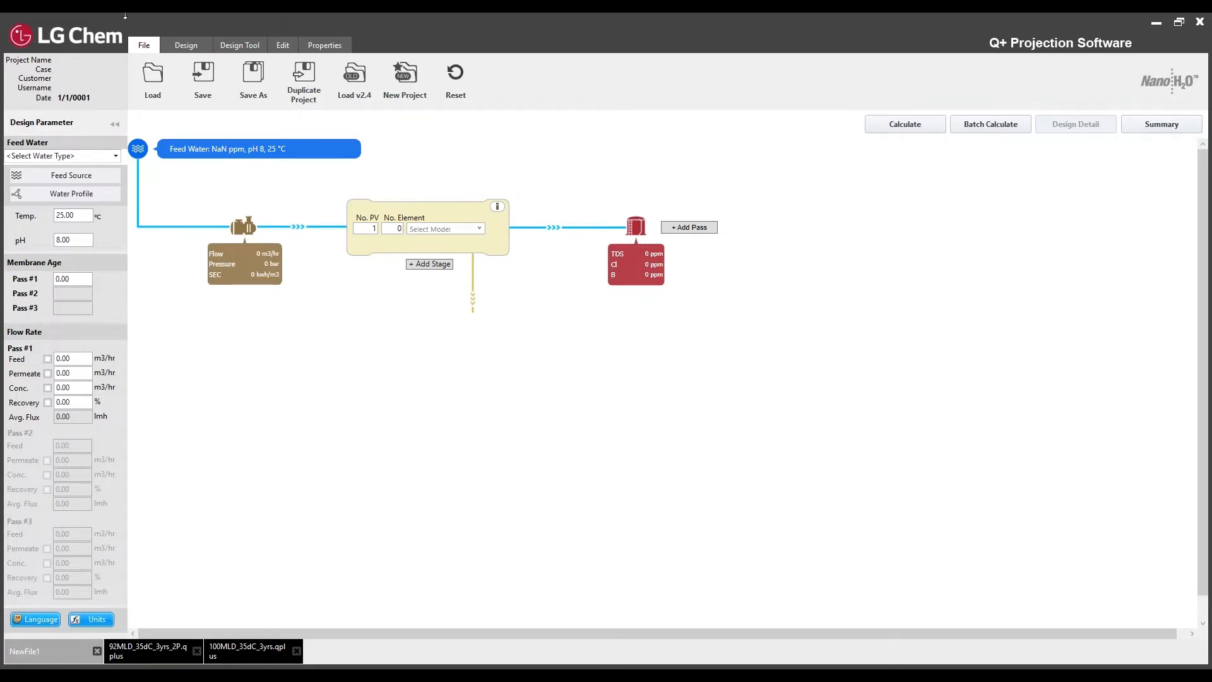
# Name the new project "Example" in its project information and save it
pyautogui.click(68, 74)
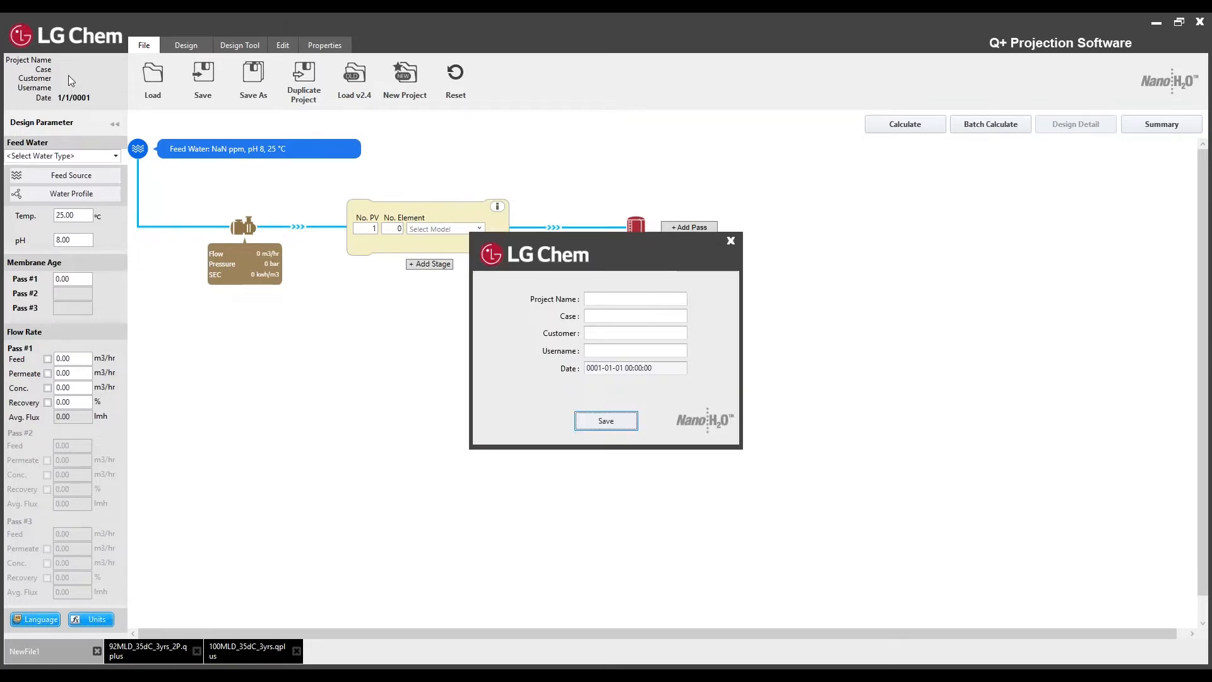
pyautogui.click(604, 299)
pyautogui.write('ㄸㅌ')
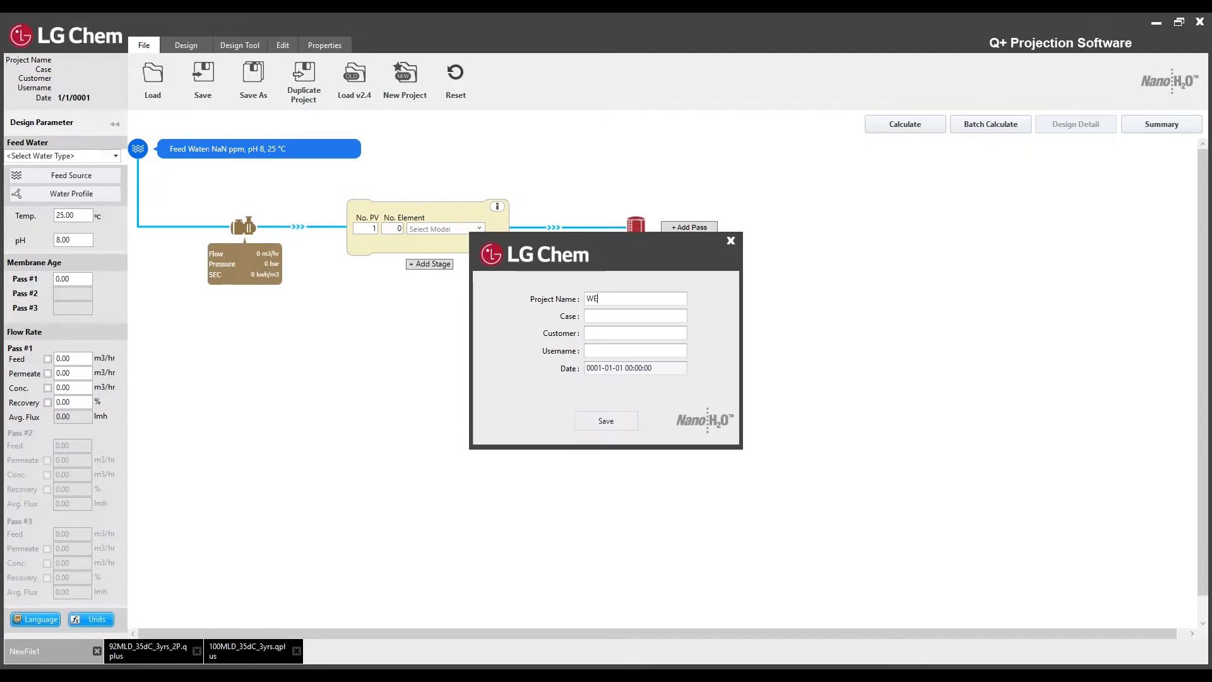
pyautogui.press('BackSpace')
pyautogui.press('BackSpace')
pyautogui.write('Example')
pyautogui.click(618, 418)
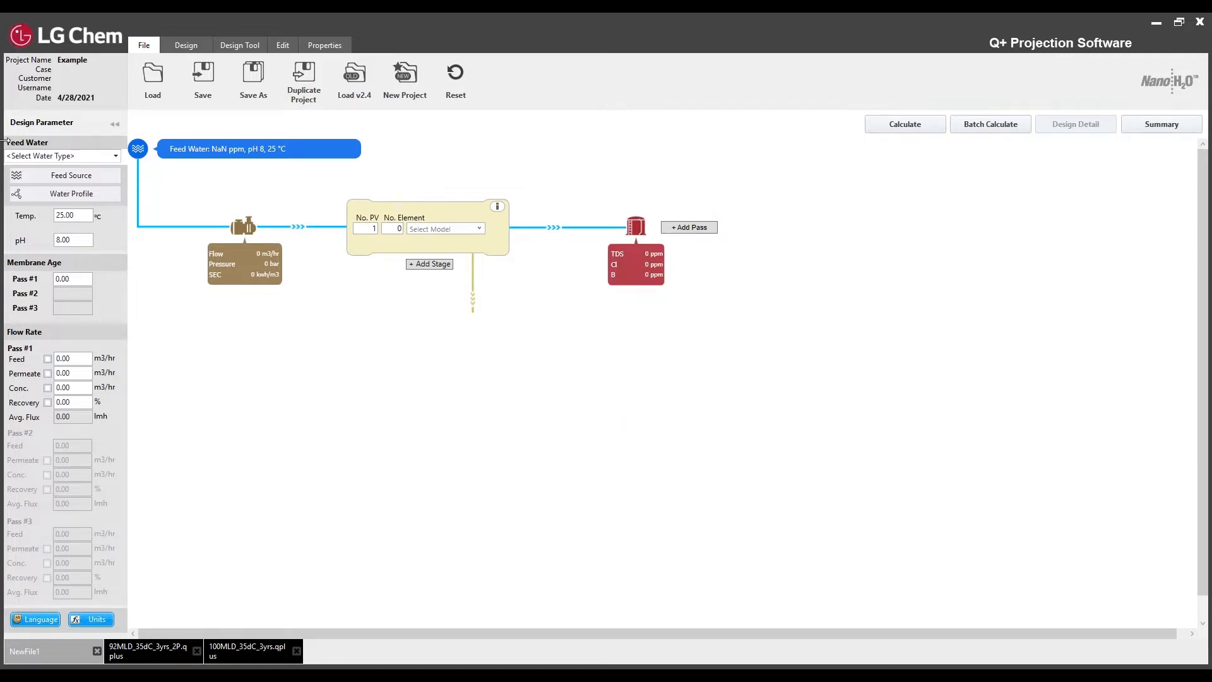
# Open the feed source settings and choose Seawater-Open Intake (SDI<5) as the water source
pyautogui.click(36, 179)
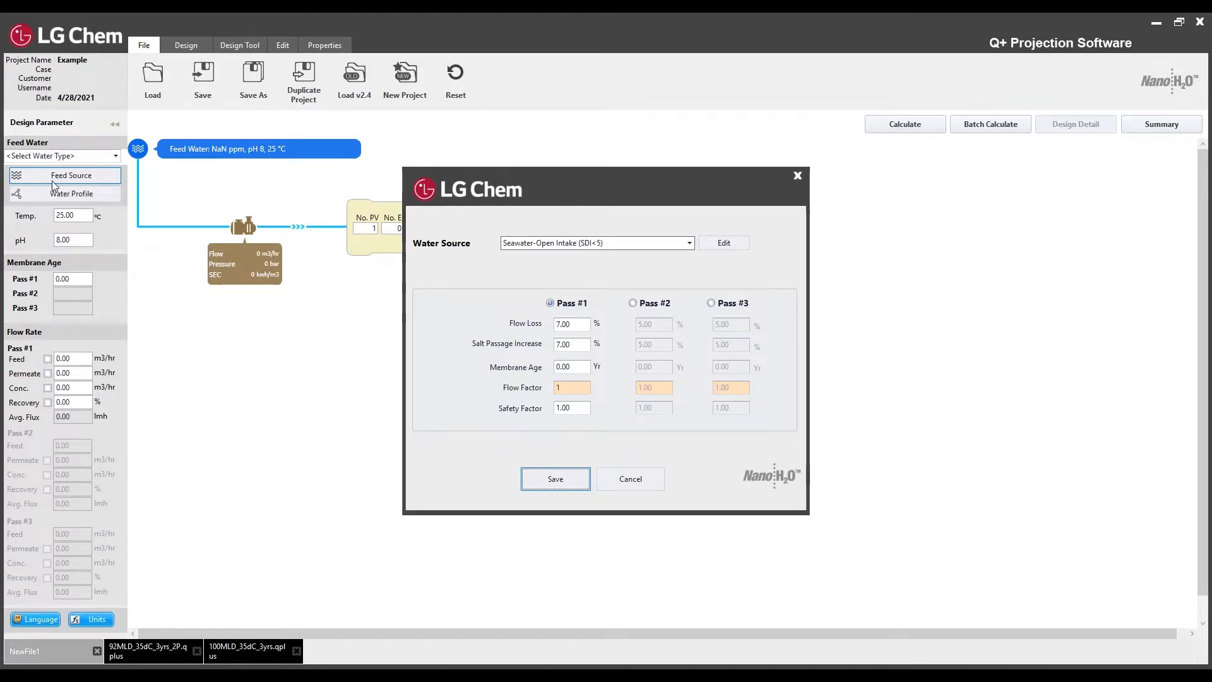
pyautogui.click(689, 244)
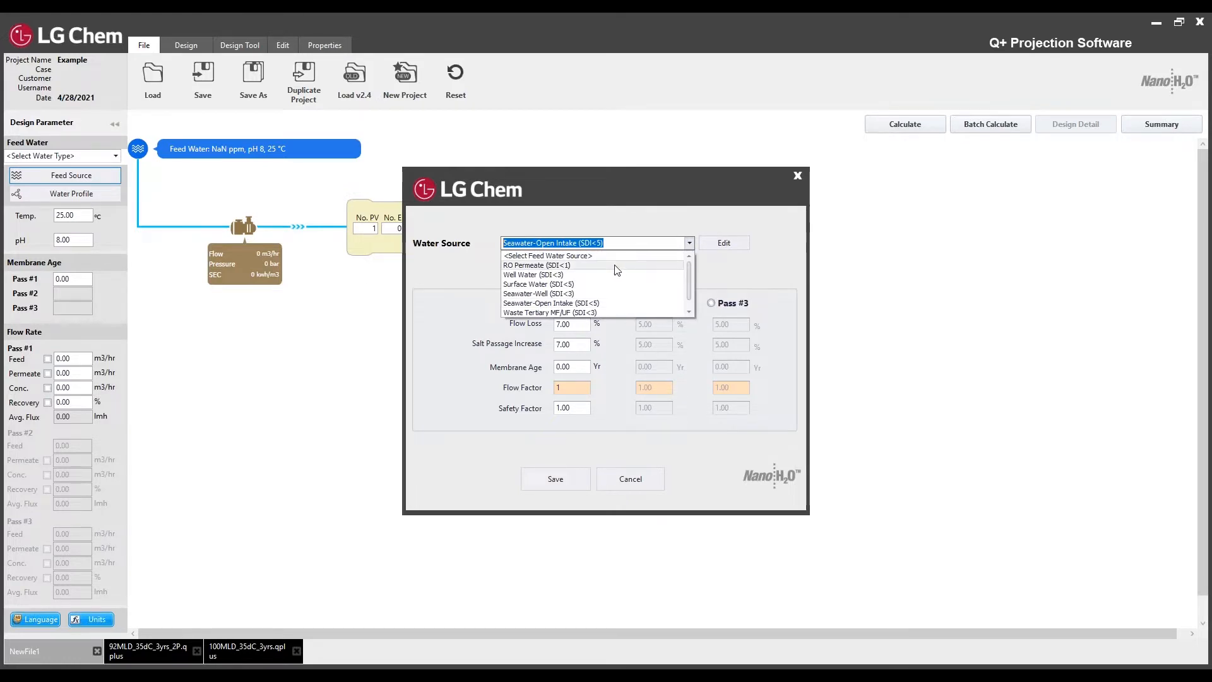
pyautogui.scroll(-1, 616, 275)
pyautogui.scroll(1, 606, 287)
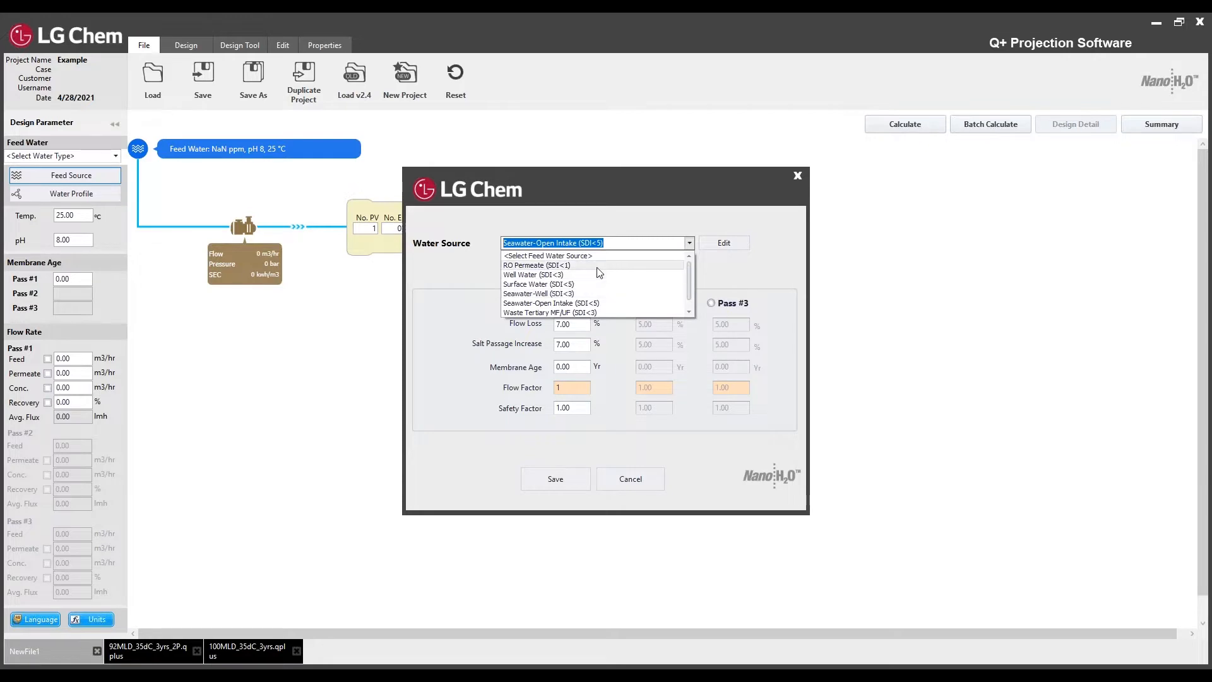
pyautogui.scroll(-1, 600, 273)
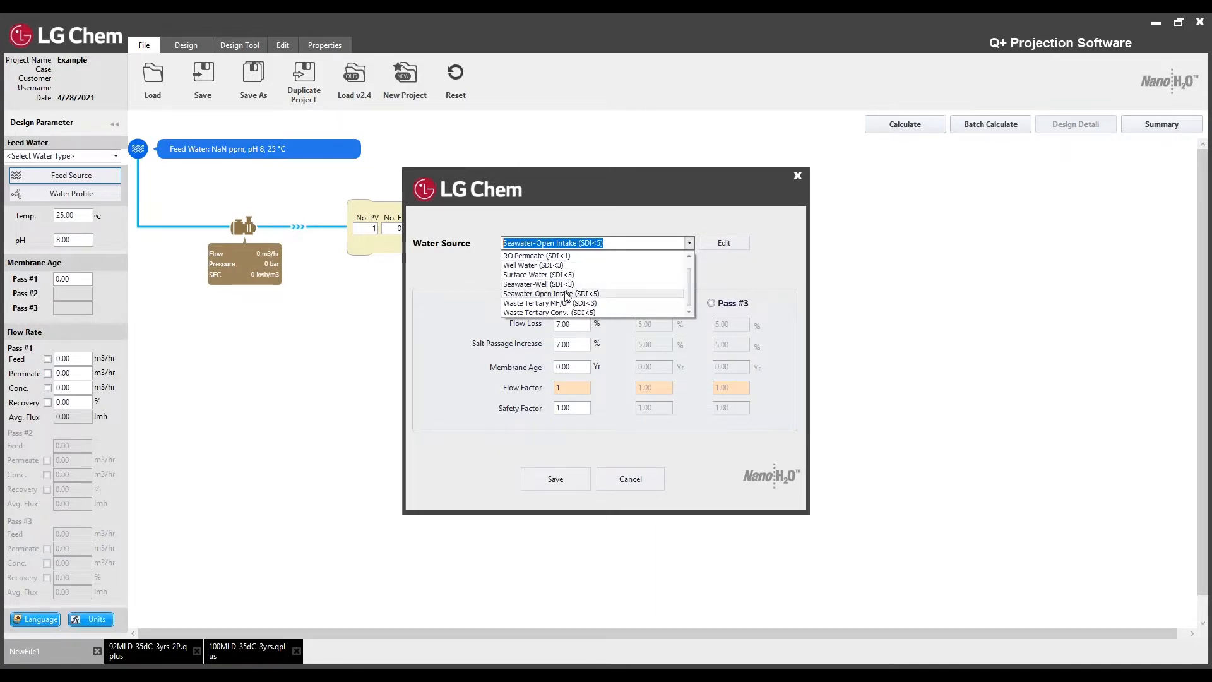
pyautogui.click(545, 295)
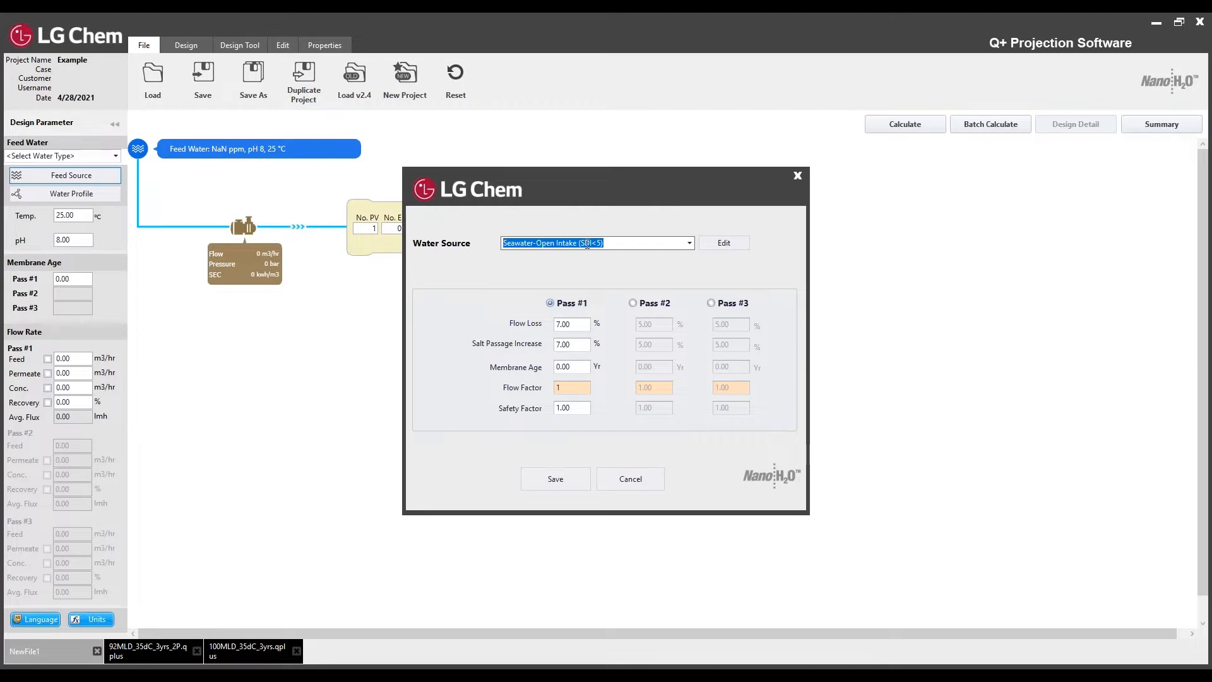
# Try Seawater-Well (SDI<3) as the water source and return to Seawater-Open Intake (SDI<5)
pyautogui.click(689, 244)
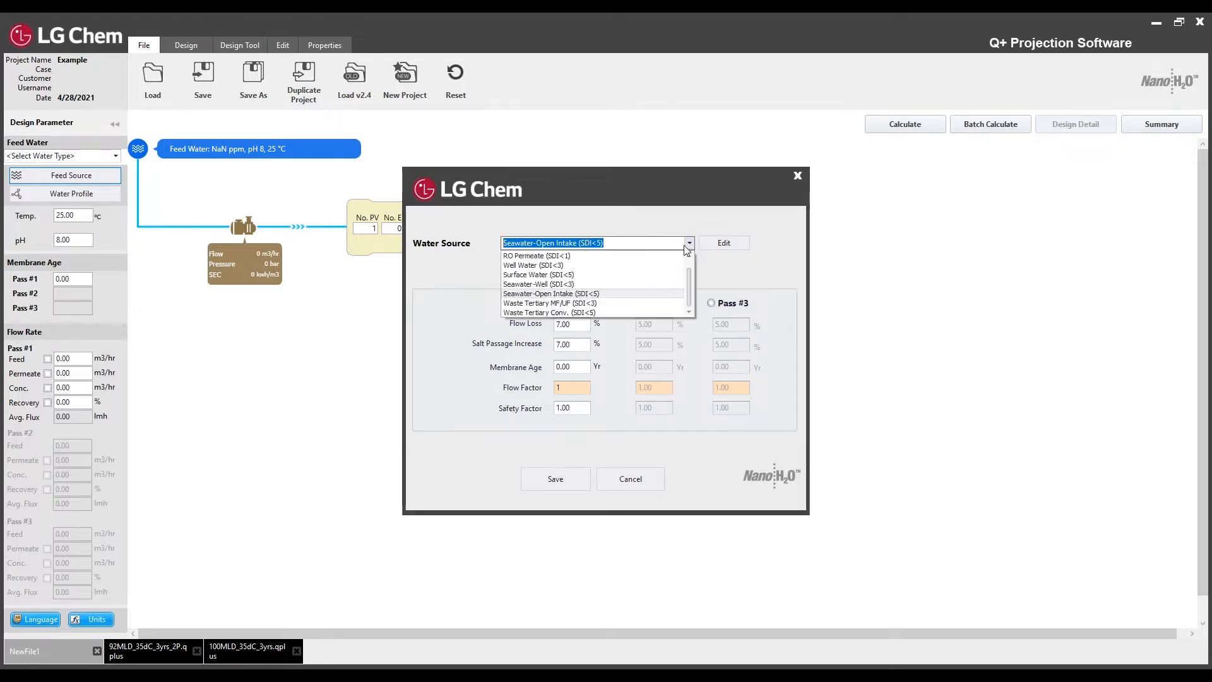
pyautogui.click(583, 286)
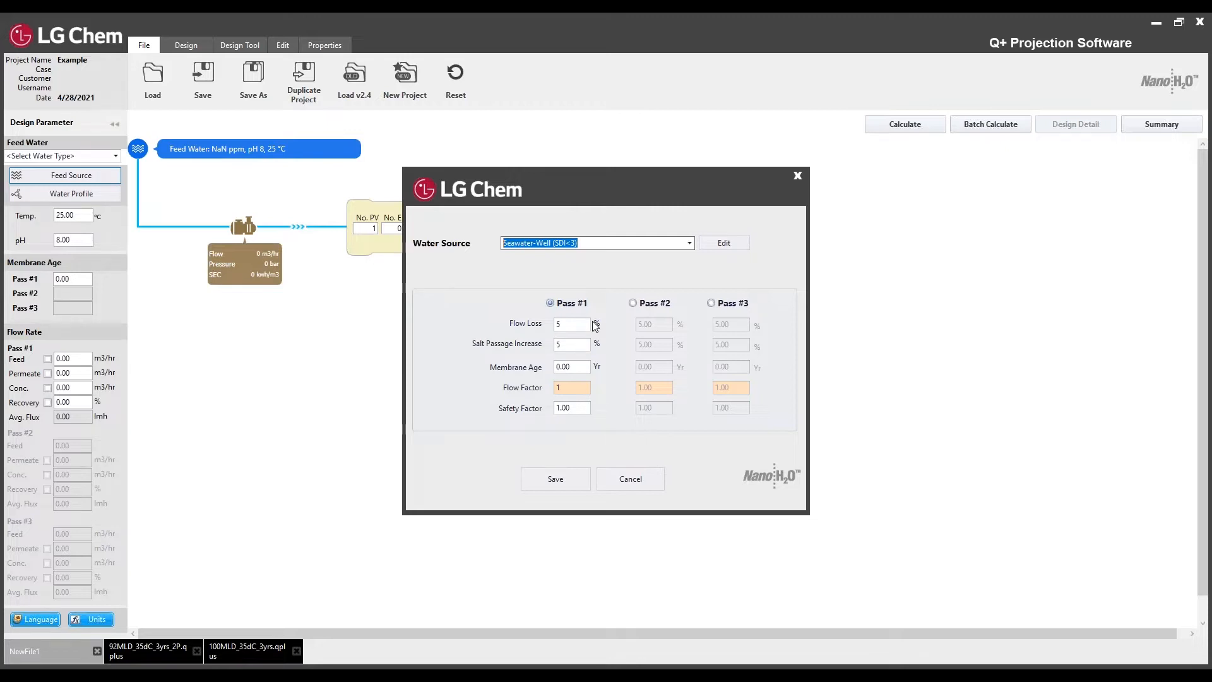
pyautogui.click(691, 242)
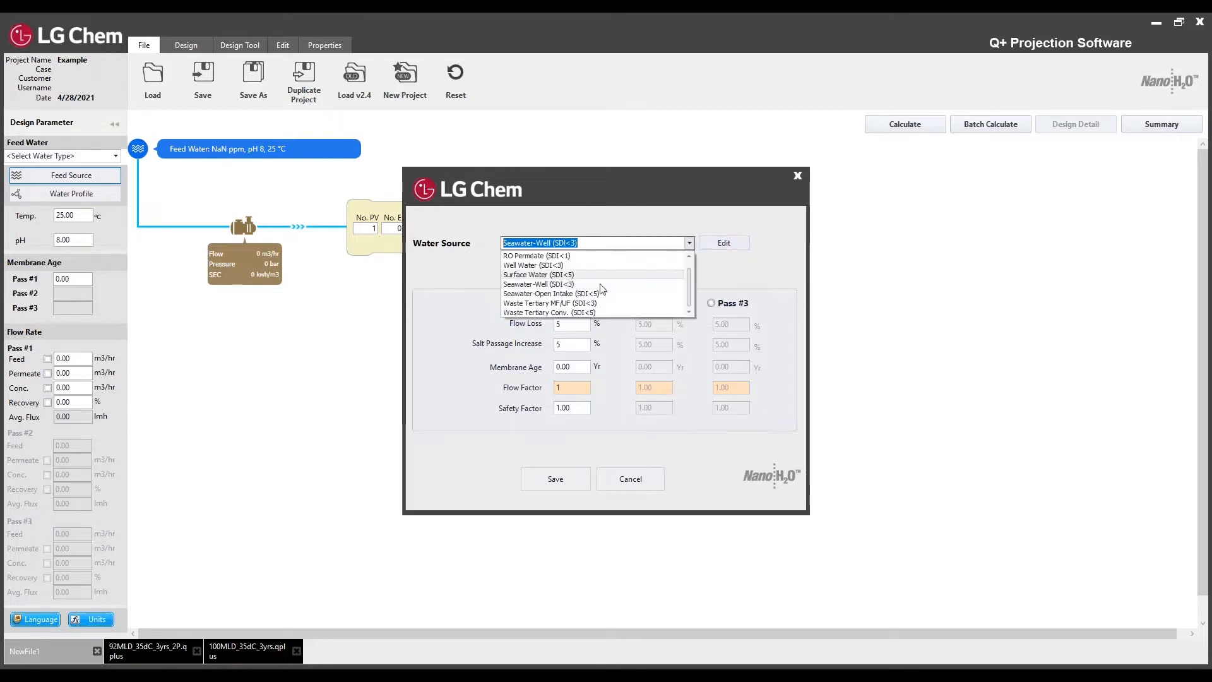
pyautogui.click(568, 294)
# Set the Pass #1 membrane age to 3 years, save the feed source settings, and reopen them for a check
pyautogui.doubleClick(580, 367)
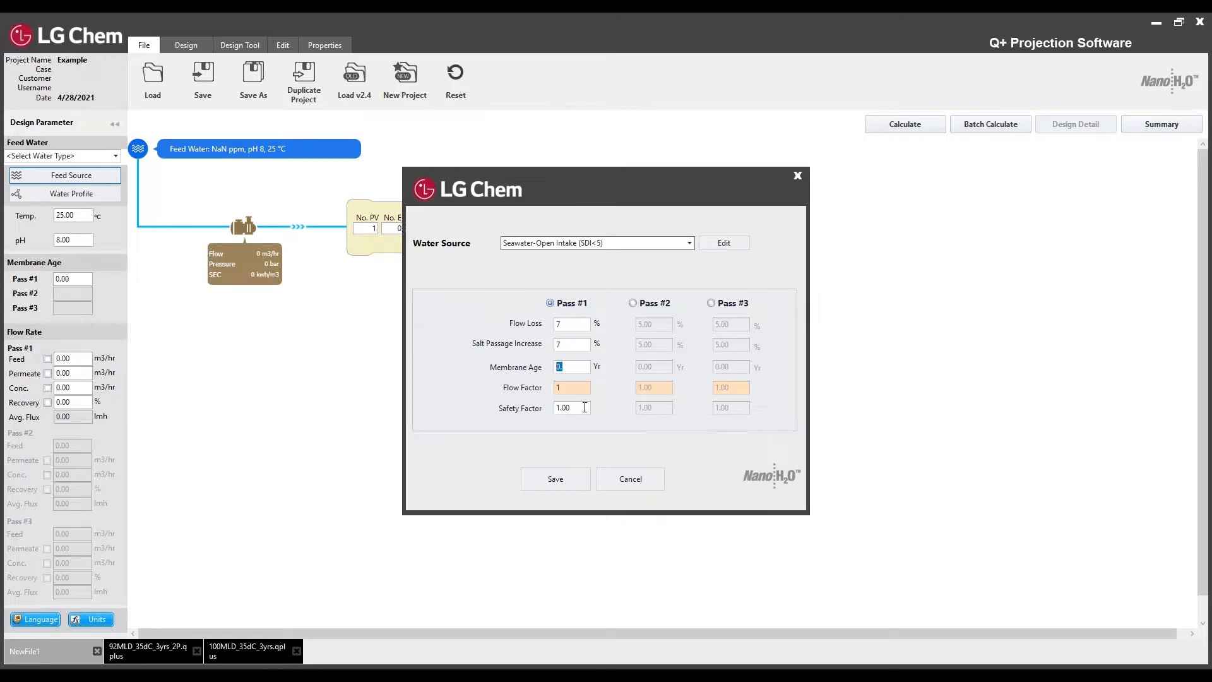
pyautogui.write('3.0')
pyautogui.click(551, 484)
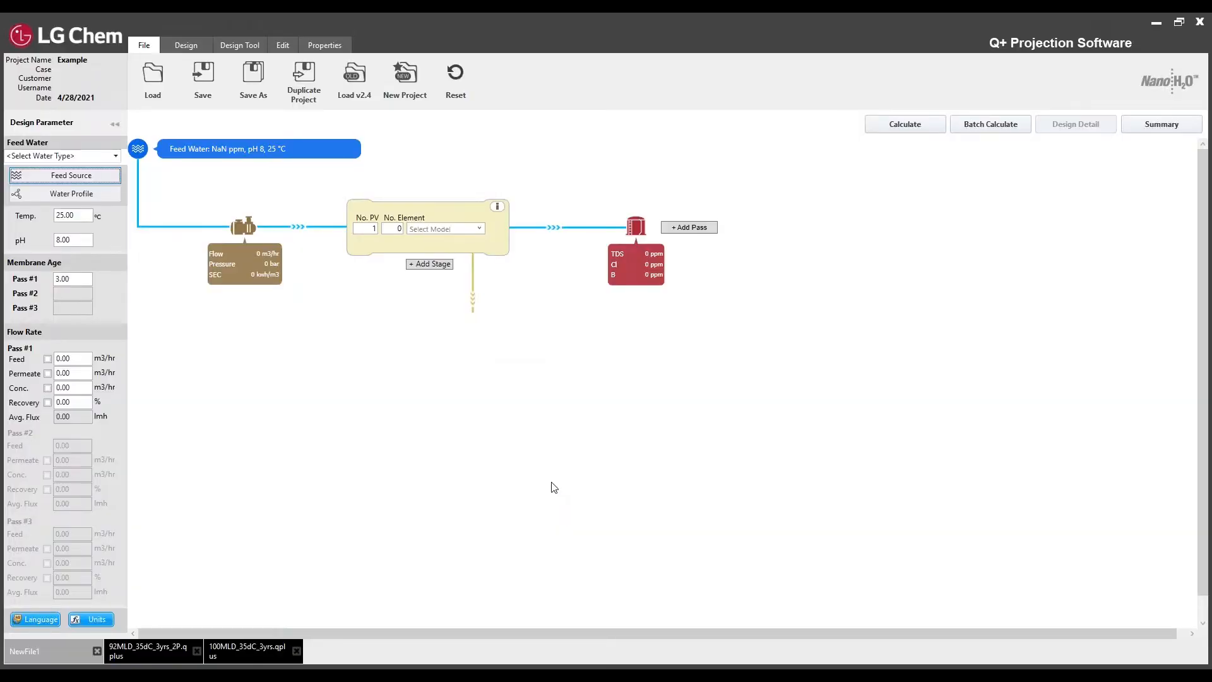
pyautogui.click(42, 180)
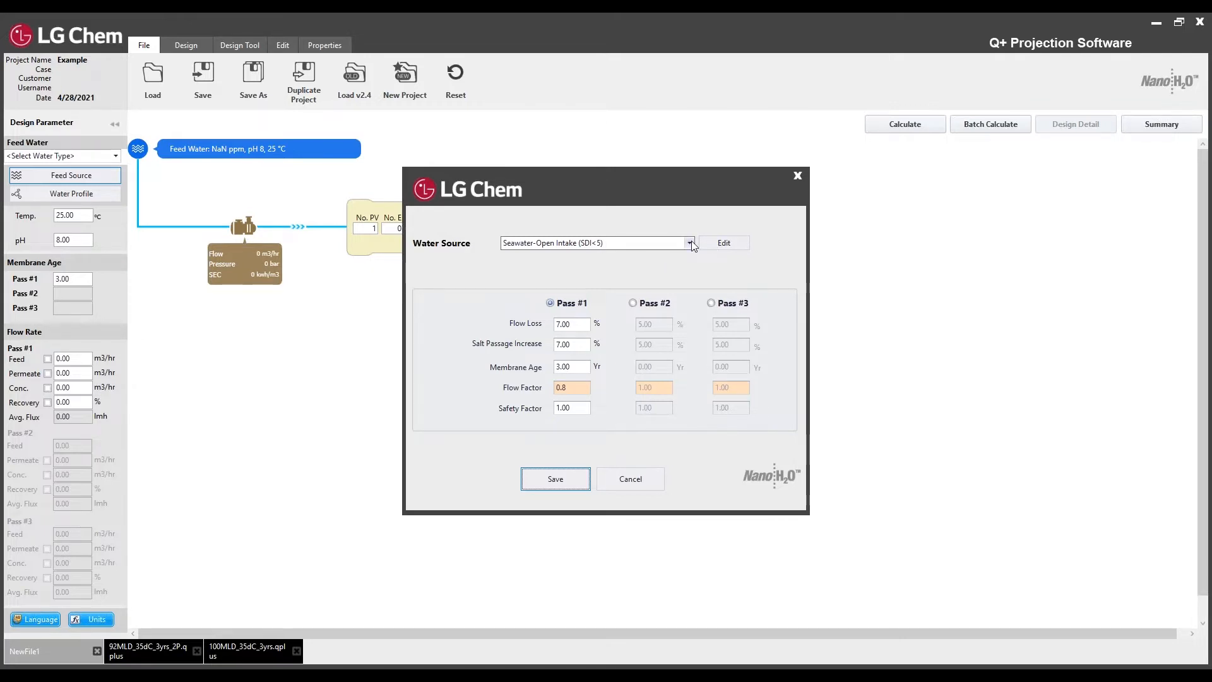
pyautogui.click(797, 176)
# Open the water profile settings and choose the Seawater, 38,000 ppm profile
pyautogui.click(45, 196)
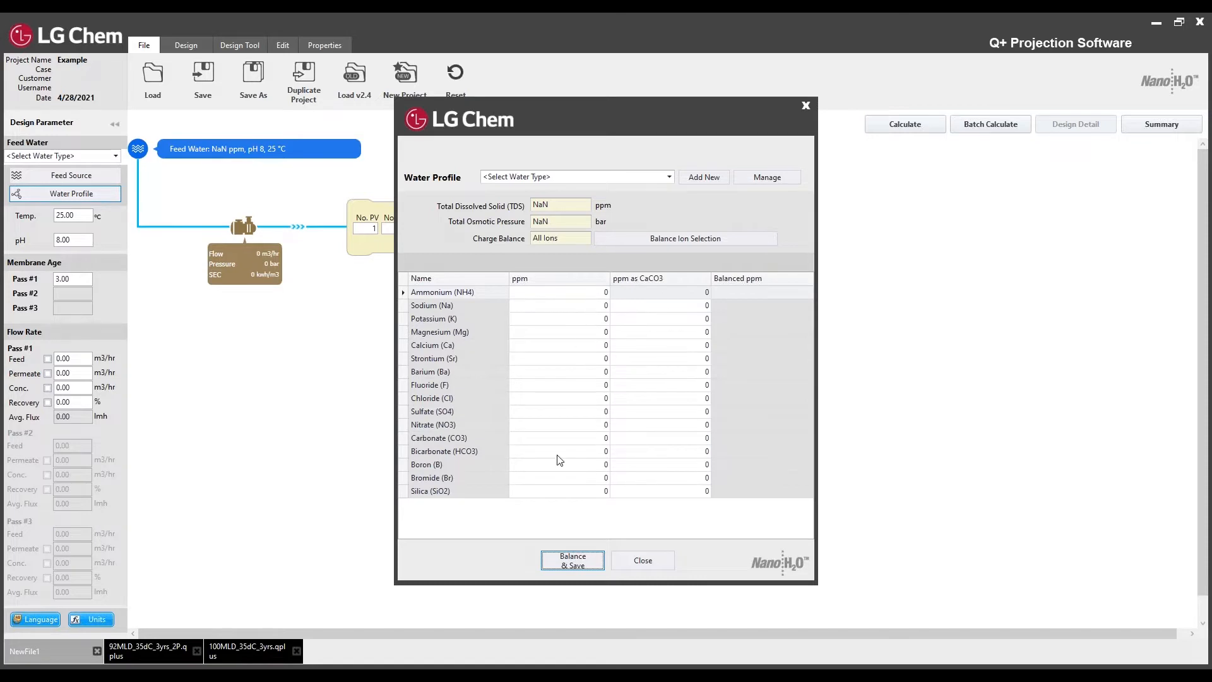
pyautogui.click(670, 177)
pyautogui.scroll(-3, 593, 200)
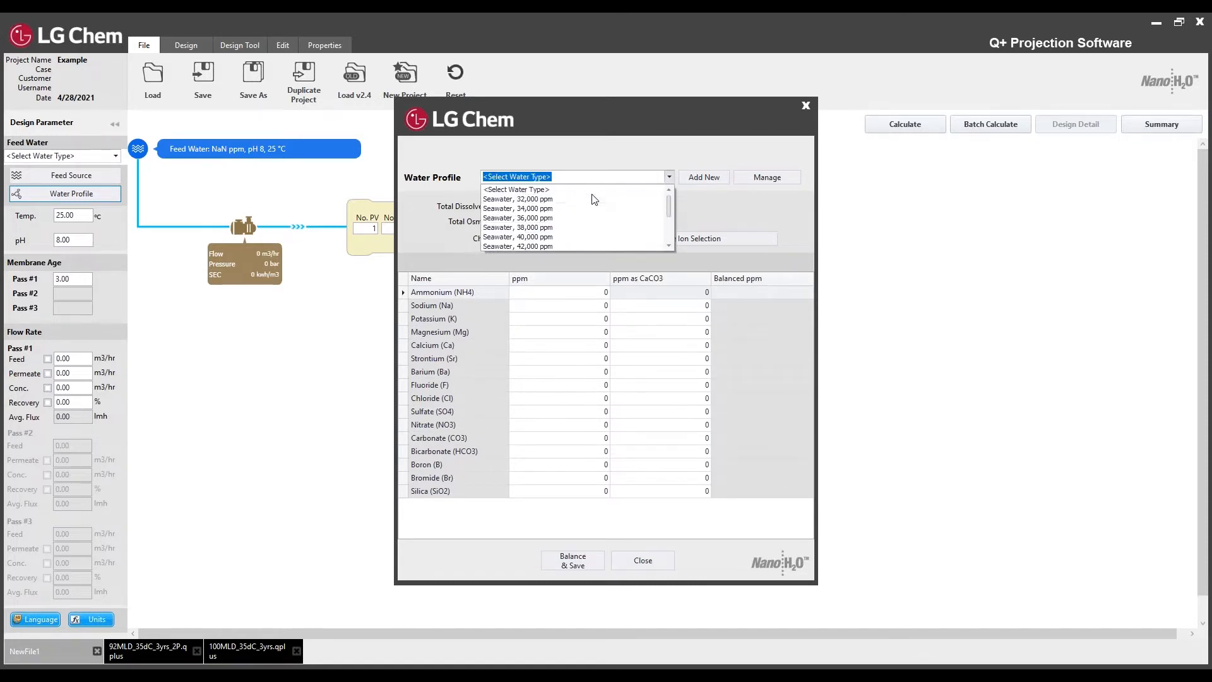
pyautogui.scroll(3, 593, 201)
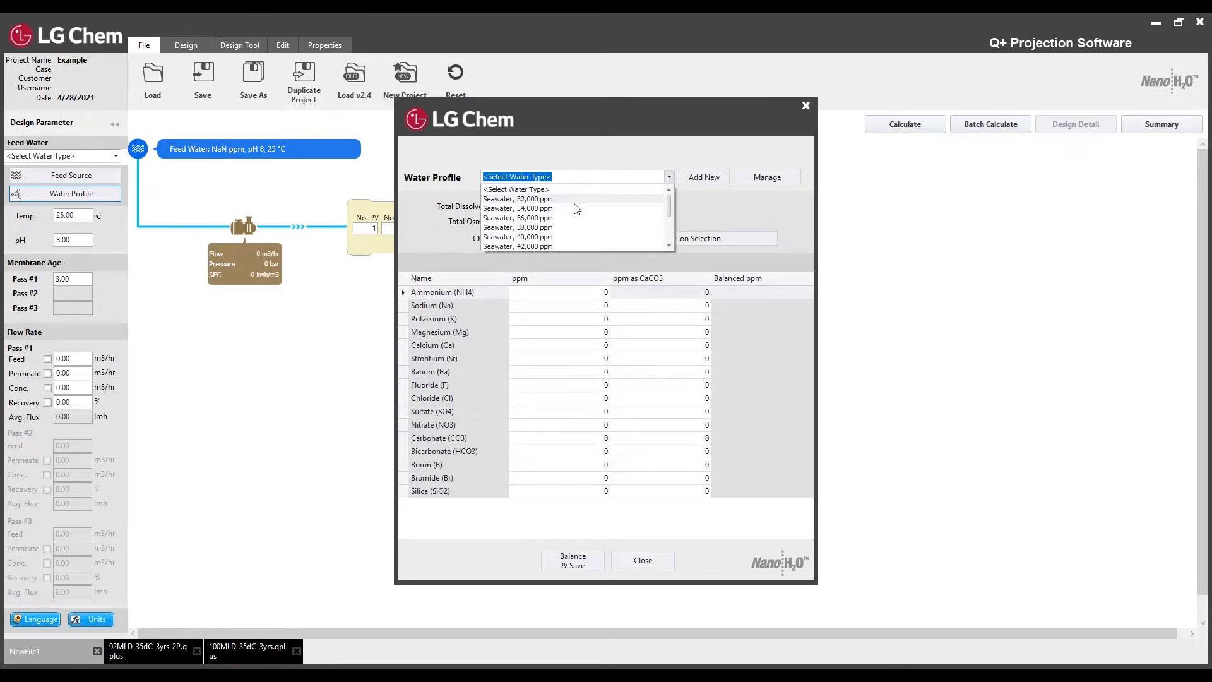
pyautogui.click(568, 227)
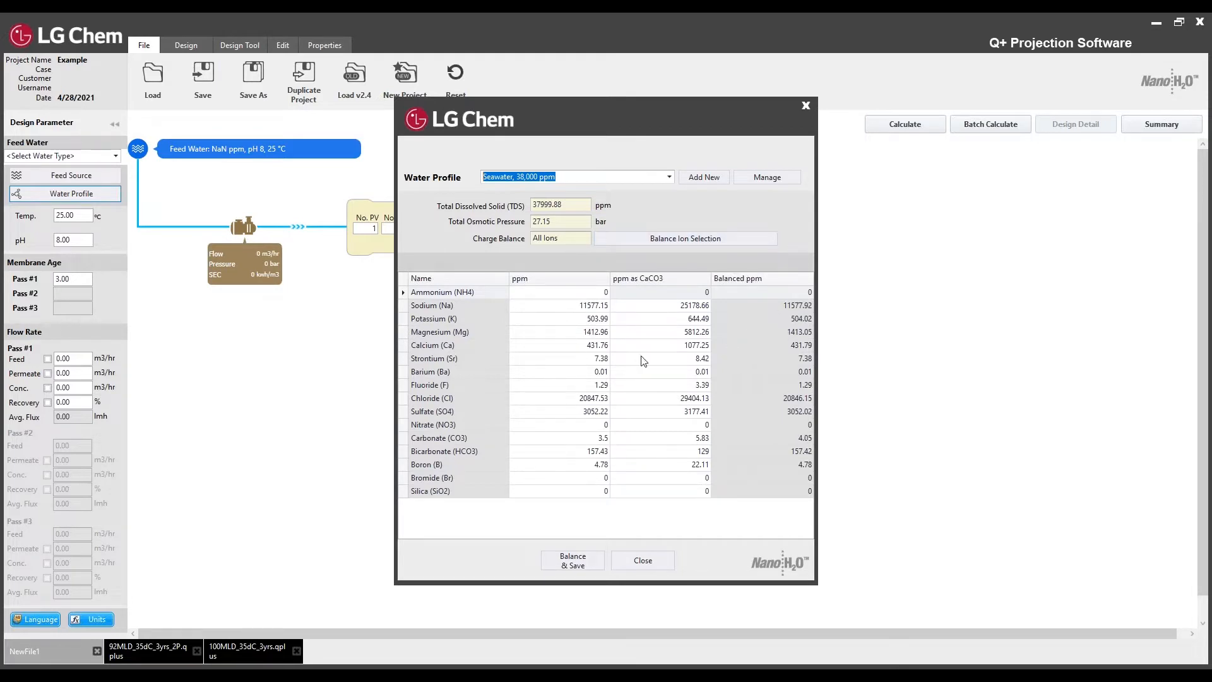
# Review the ion balancing options for the water profile and apply balancing across All Ions
pyautogui.click(644, 240)
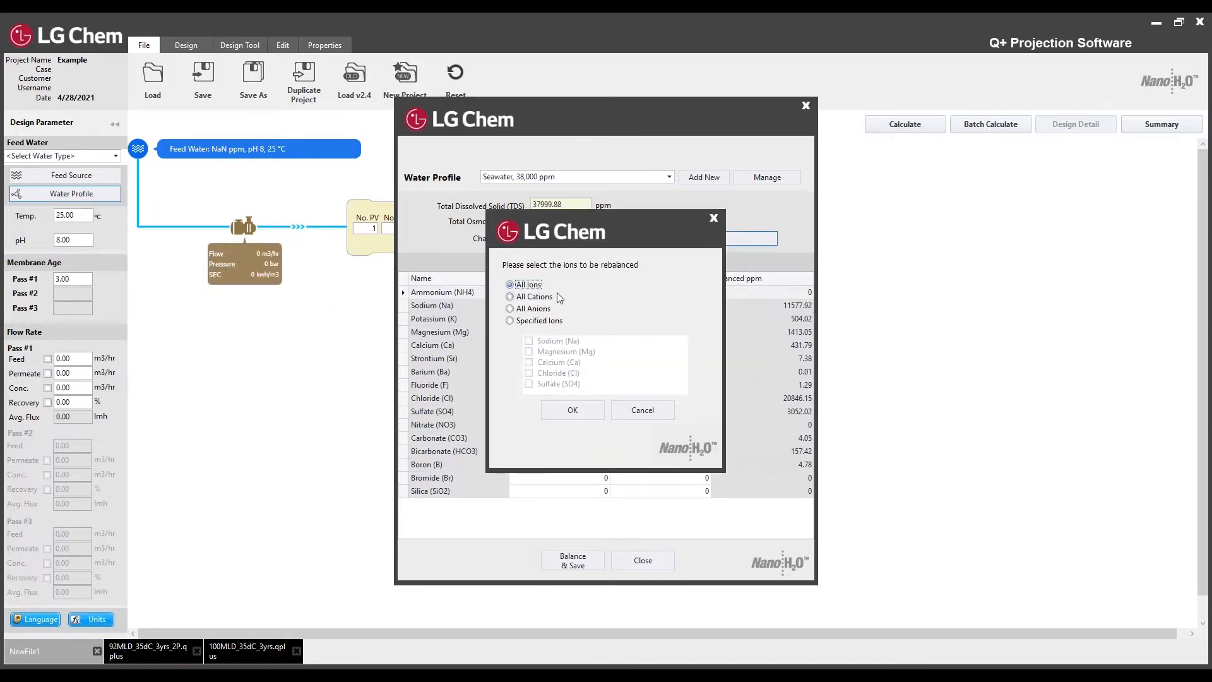
pyautogui.moveTo(641, 217); pyautogui.dragTo(976, 188)
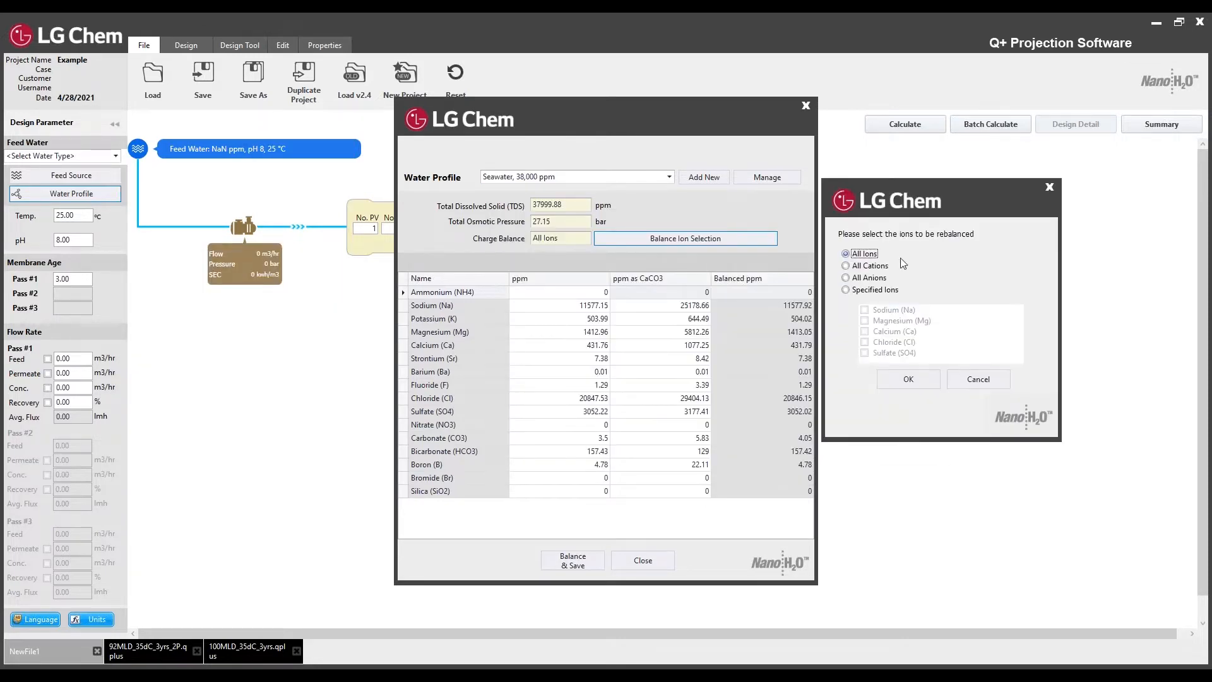
pyautogui.click(847, 291)
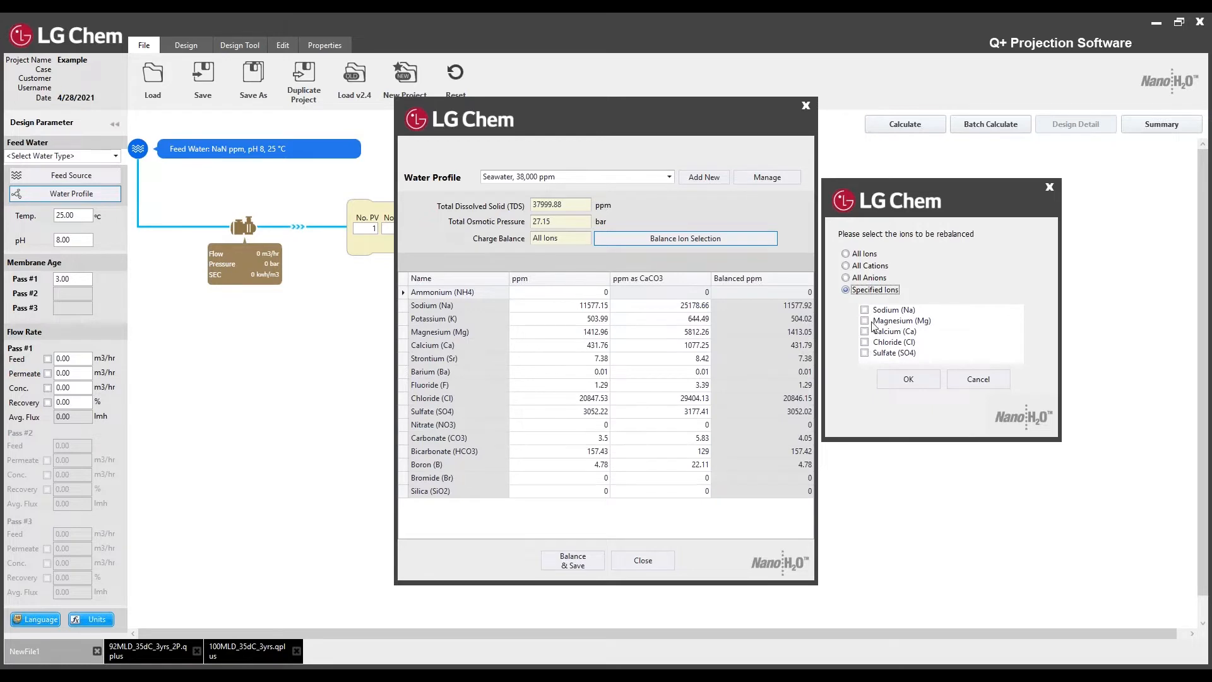
pyautogui.click(851, 253)
pyautogui.click(909, 380)
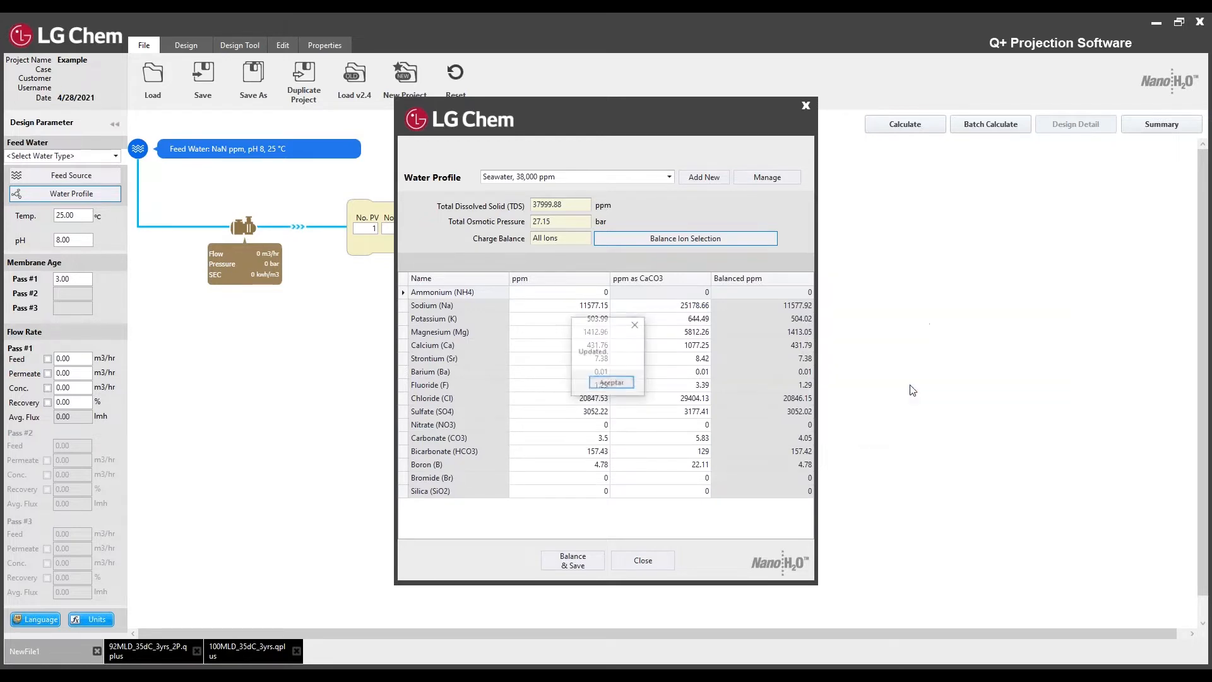
pyautogui.click(611, 383)
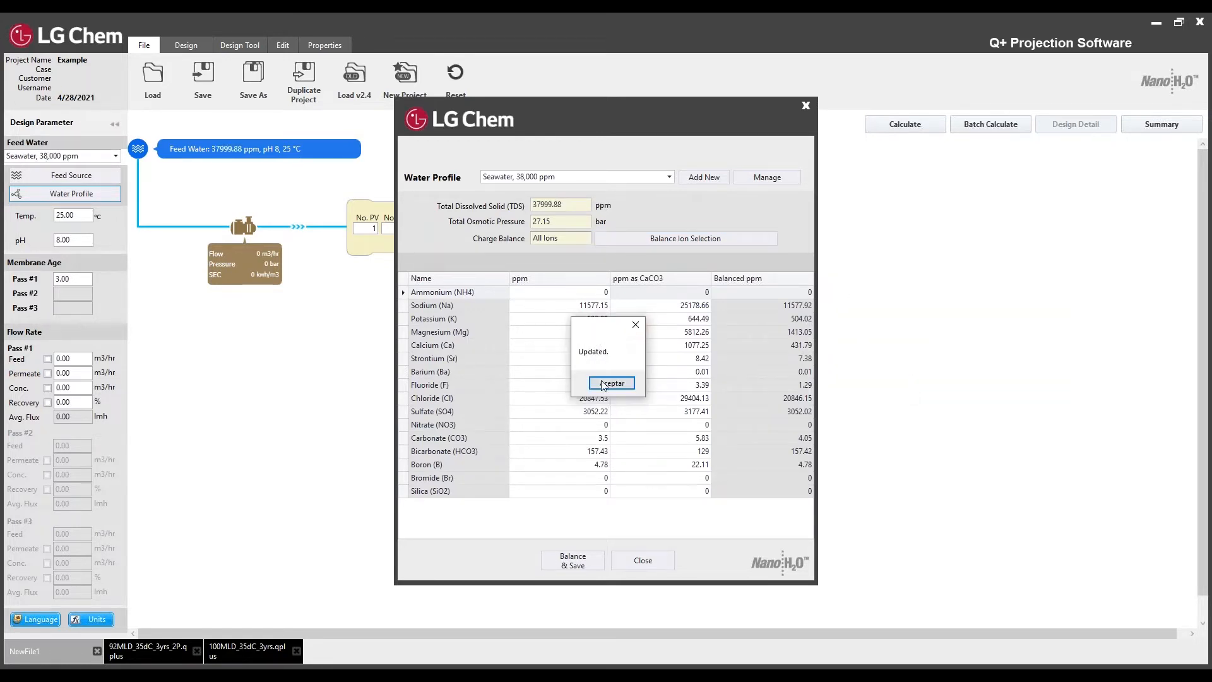
pyautogui.click(611, 383)
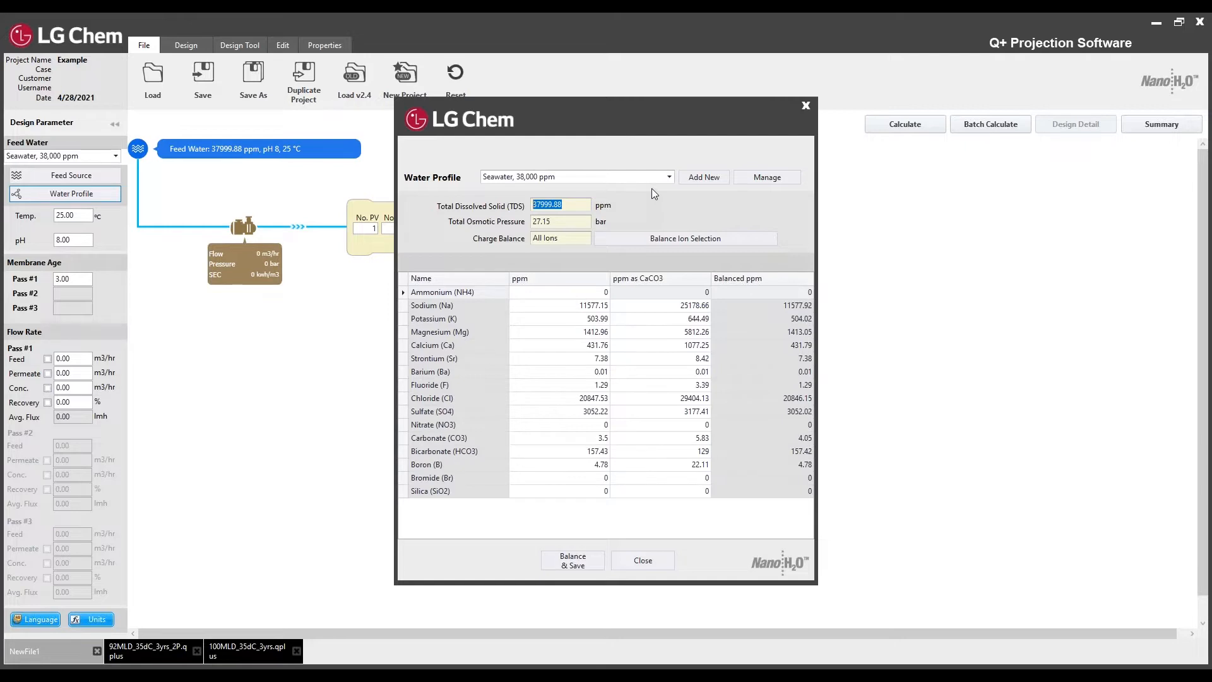
# Examine the available water profiles and the profile management window, and close the water profile settings
pyautogui.click(670, 177)
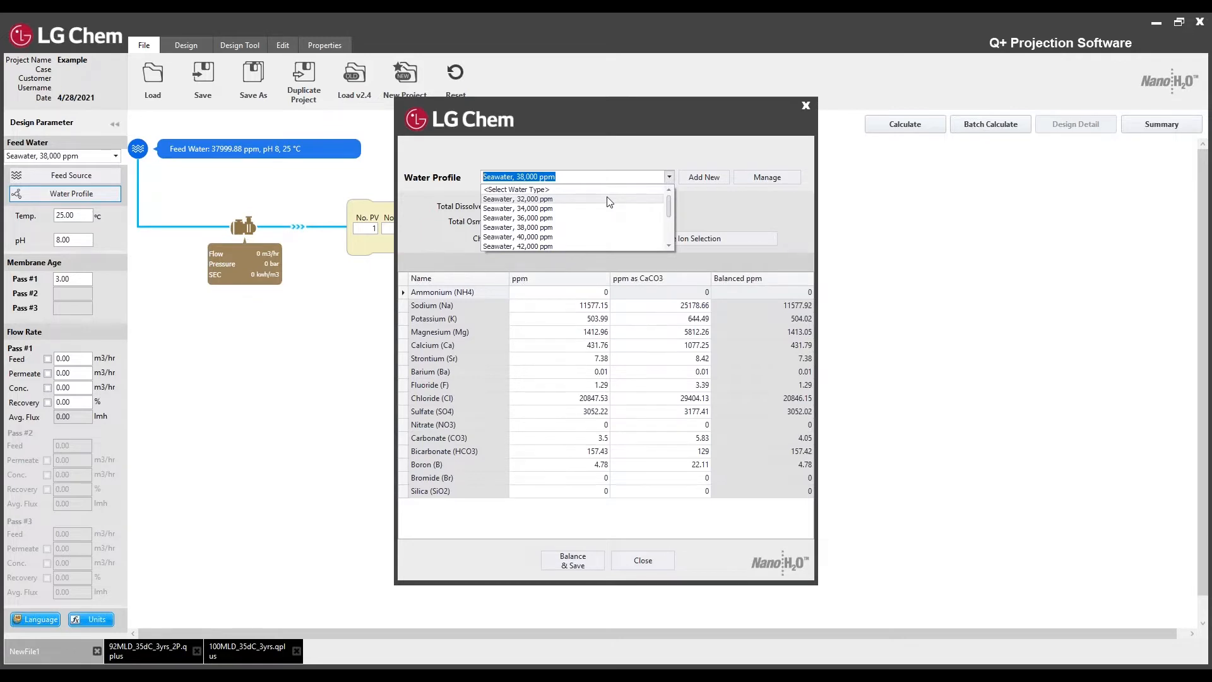
pyautogui.click(703, 206)
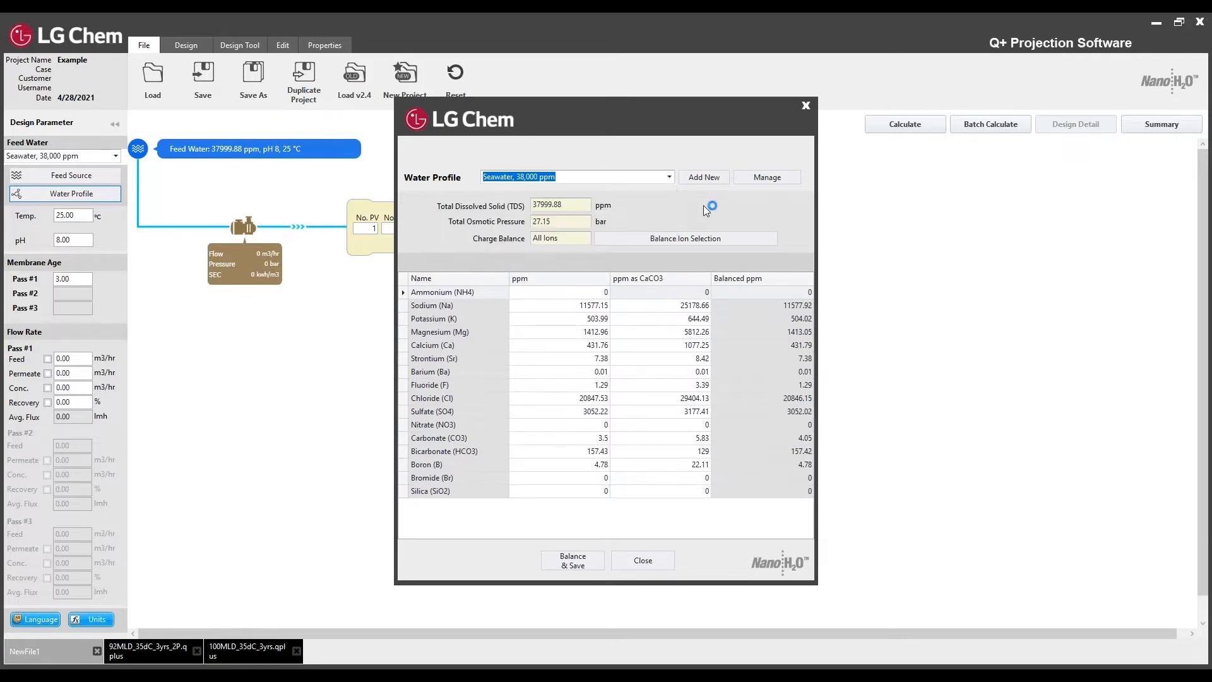
pyautogui.click(759, 177)
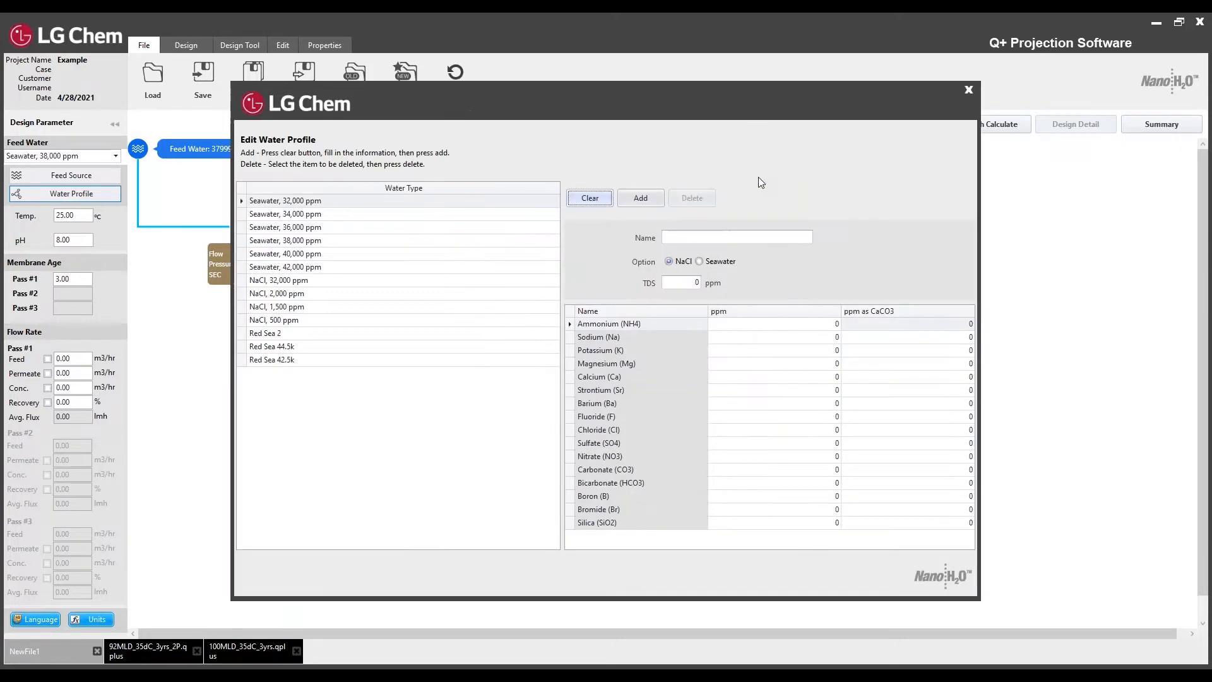
pyautogui.click(971, 91)
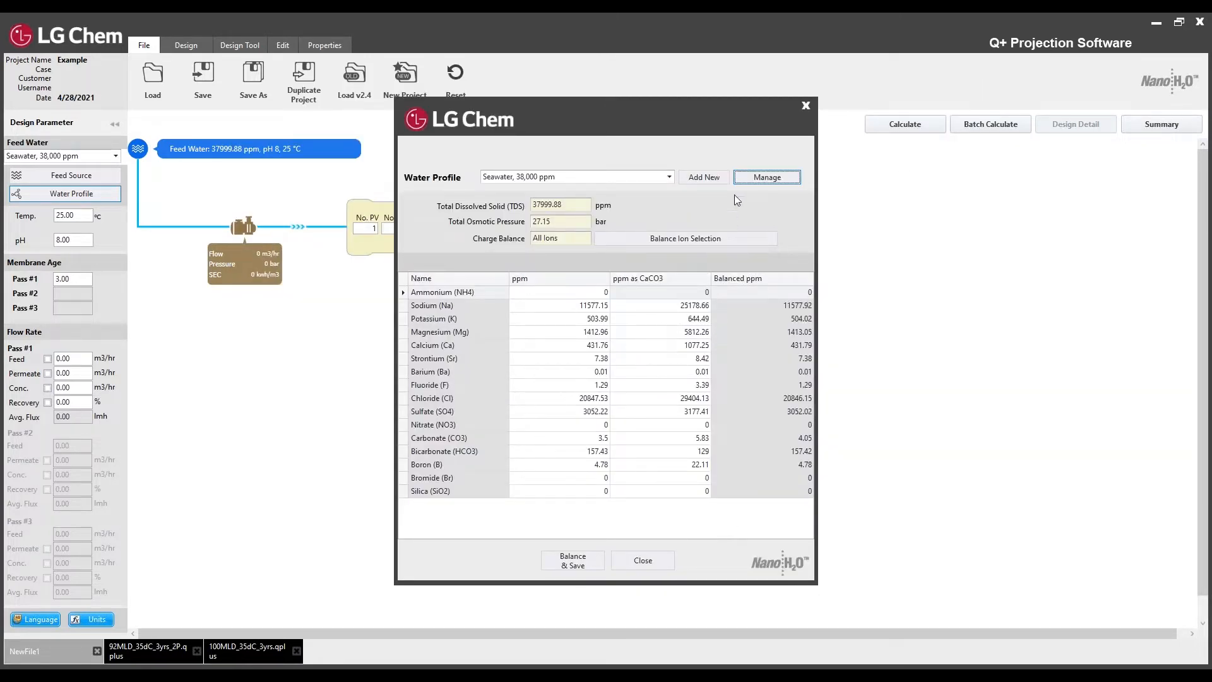
pyautogui.click(805, 107)
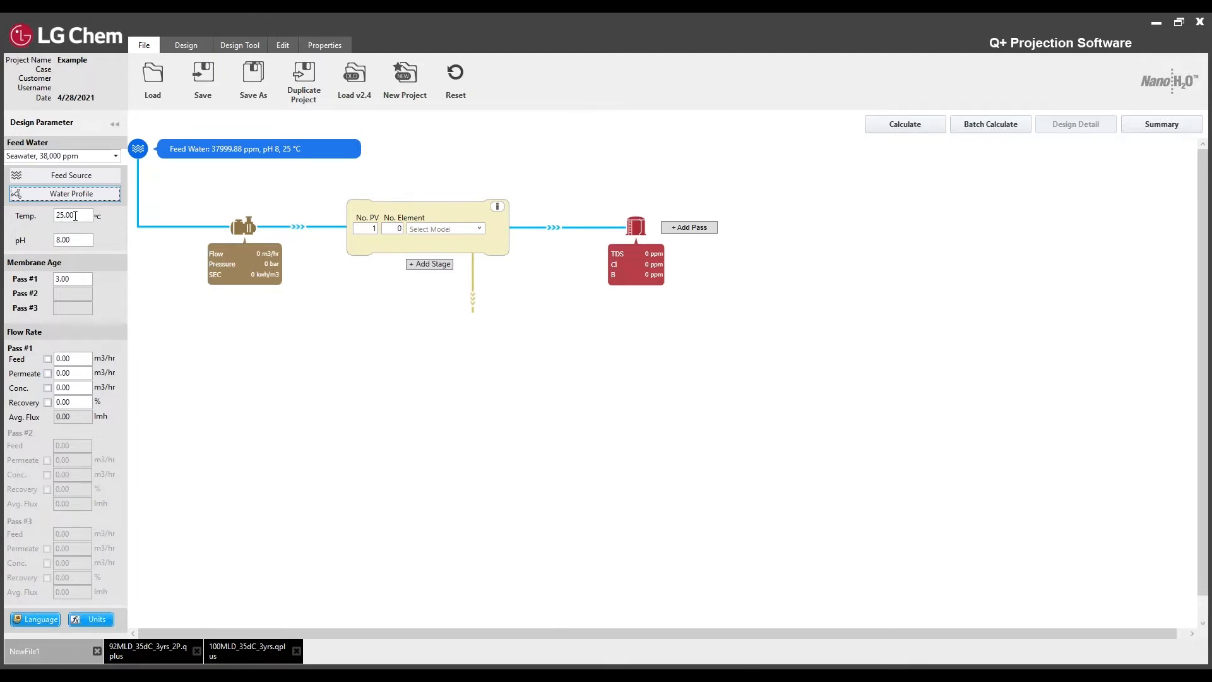
pyautogui.click(75, 216)
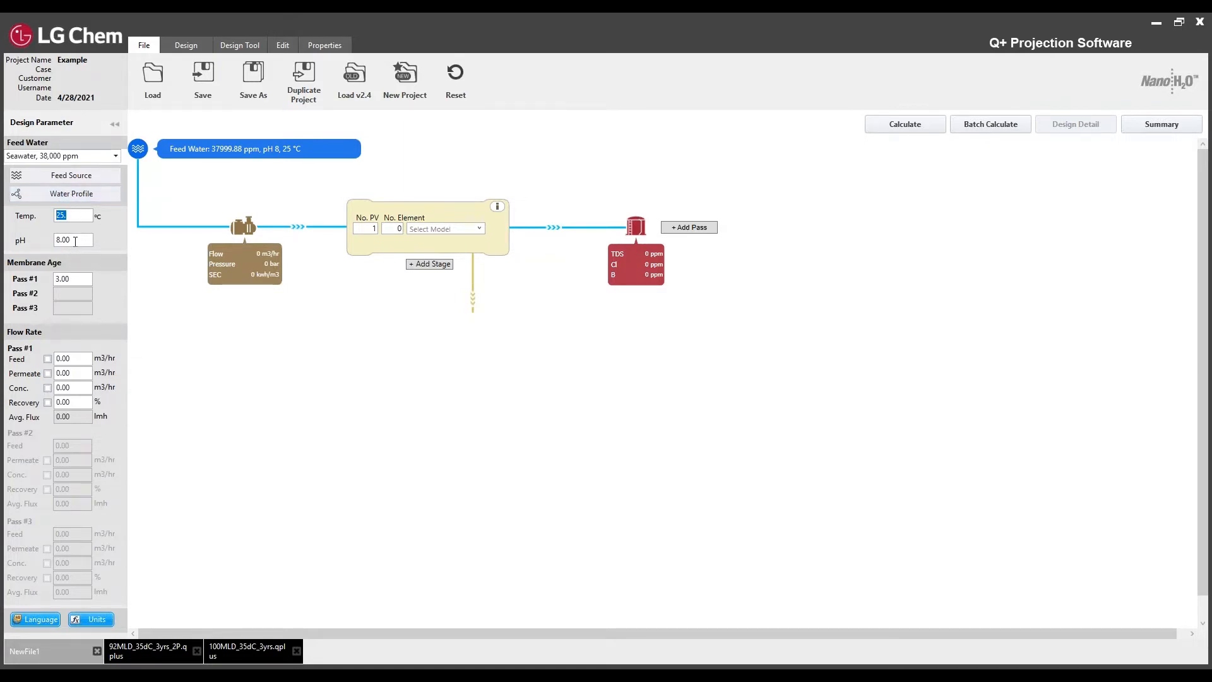
pyautogui.click(77, 238)
pyautogui.click(76, 217)
pyautogui.click(69, 280)
# Add a second pass to the system and set its membrane age to 4 years
pyautogui.click(682, 231)
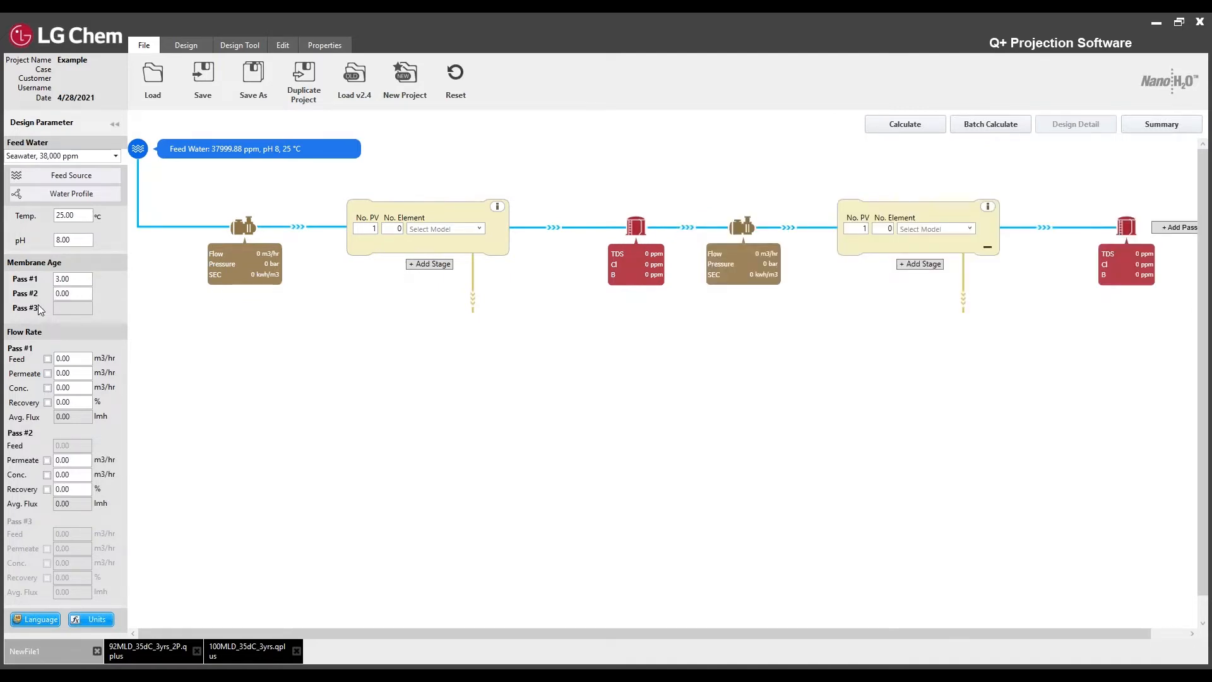
pyautogui.click(74, 292)
pyautogui.write('4.00')
# Open the units settings and set the flow unit to m³/d
pyautogui.click(47, 373)
pyautogui.write('0')
pyautogui.click(87, 620)
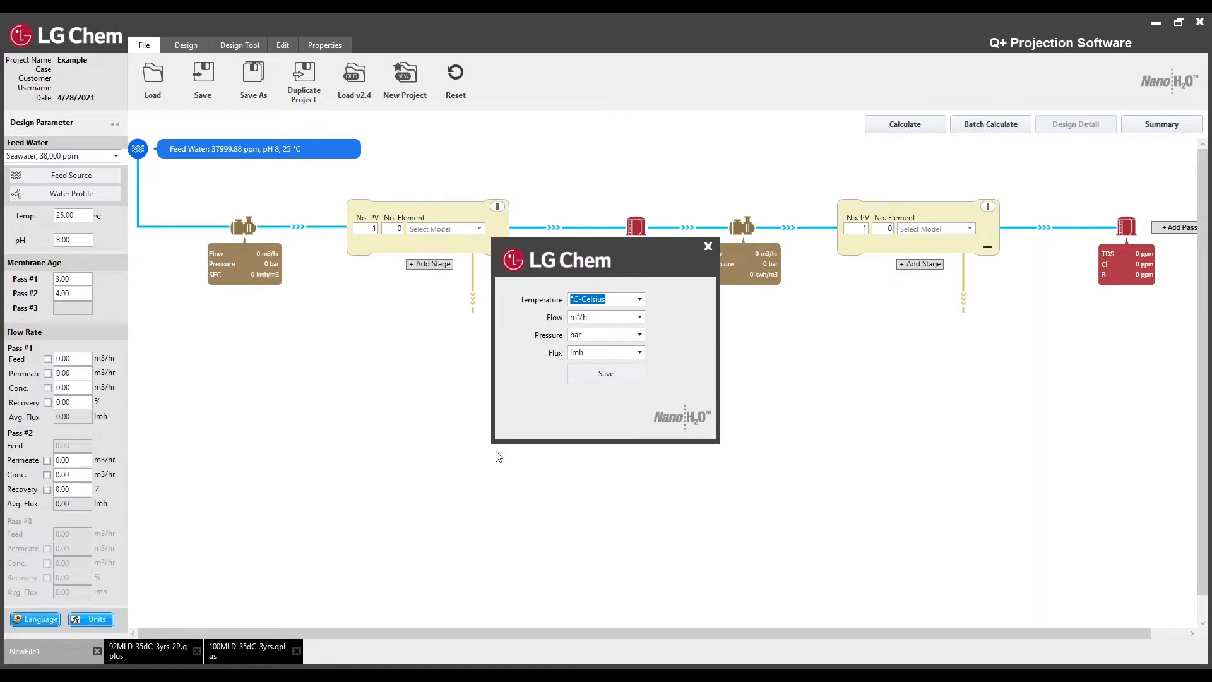
pyautogui.click(641, 316)
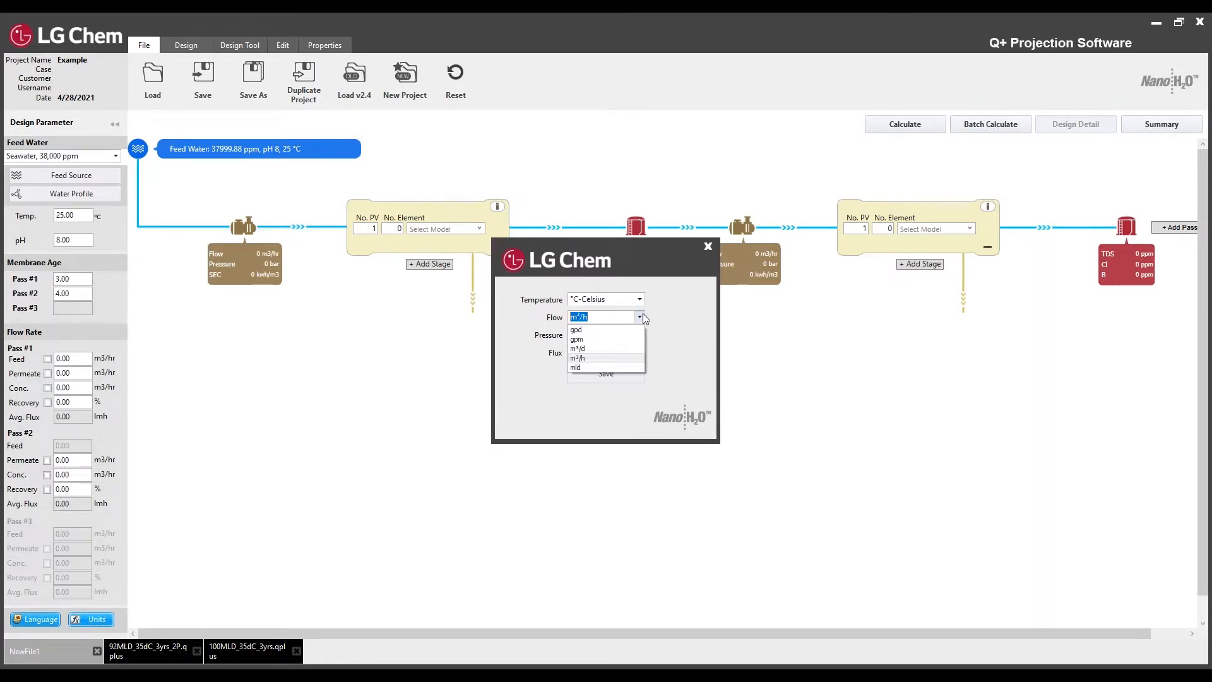
pyautogui.click(615, 349)
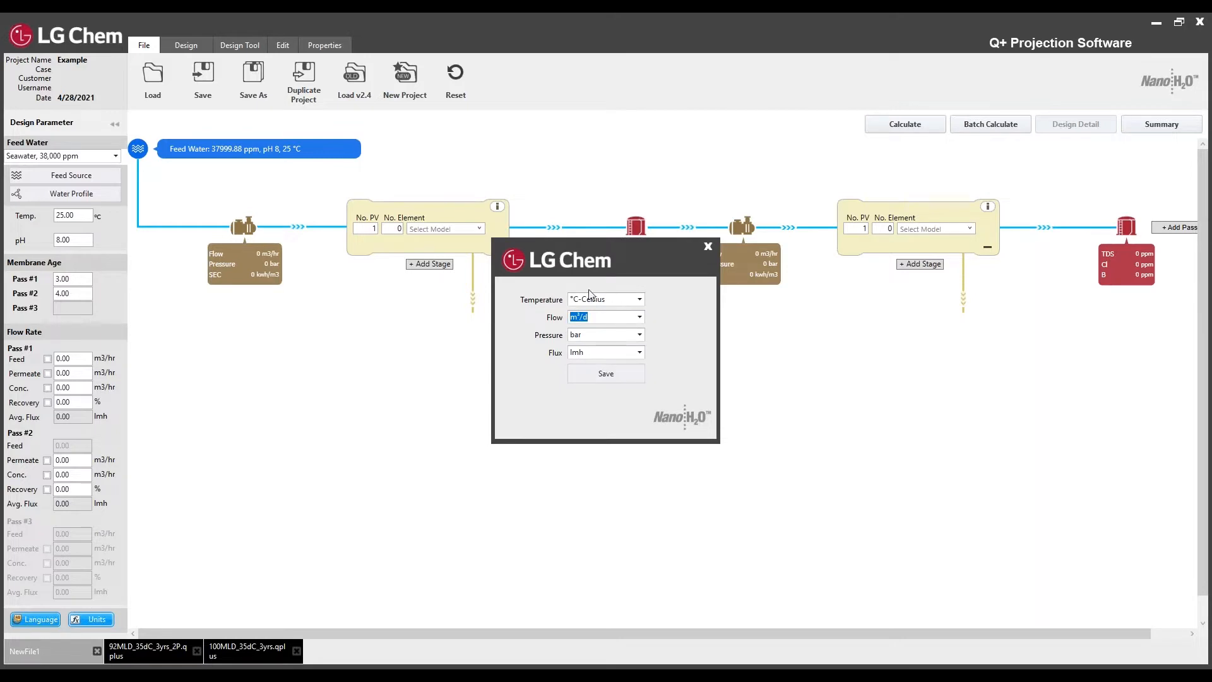
# Review the available temperature, flow, pressure and flux units, and save the unit settings
pyautogui.click(640, 300)
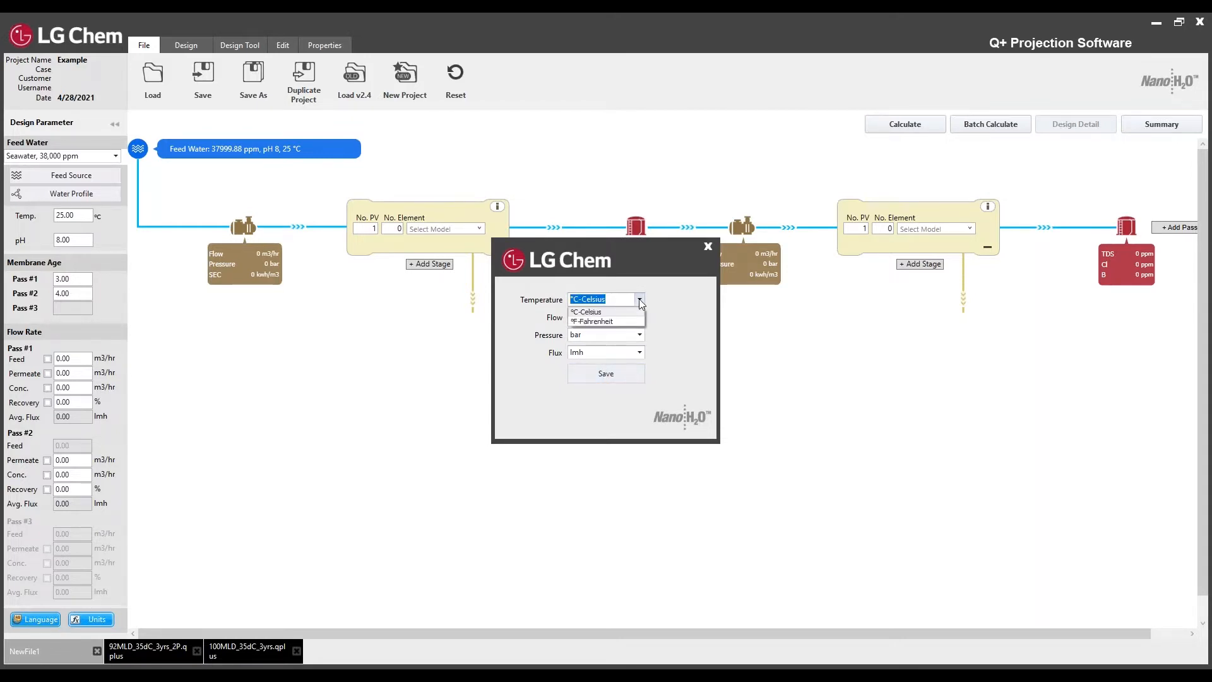
pyautogui.click(641, 301)
pyautogui.click(642, 317)
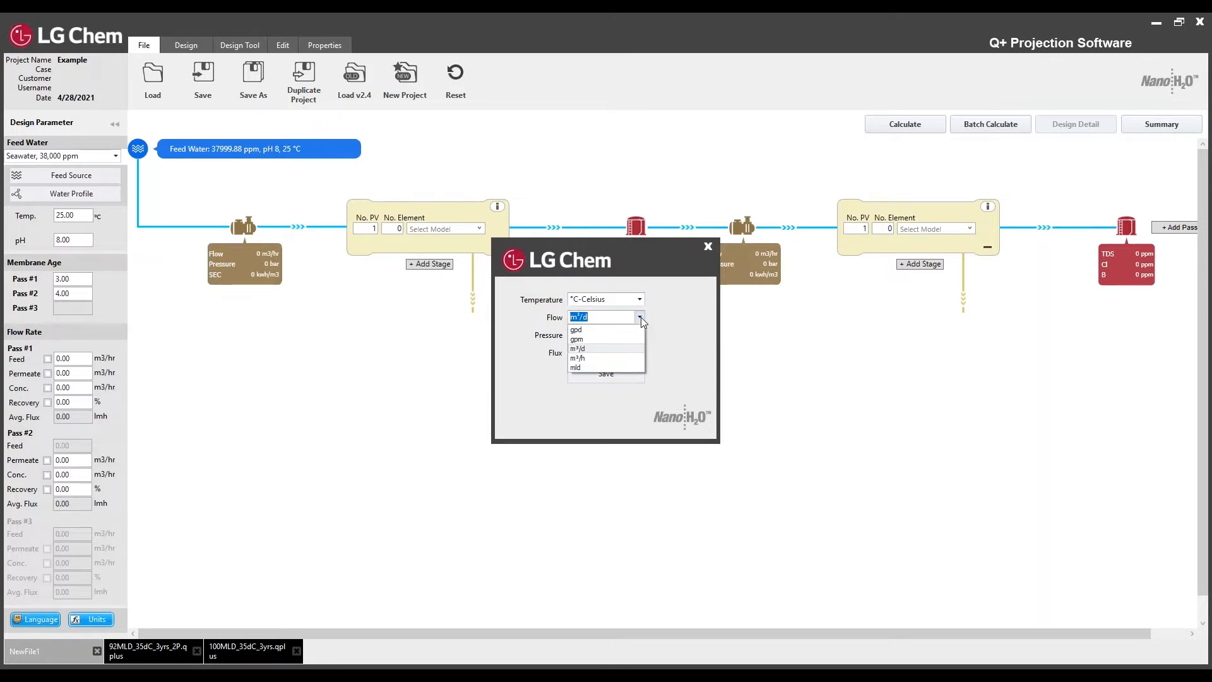
pyautogui.click(641, 317)
pyautogui.click(641, 333)
pyautogui.click(640, 333)
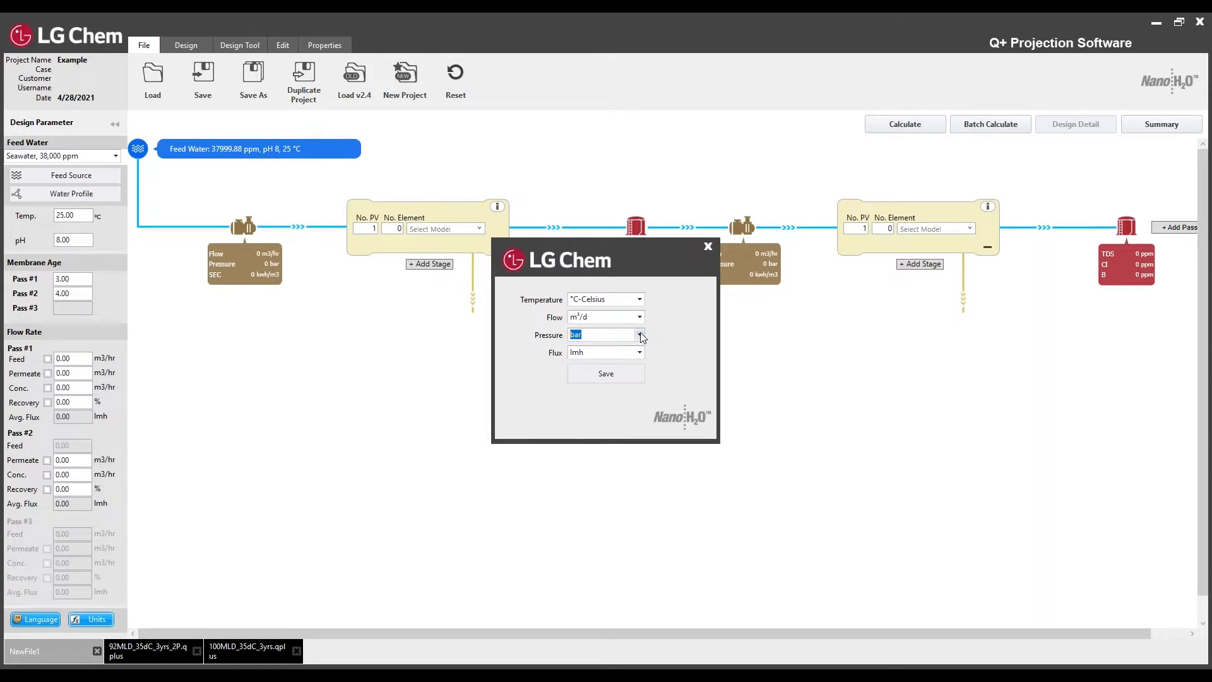
pyautogui.click(640, 352)
pyautogui.click(640, 352)
pyautogui.click(611, 372)
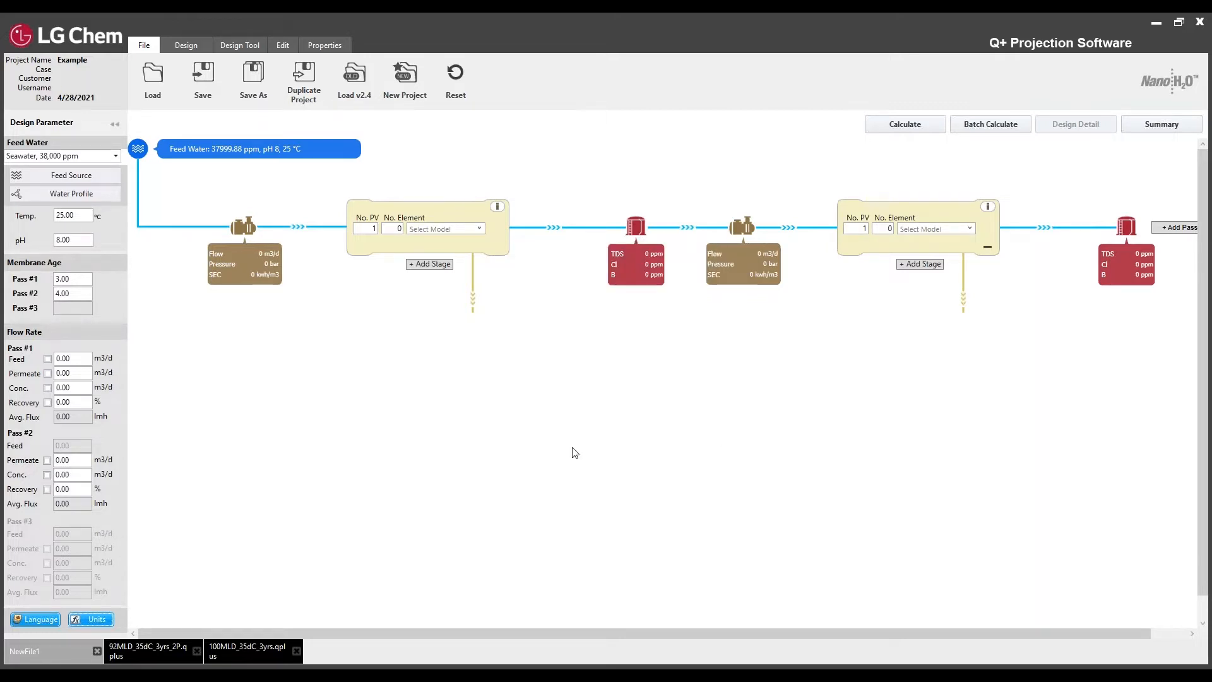
# Set the Pass #1 permeate flow to 100,000 m³/d and its recovery to 45%
pyautogui.click(48, 374)
pyautogui.click(60, 373)
pyautogui.write('100,000')
pyautogui.click(47, 402)
pyautogui.click(61, 403)
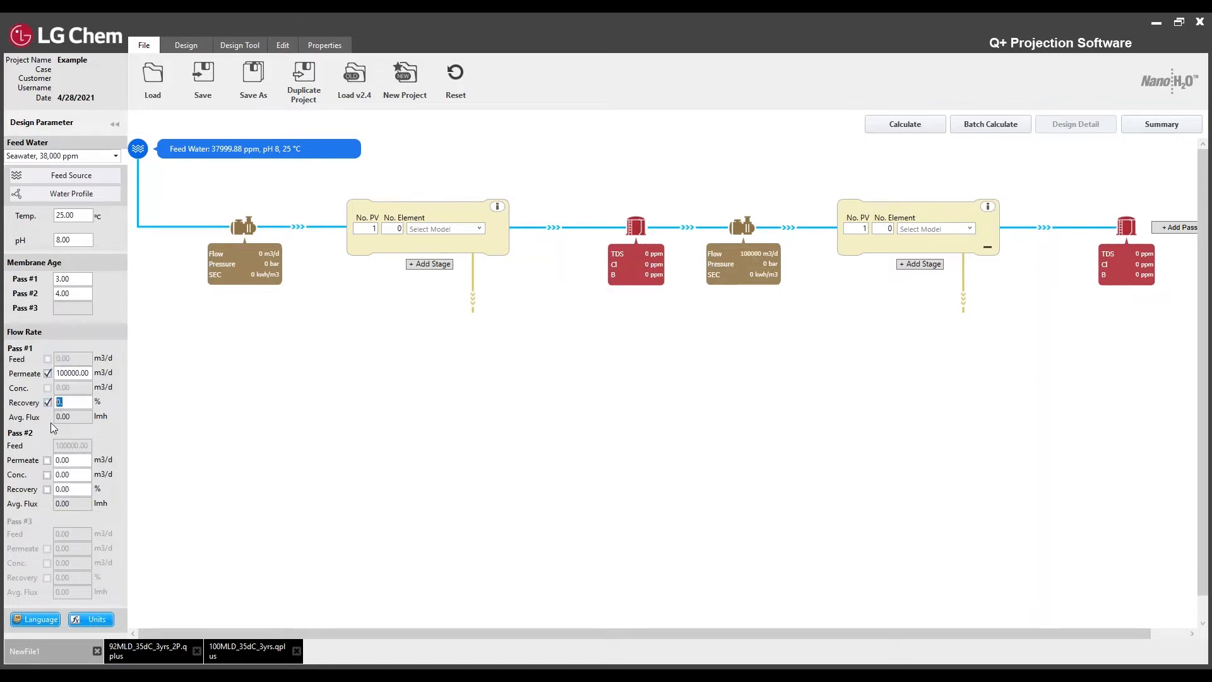
pyautogui.write('45.0')
pyautogui.click(167, 511)
# Enable recovery as the Pass #2 flow input and set it to 90%
pyautogui.click(46, 489)
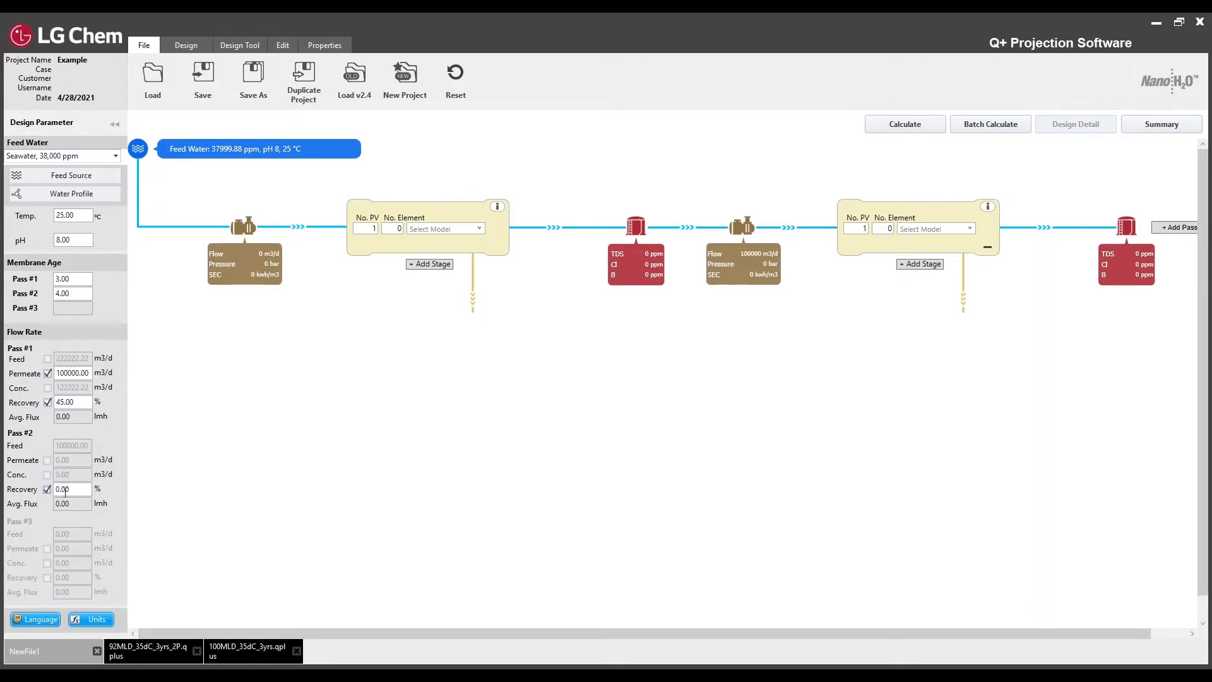
pyautogui.doubleClick(73, 491)
pyautogui.write('90')
pyautogui.press('Return')
# Configure the first-pass stage with 7 elements per vessel and 1120 pressure vessels
pyautogui.doubleClick(394, 228)
pyautogui.write('7')
pyautogui.click(404, 304)
pyautogui.doubleClick(373, 228)
pyautogui.write('1120')
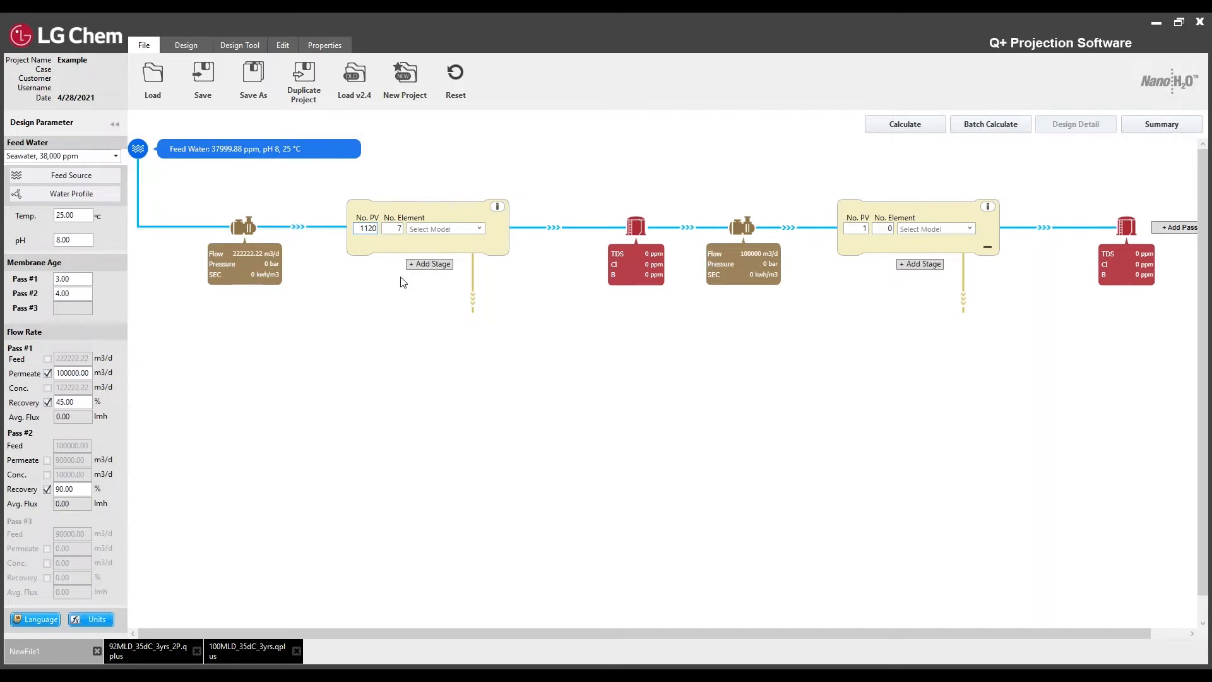
# Choose the LG SW 440 GR membrane model for the first-pass stage
pyautogui.click(479, 229)
pyautogui.click(480, 230)
pyautogui.click(478, 229)
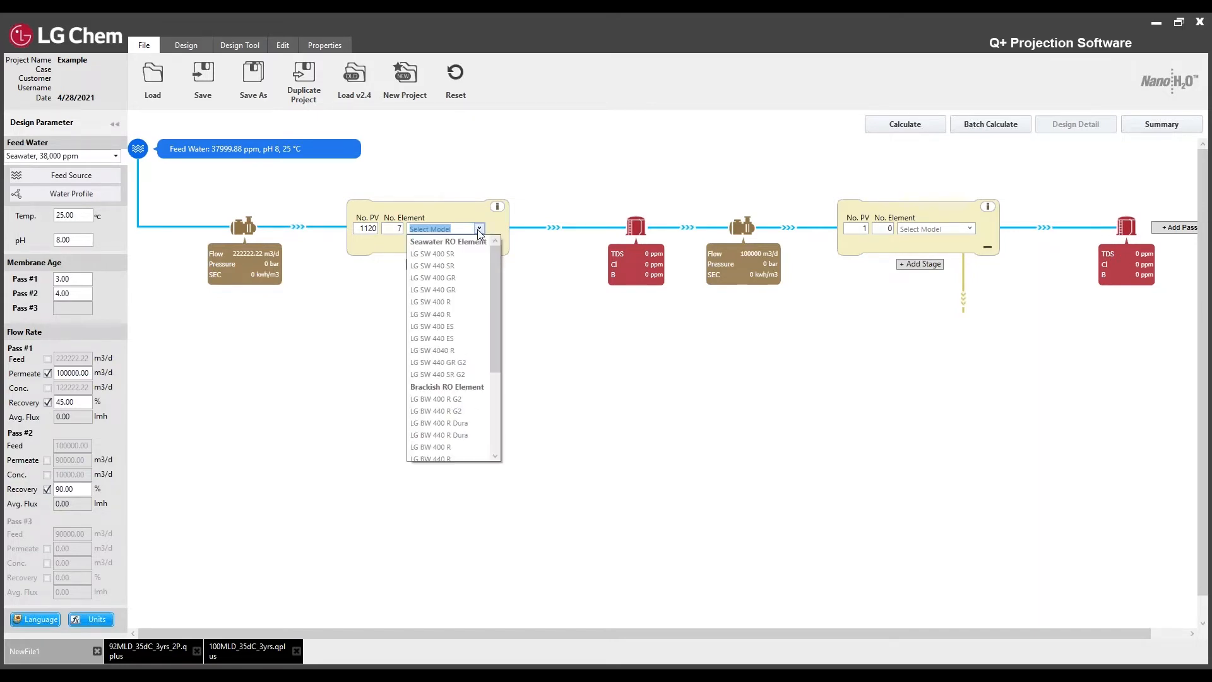
pyautogui.click(456, 294)
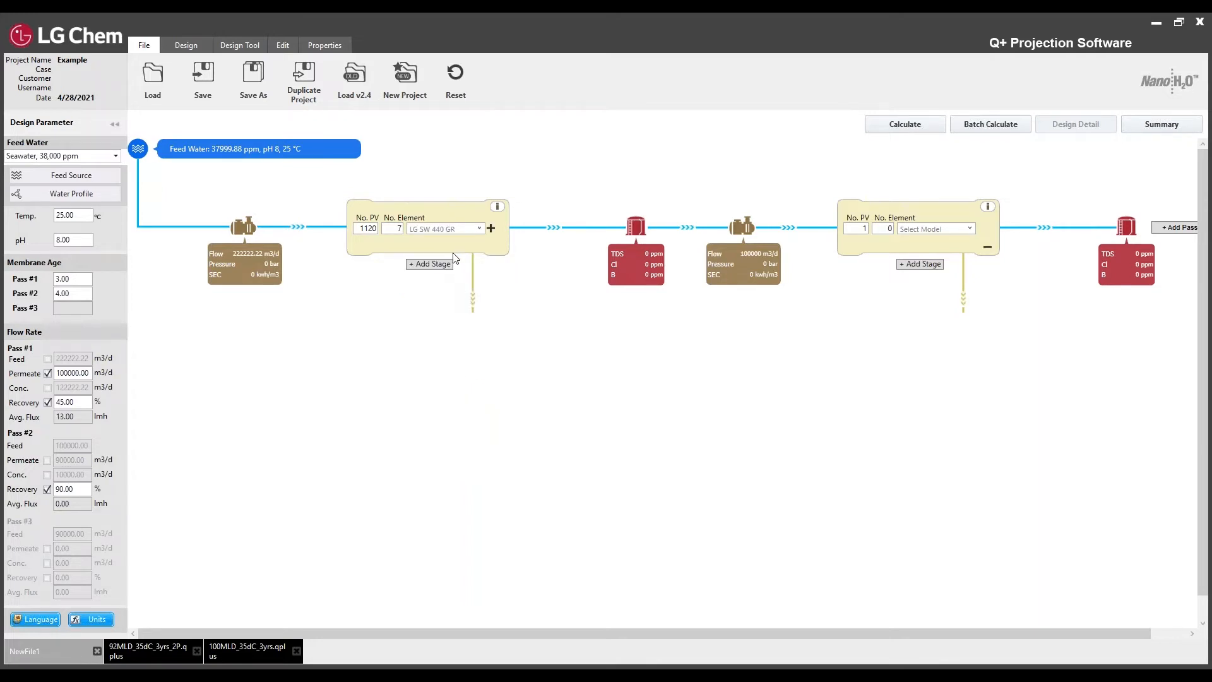
# Make the first-pass vessels hybrid, with 3 LG SW 440 GR elements followed by 4 LG SW 440 R elements
pyautogui.doubleClick(399, 230)
pyautogui.write('3')
pyautogui.doubleClick(399, 229)
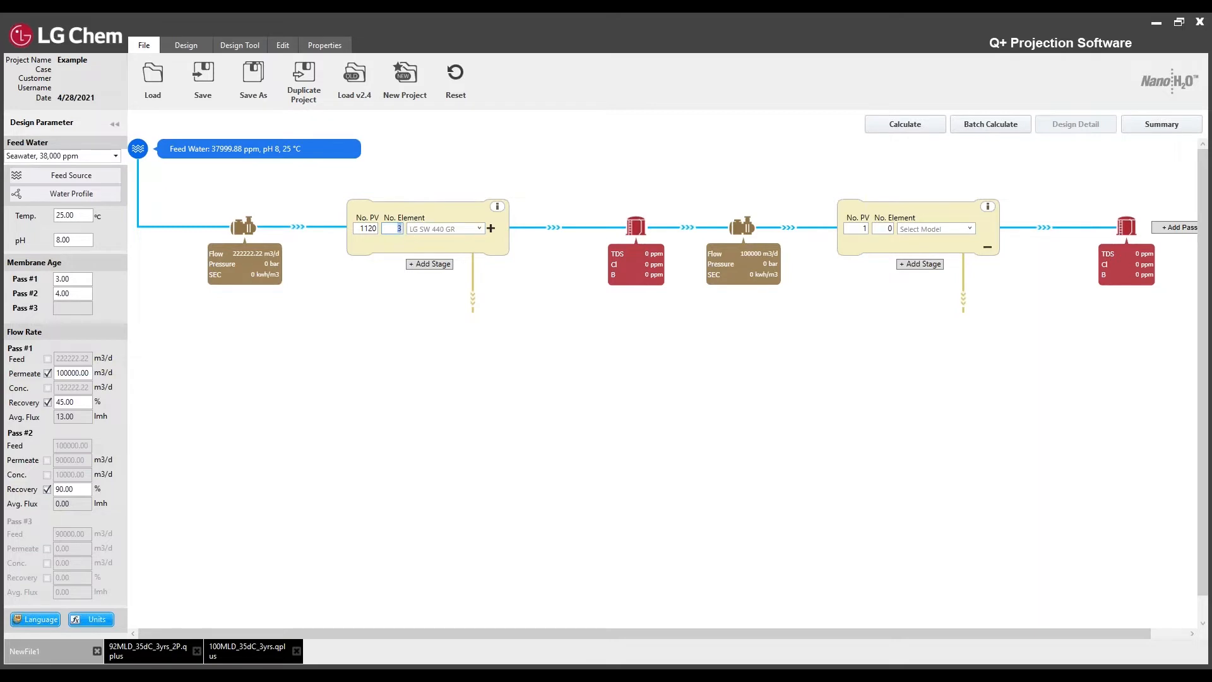
pyautogui.click(491, 228)
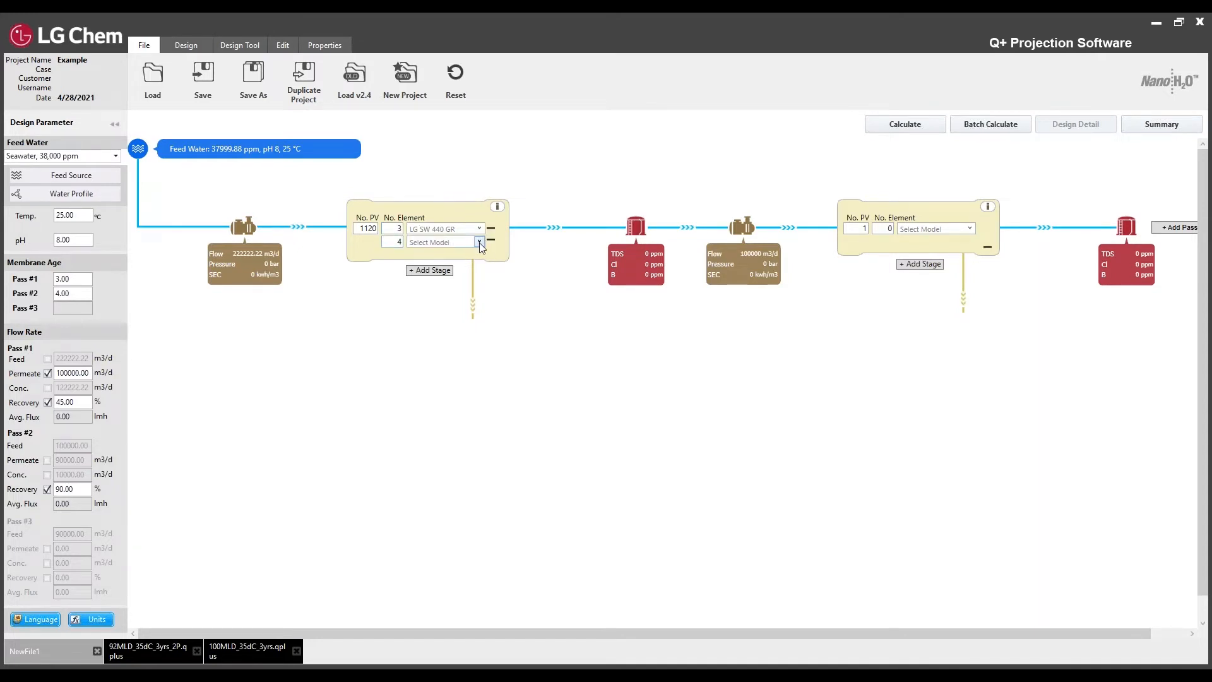
pyautogui.click(479, 243)
pyautogui.click(455, 326)
# Add a second stage to the second pass and set 7 elements per vessel, with 240 and 80 pressure vessels in the two stages
pyautogui.click(917, 268)
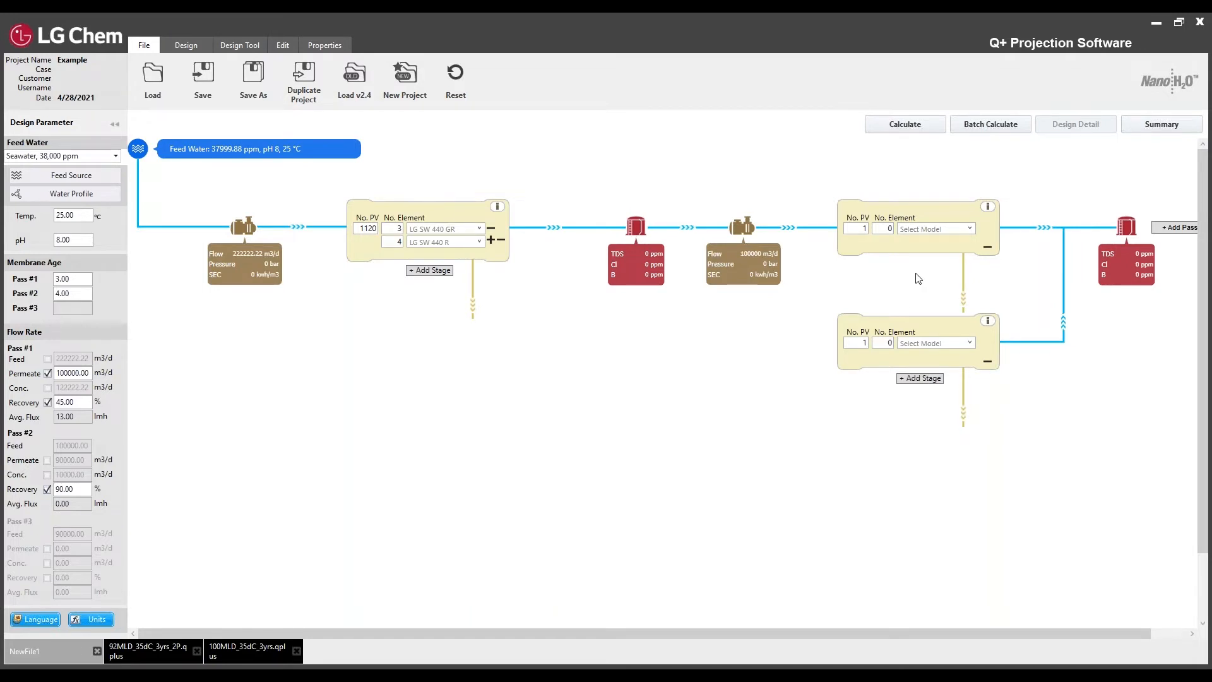
pyautogui.doubleClick(858, 230)
pyautogui.click(885, 231)
pyautogui.doubleClick(882, 230)
pyautogui.write('7')
pyautogui.doubleClick(881, 344)
pyautogui.write('7')
pyautogui.doubleClick(863, 229)
# Choose the LG BW 440 ES membrane model for both second-pass stages
pyautogui.click(971, 229)
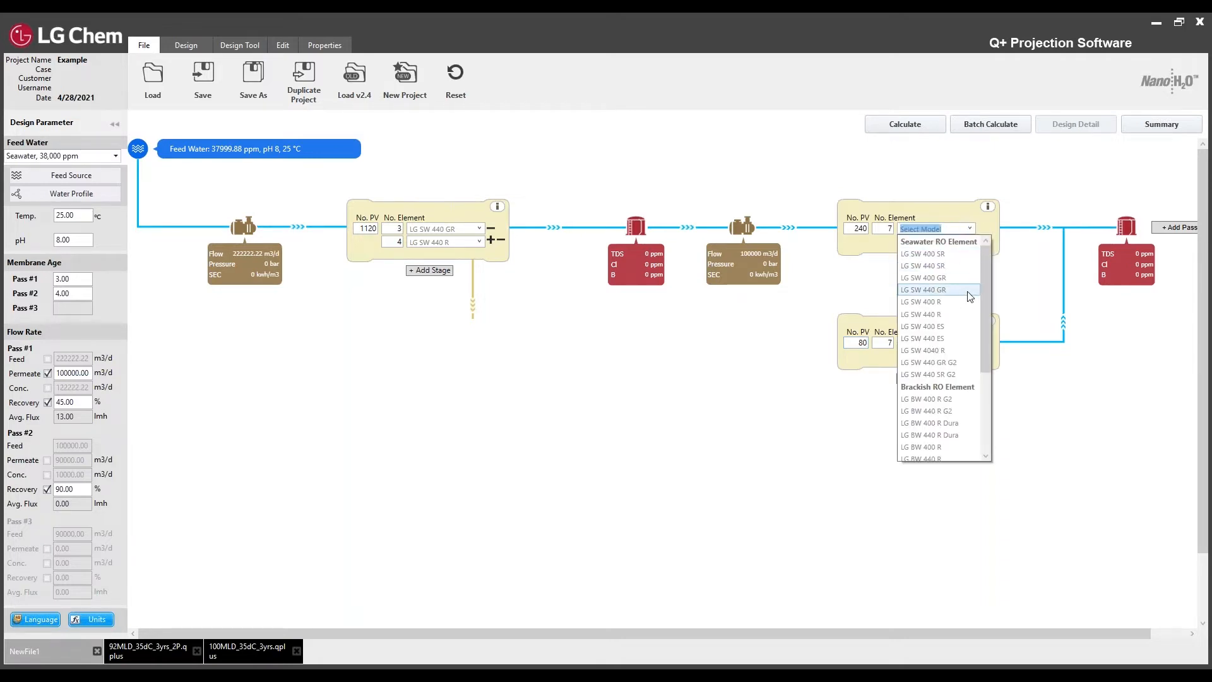
pyautogui.scroll(-3, 971, 296)
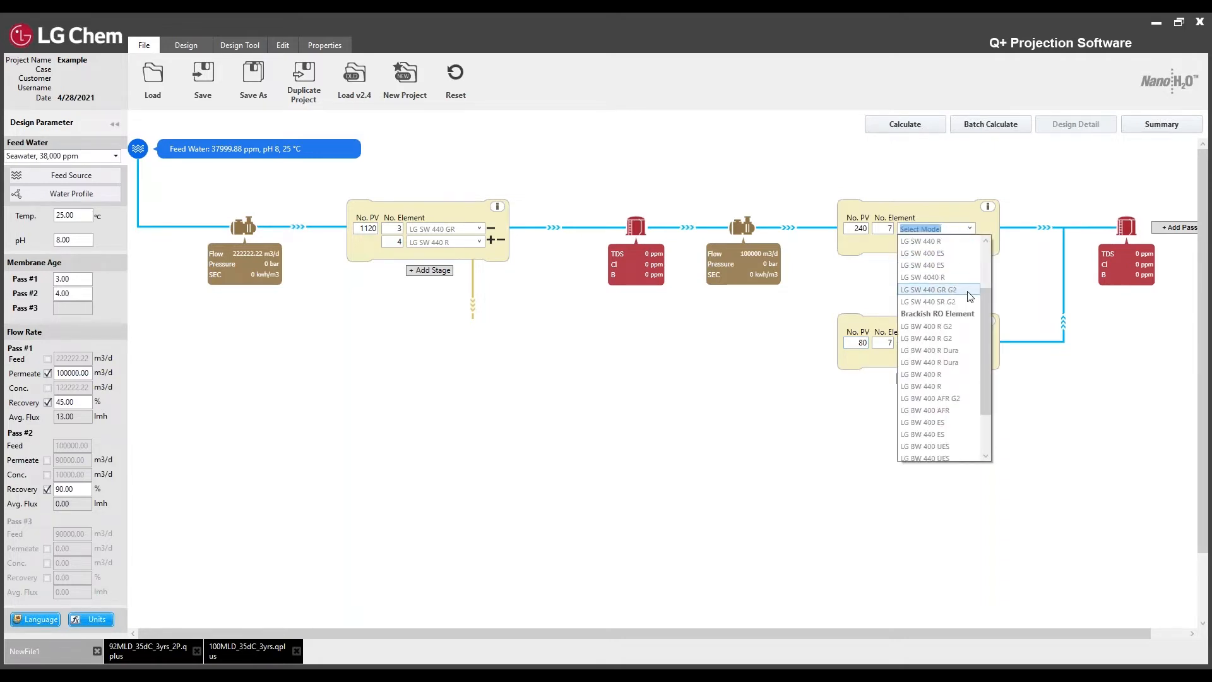
pyautogui.click(948, 435)
pyautogui.click(971, 343)
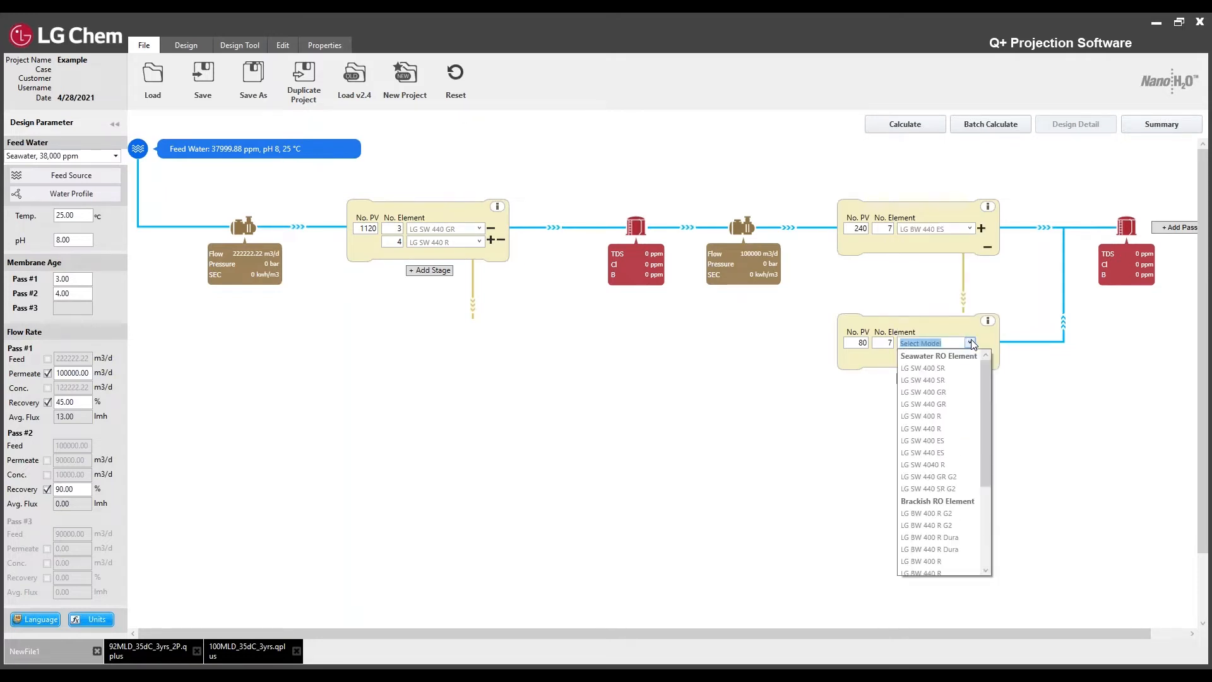
pyautogui.scroll(-4, 957, 467)
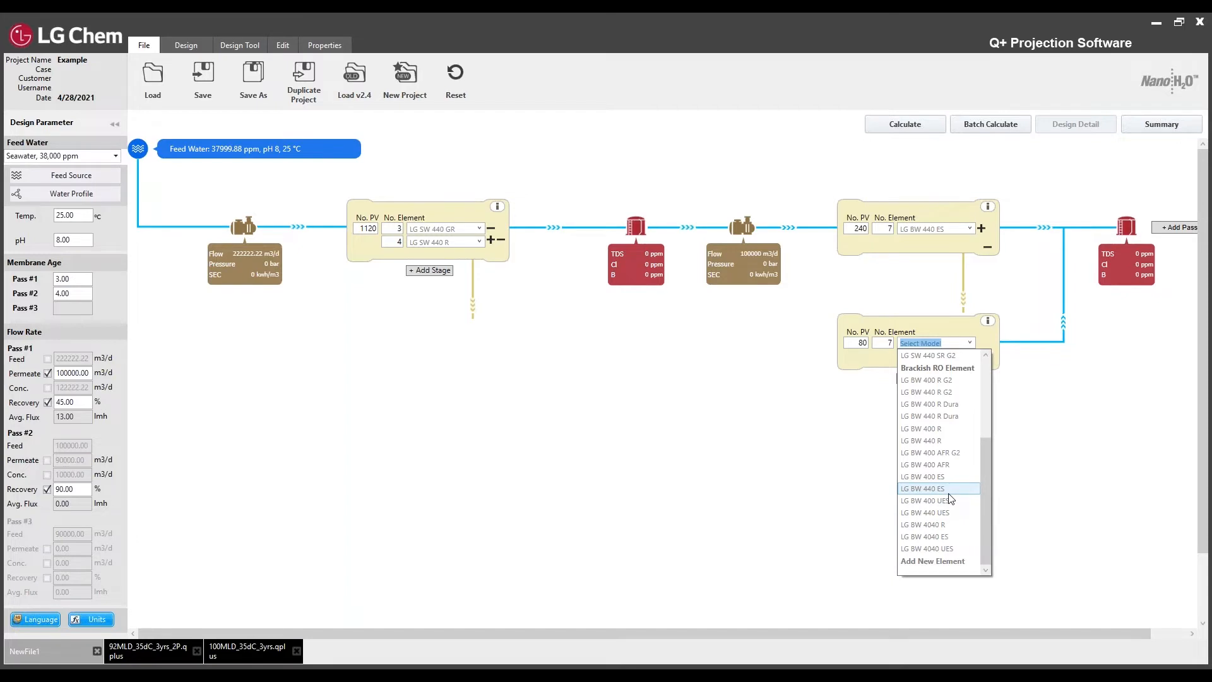
pyautogui.click(923, 489)
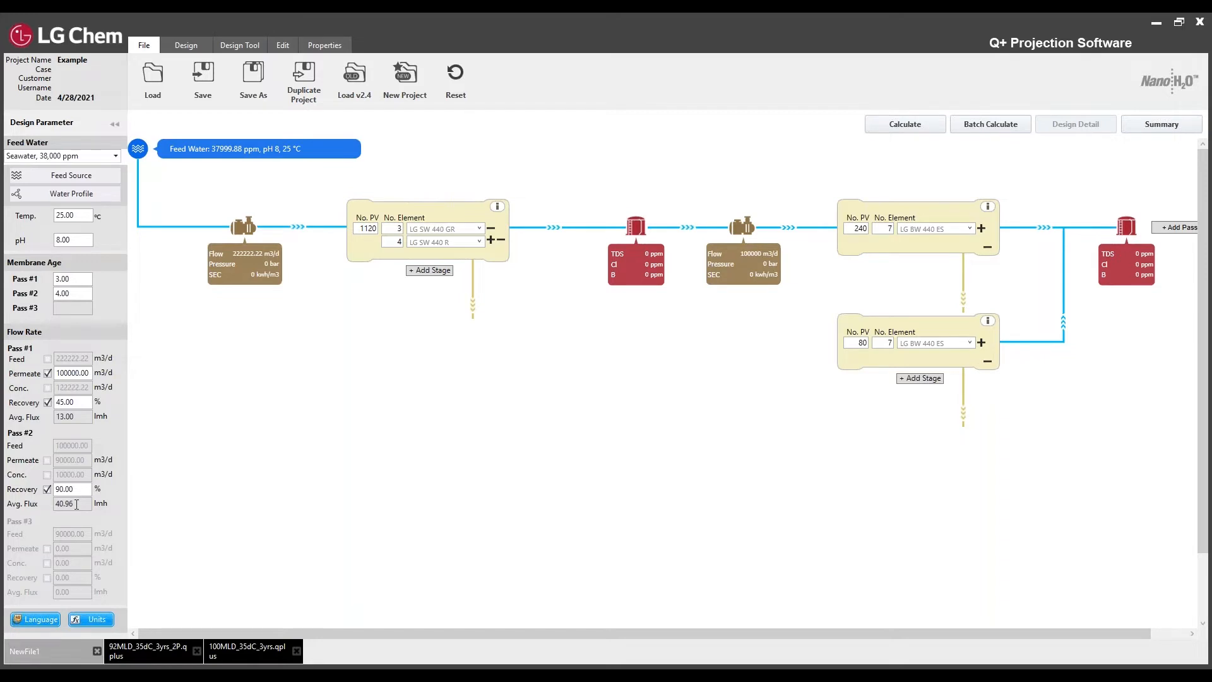
# Add a permeate split at the first pass and set the partial split to 20%
pyautogui.click(252, 49)
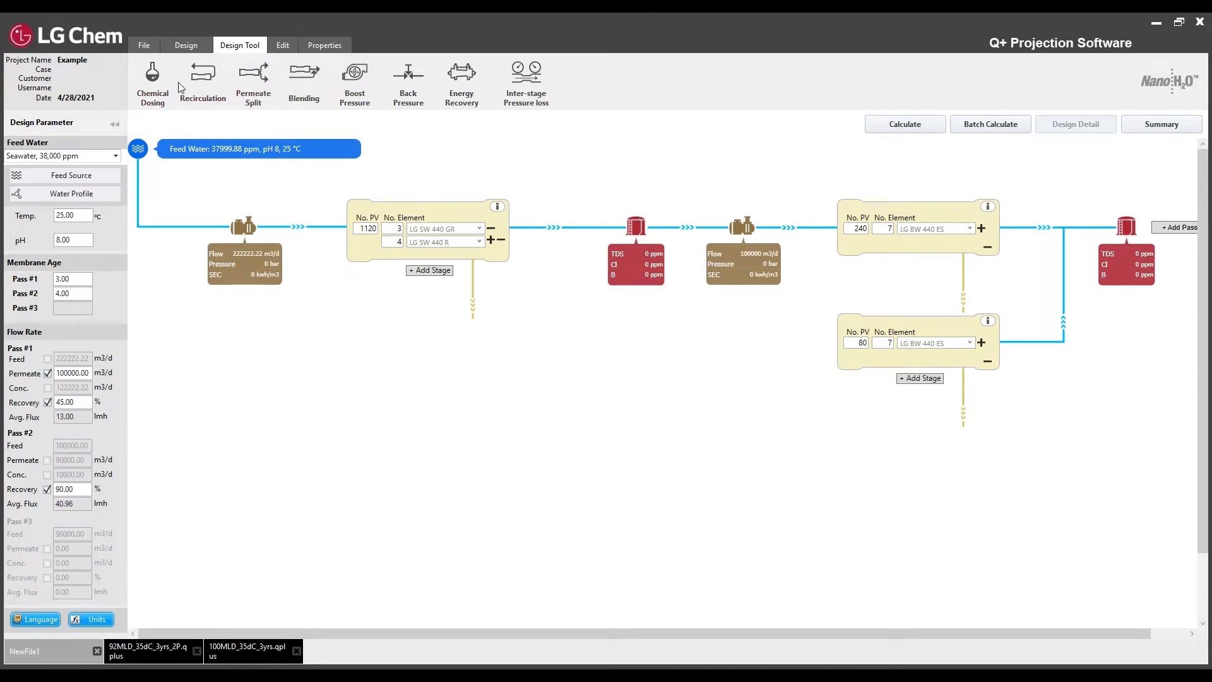
pyautogui.click(251, 78)
pyautogui.click(336, 207)
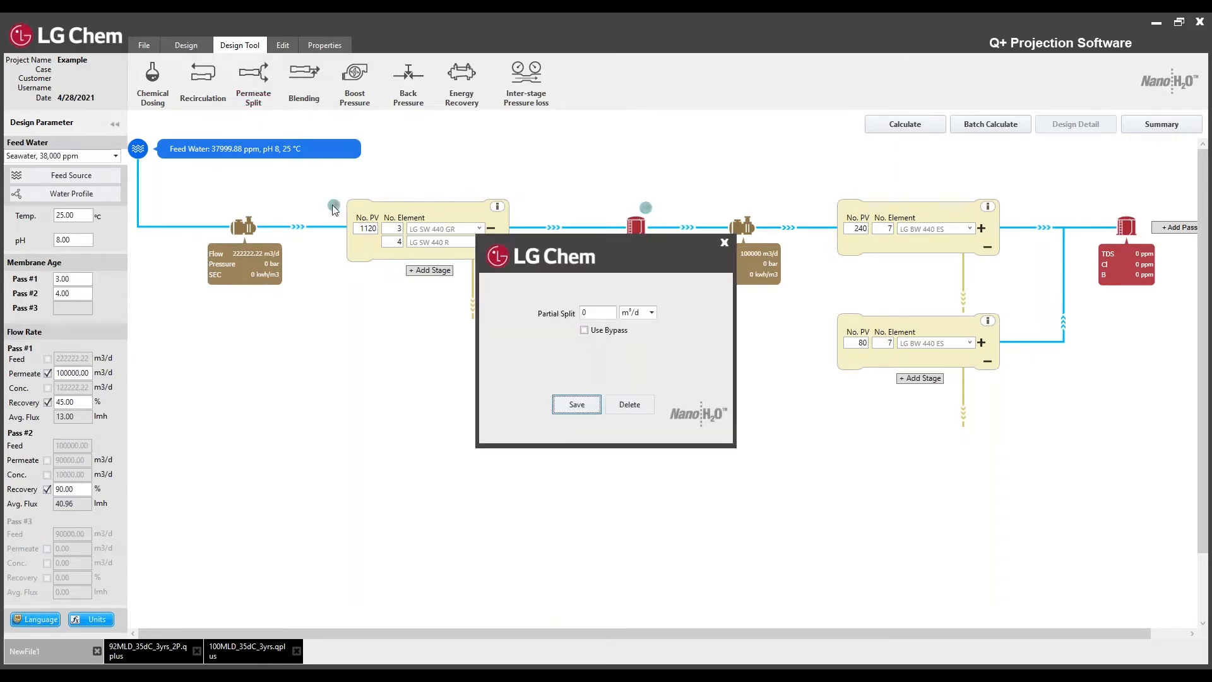
pyautogui.click(652, 314)
pyautogui.click(644, 337)
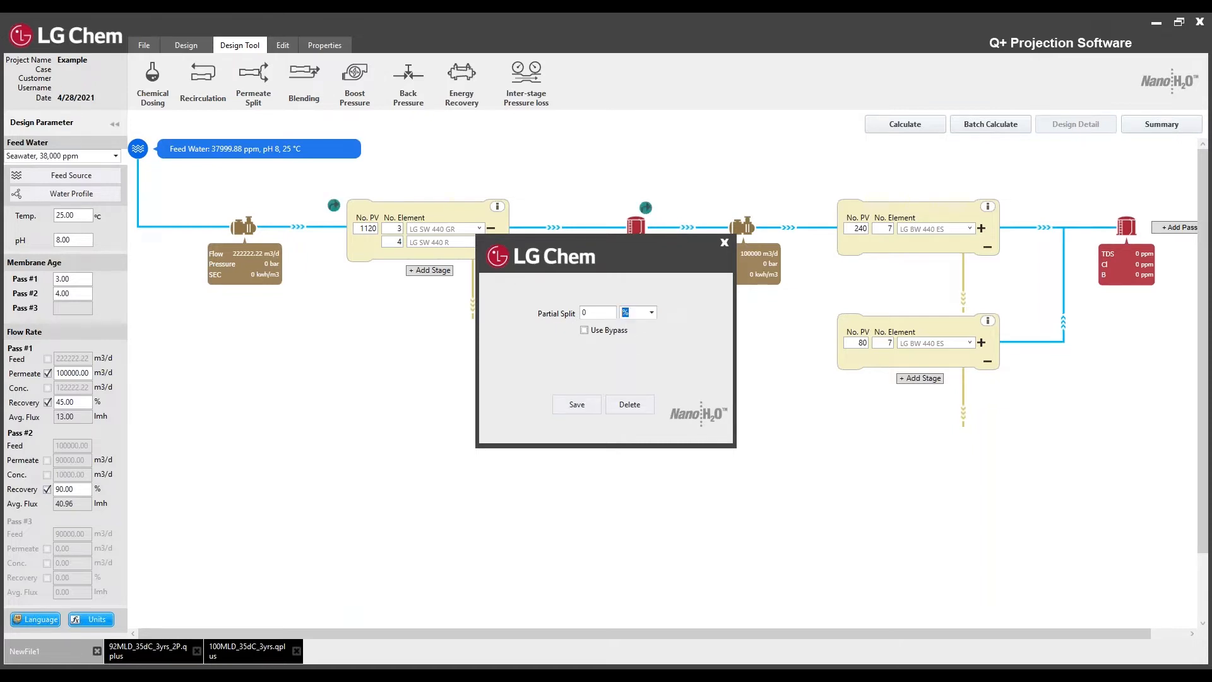
pyautogui.doubleClick(590, 312)
pyautogui.write('20')
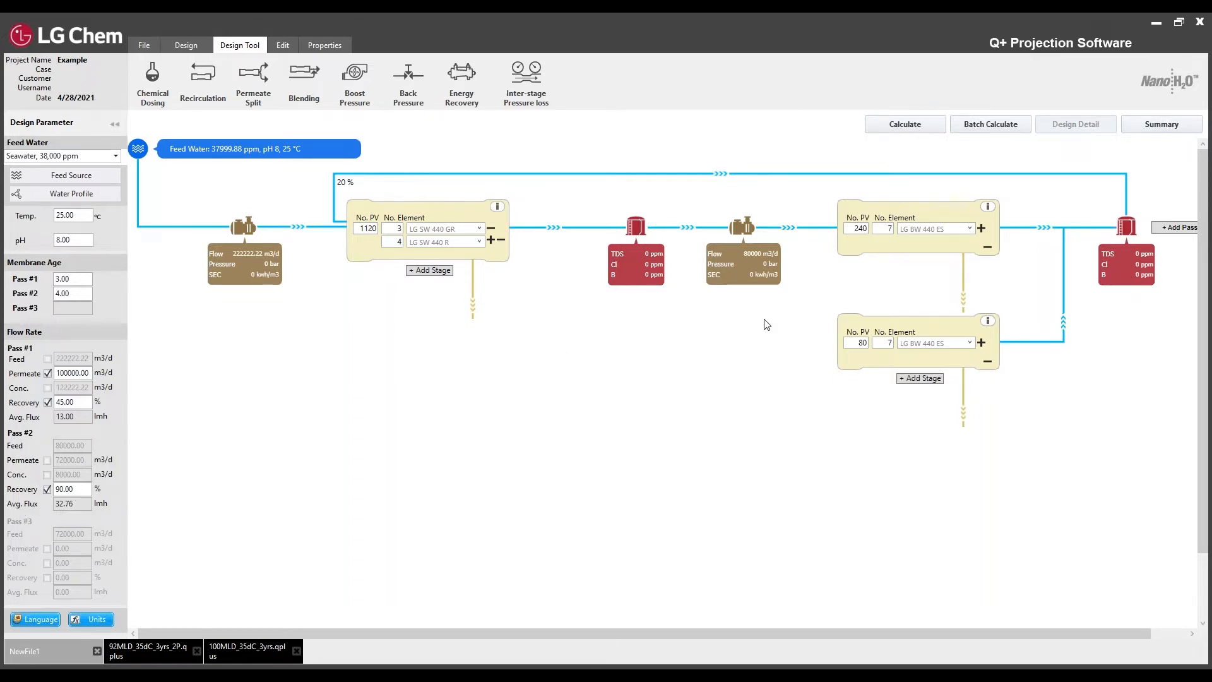
# Enable Use Bypass for the 20% permeate split and save the setting
pyautogui.click(343, 184)
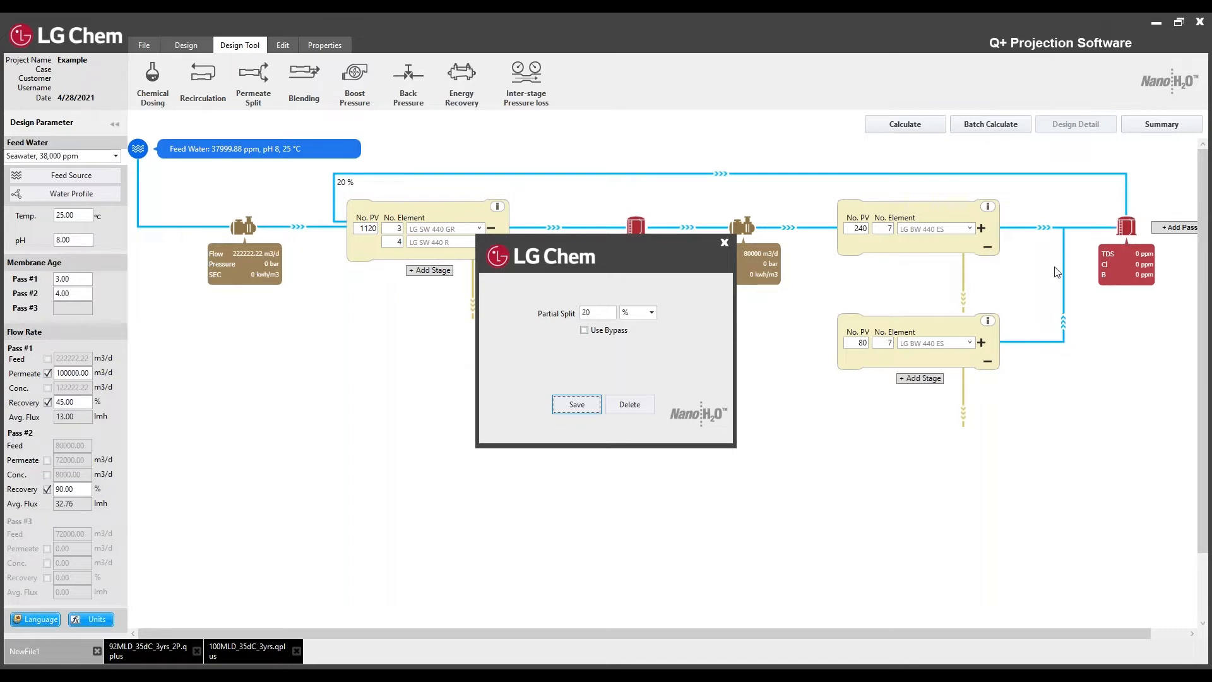
pyautogui.click(582, 330)
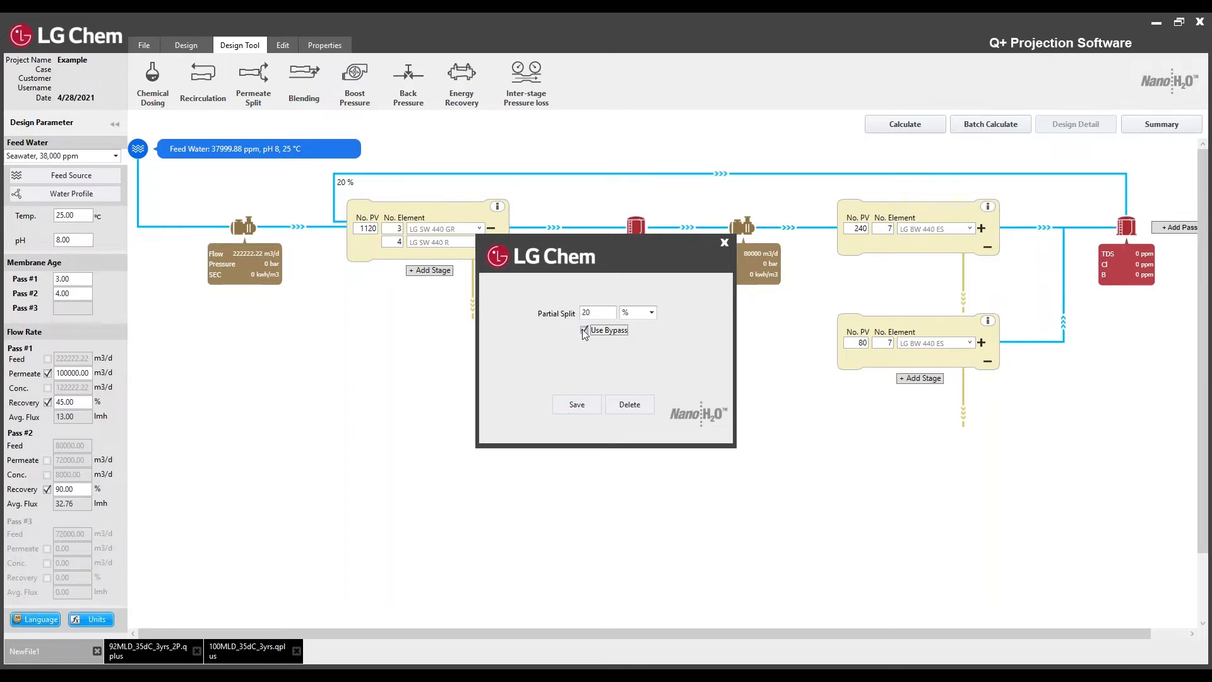
pyautogui.click(596, 404)
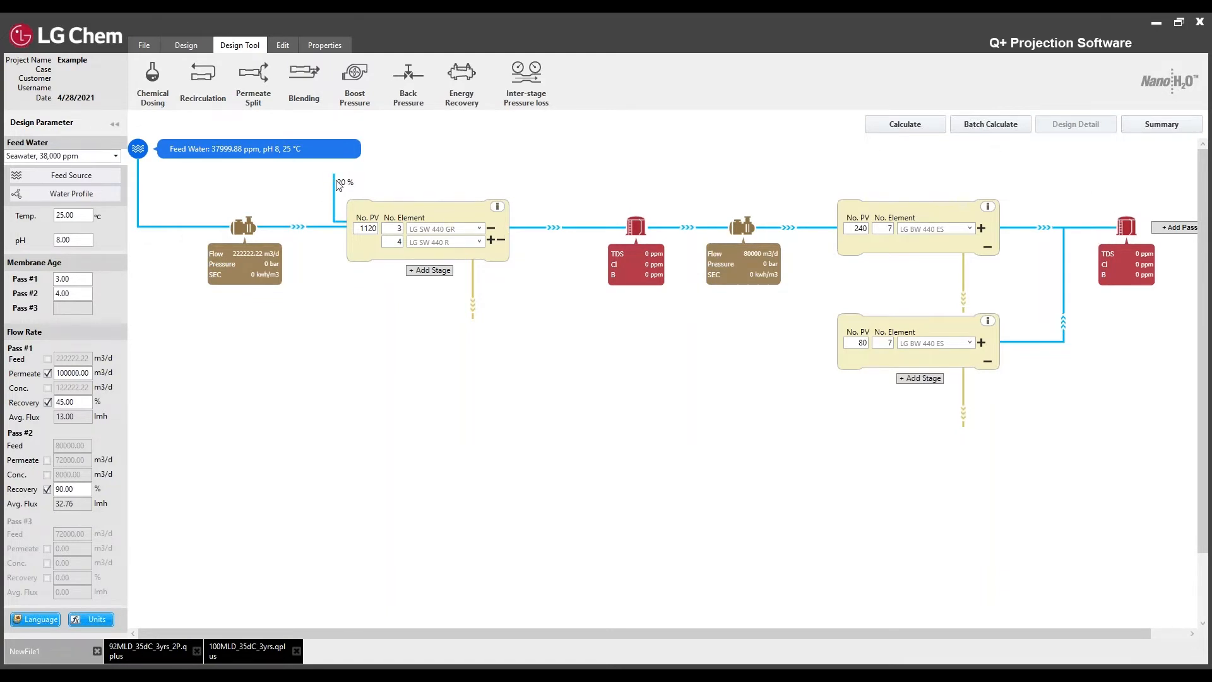
# Turn off Use Bypass for the permeate split and save the setting
pyautogui.click(339, 185)
pyautogui.click(584, 331)
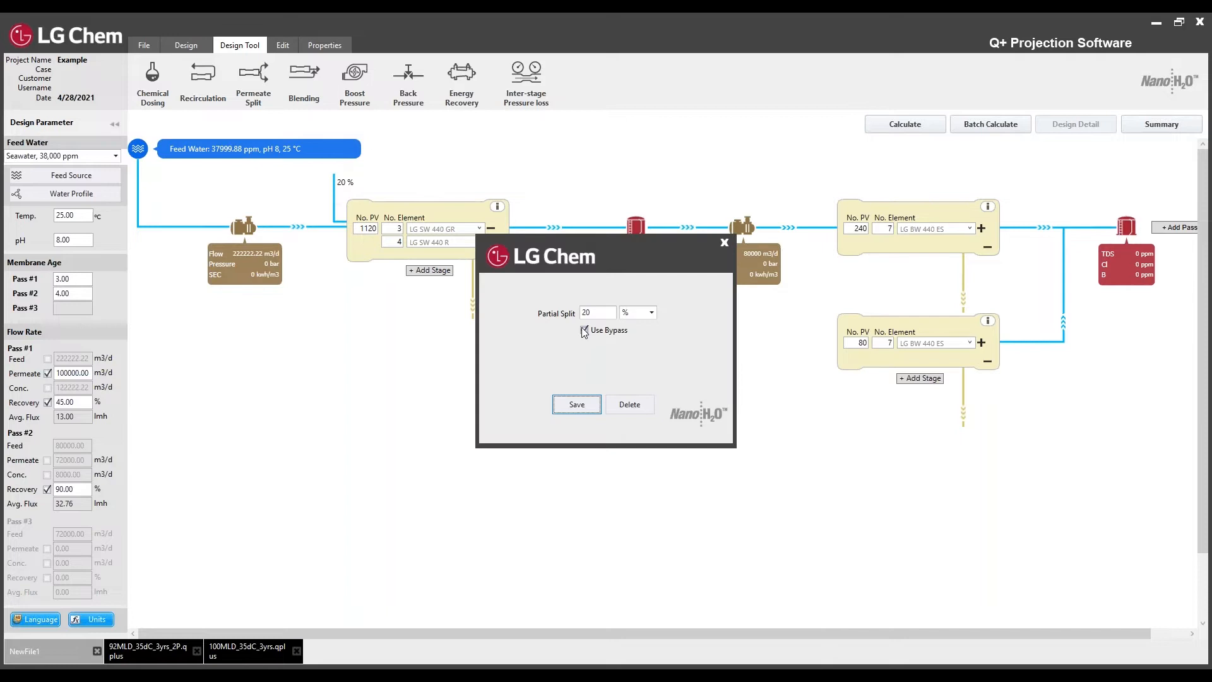
pyautogui.click(585, 407)
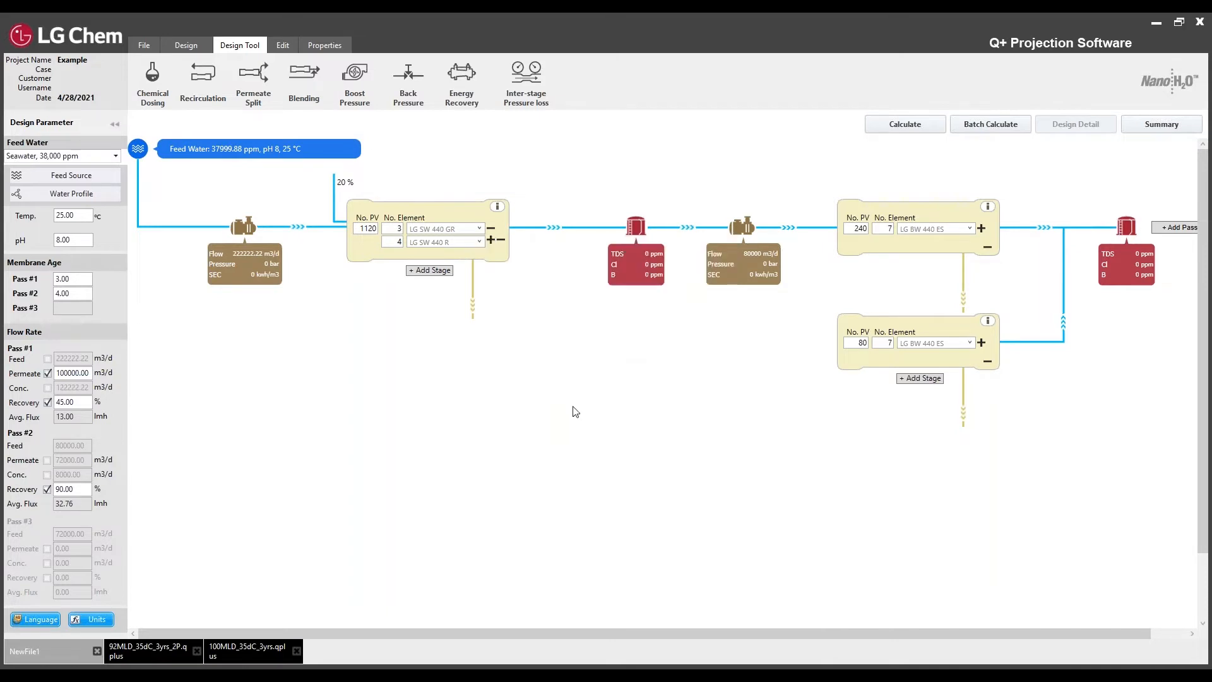
# Reopen the first-pass permeate split settings, check the split and bypass options, and save
pyautogui.click(259, 79)
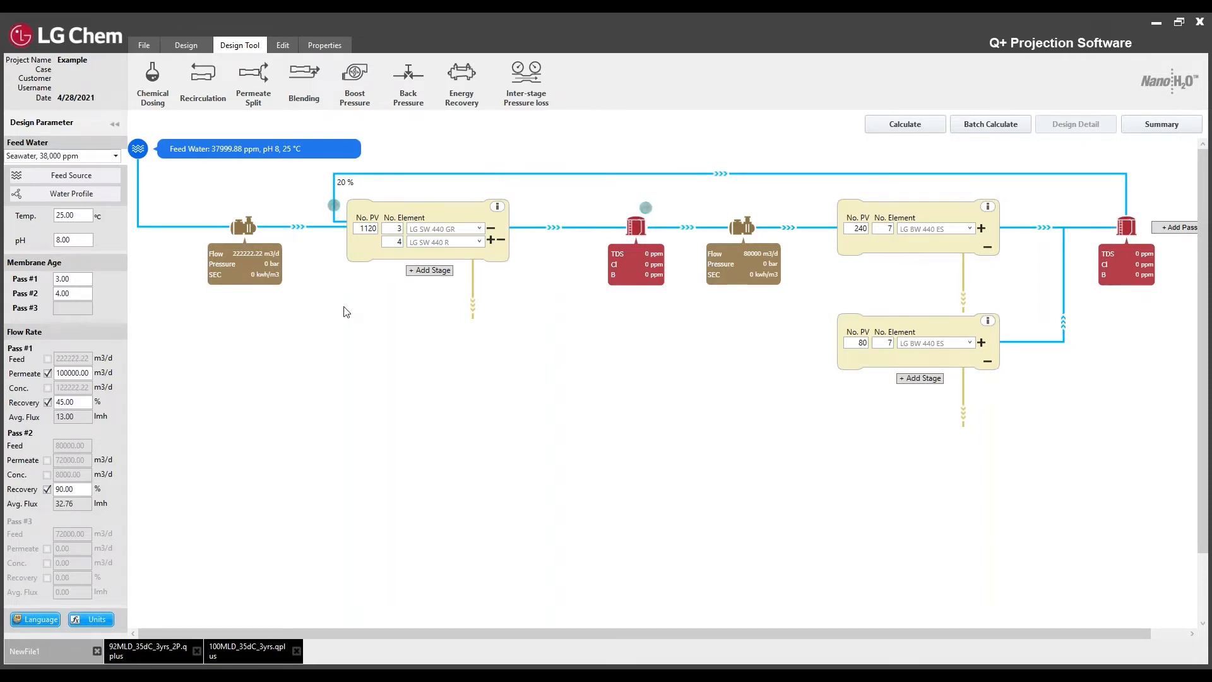
pyautogui.click(333, 205)
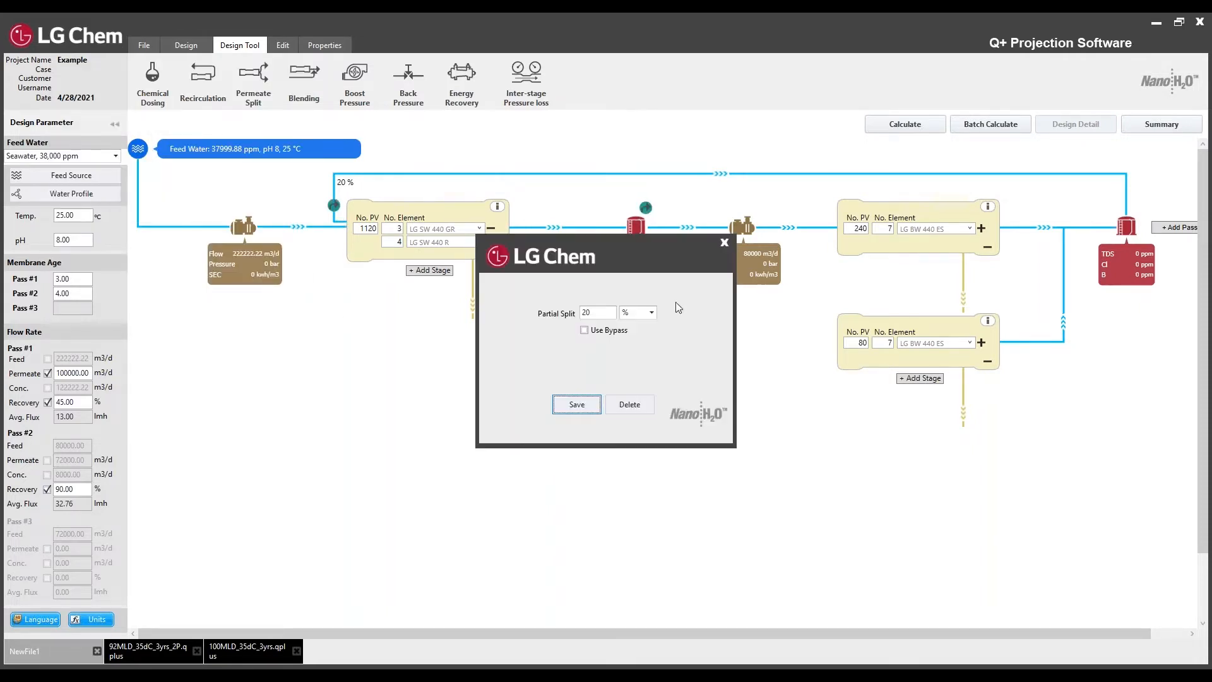
pyautogui.click(576, 404)
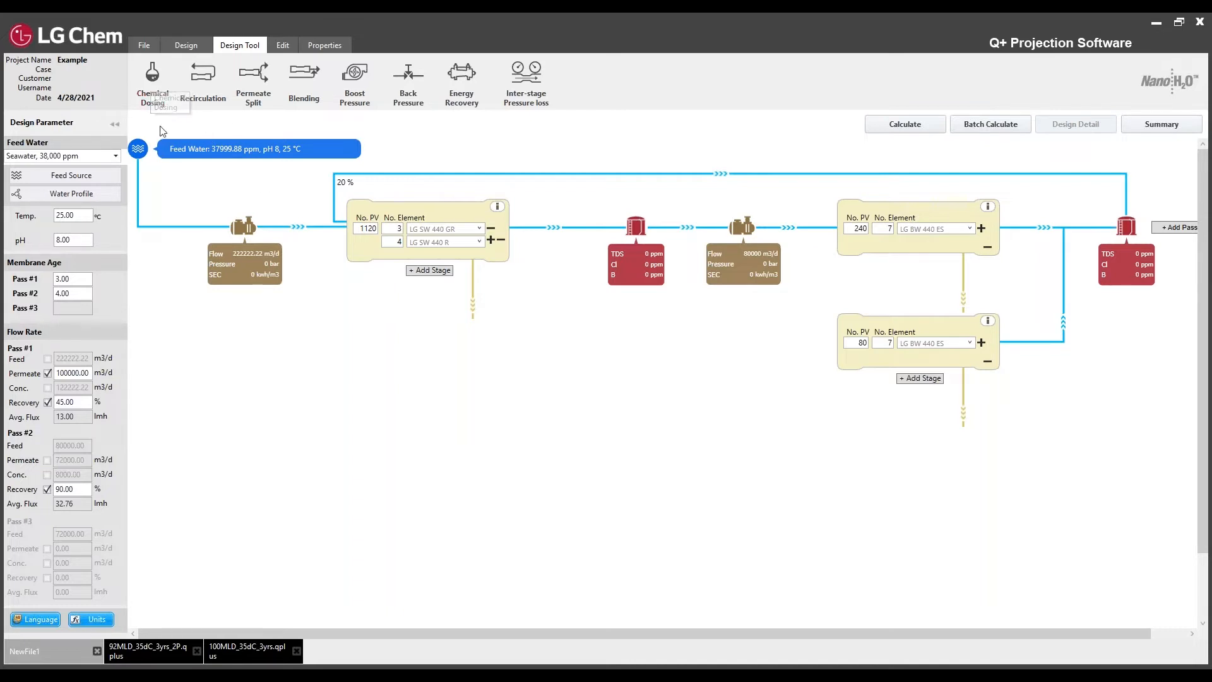
# Add chemical dosing at the second pass using NaOH with a target pH of 9.5 and save it
pyautogui.click(150, 85)
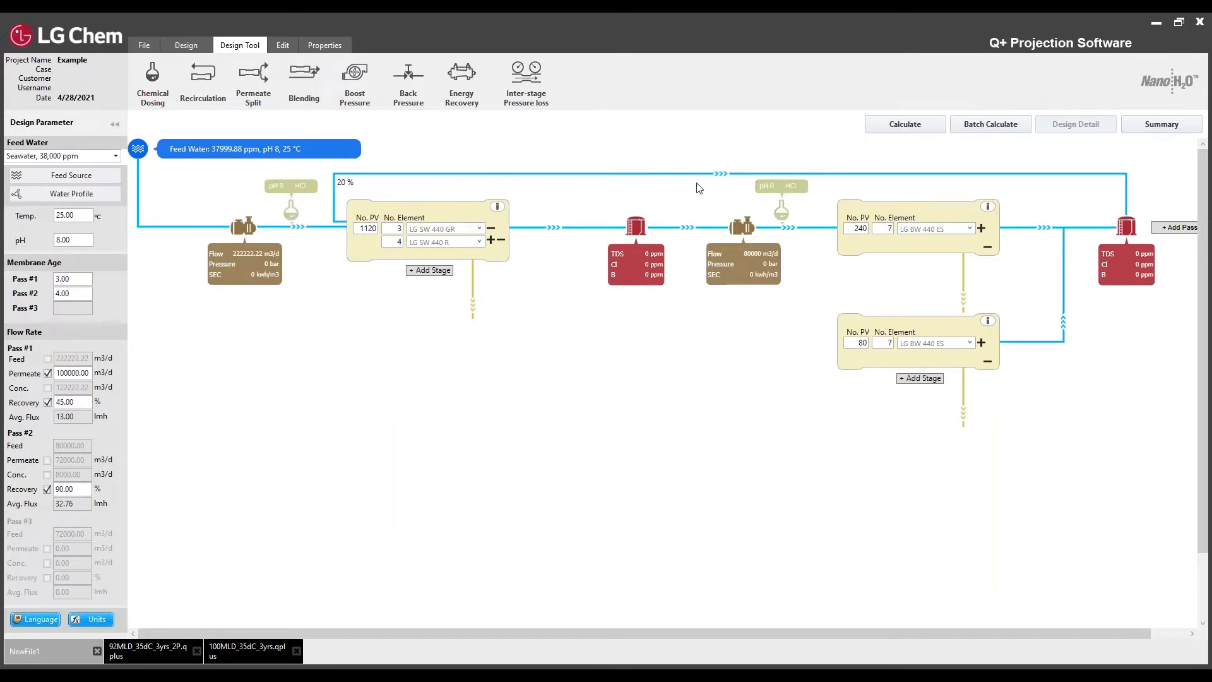
pyautogui.click(782, 188)
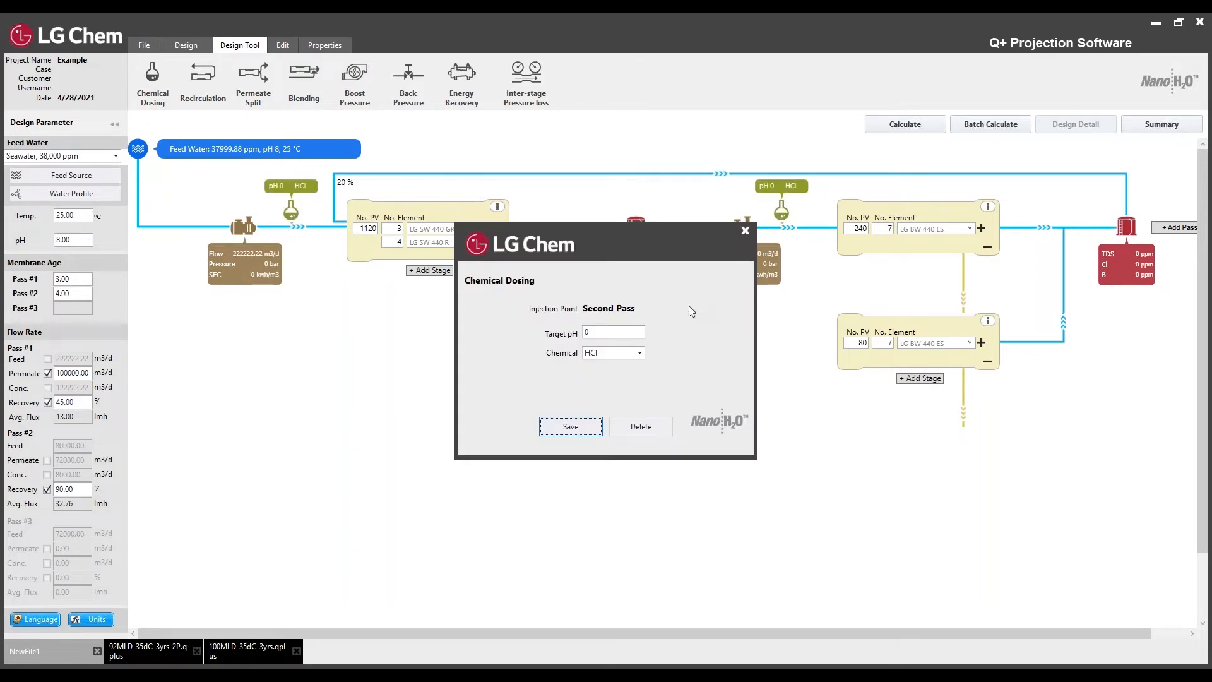
pyautogui.click(641, 351)
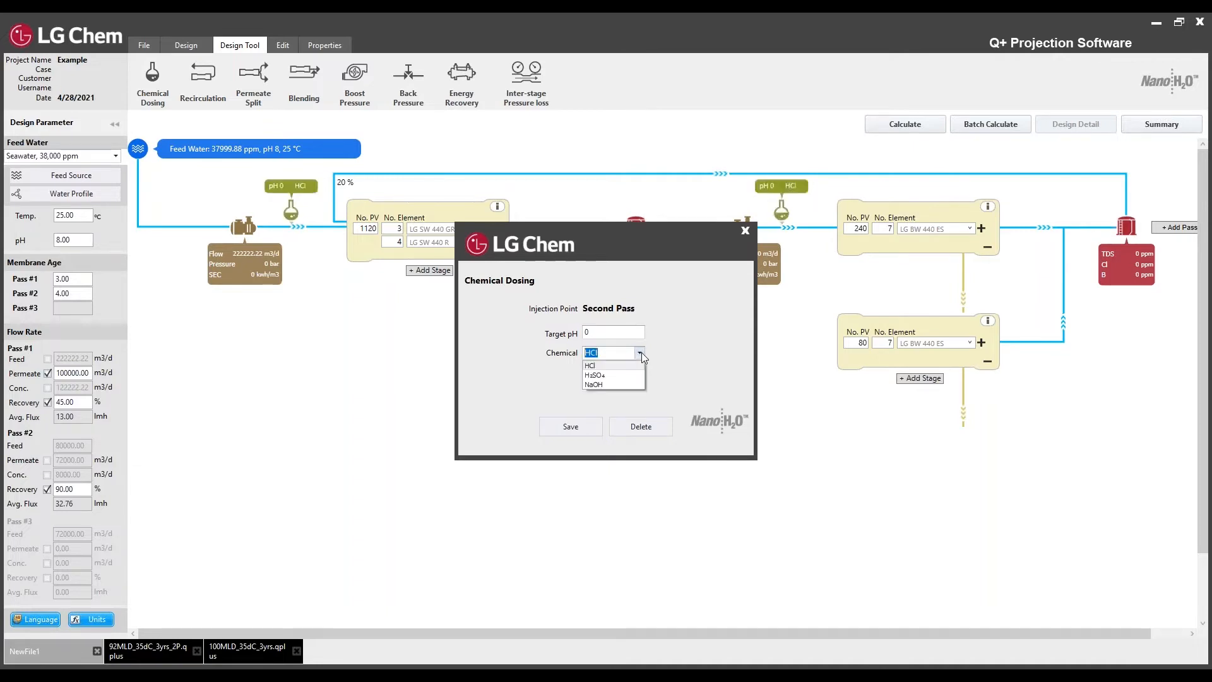
pyautogui.click(597, 383)
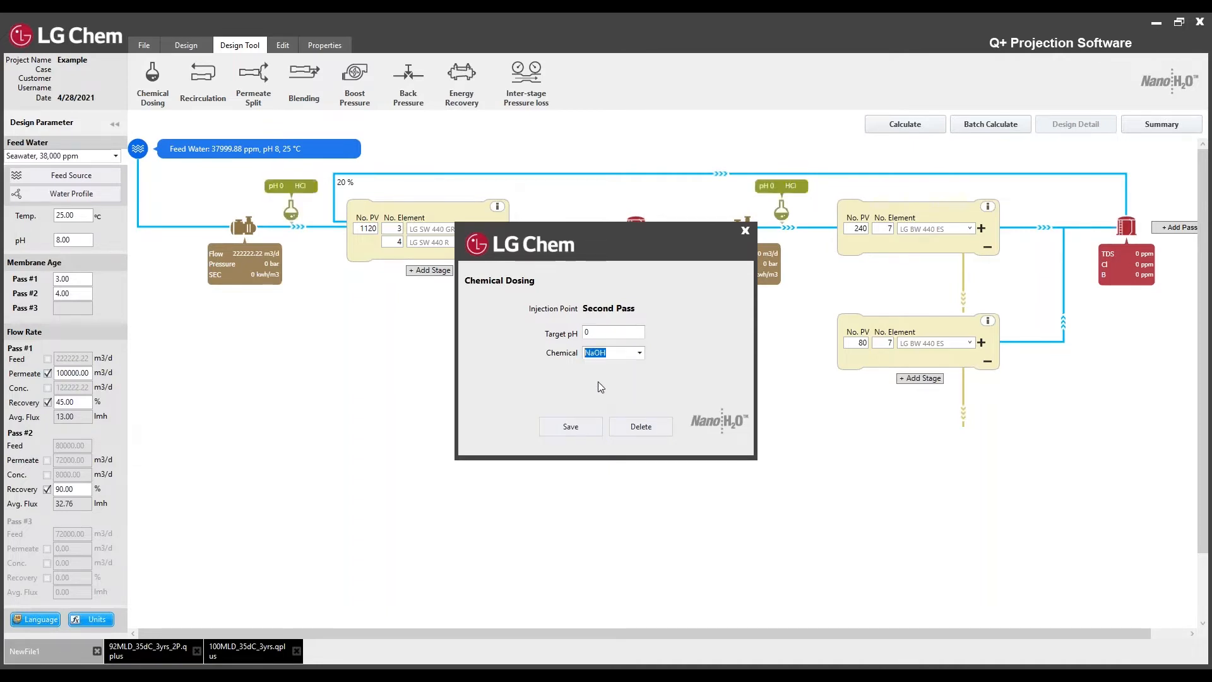
pyautogui.click(600, 333)
pyautogui.write('9.5')
pyautogui.click(577, 427)
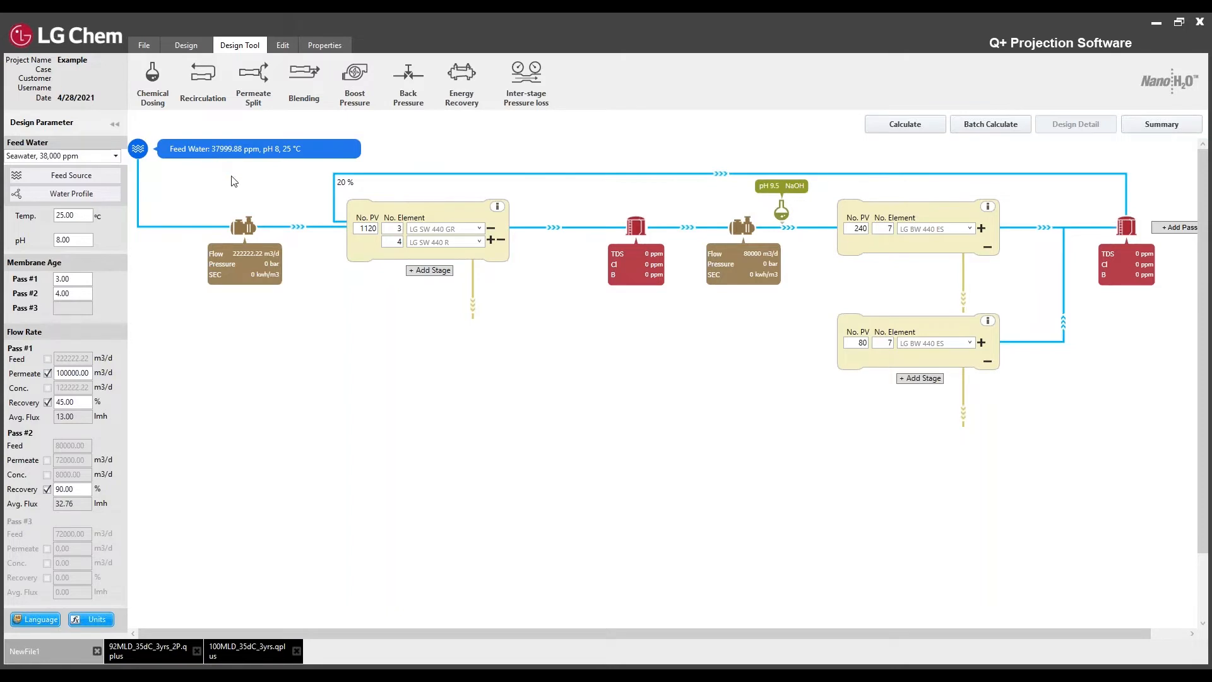
# Recirculate 100% of the second pass's final-stage concentrate to pass 1 and save the setting
pyautogui.click(203, 77)
pyautogui.click(954, 424)
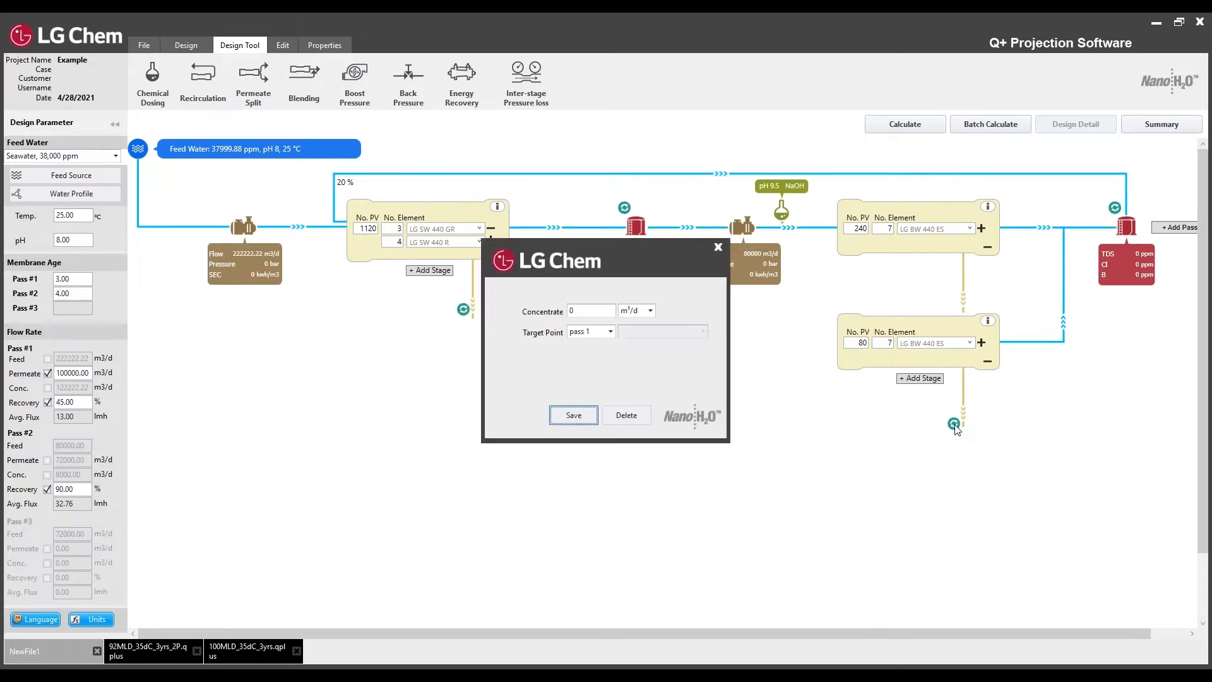
pyautogui.click(650, 310)
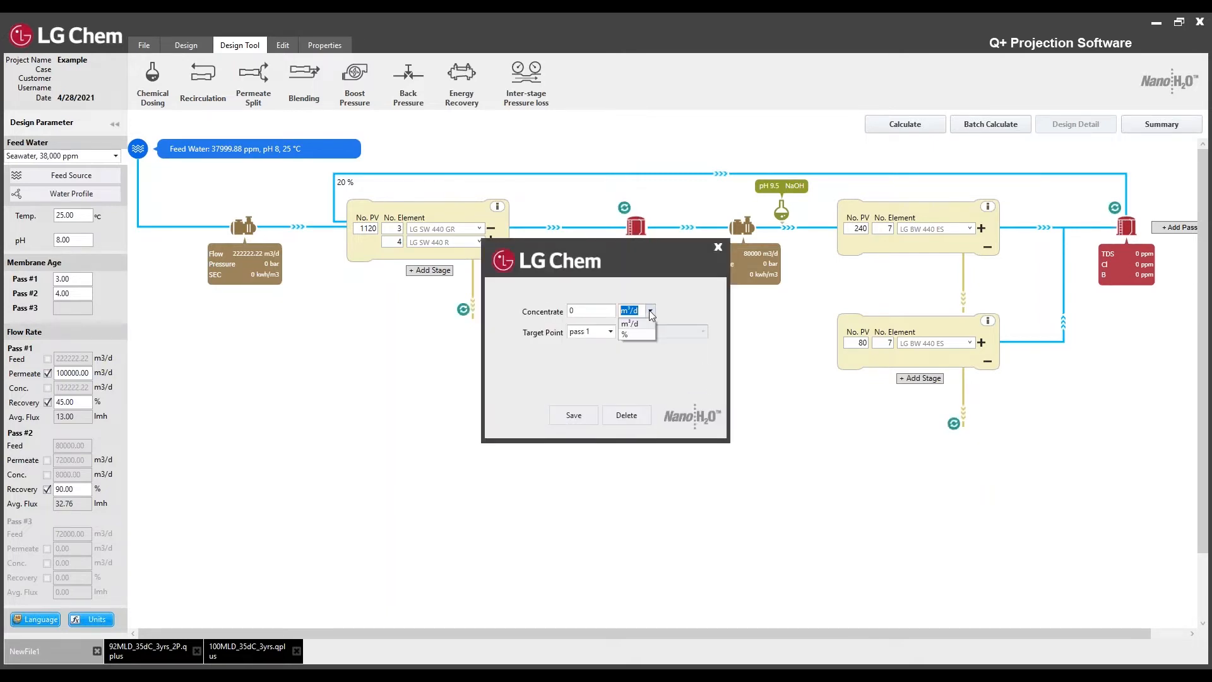
pyautogui.click(638, 332)
pyautogui.click(598, 313)
pyautogui.press('BackSpace')
pyautogui.write('100')
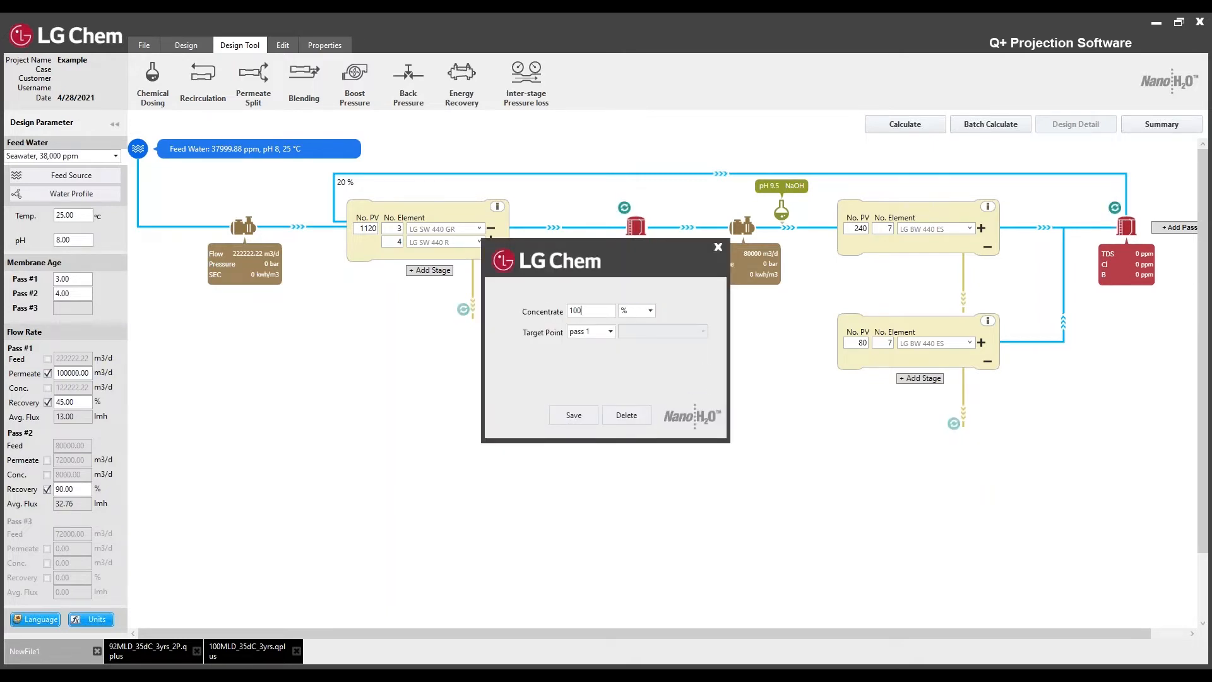
pyautogui.click(586, 415)
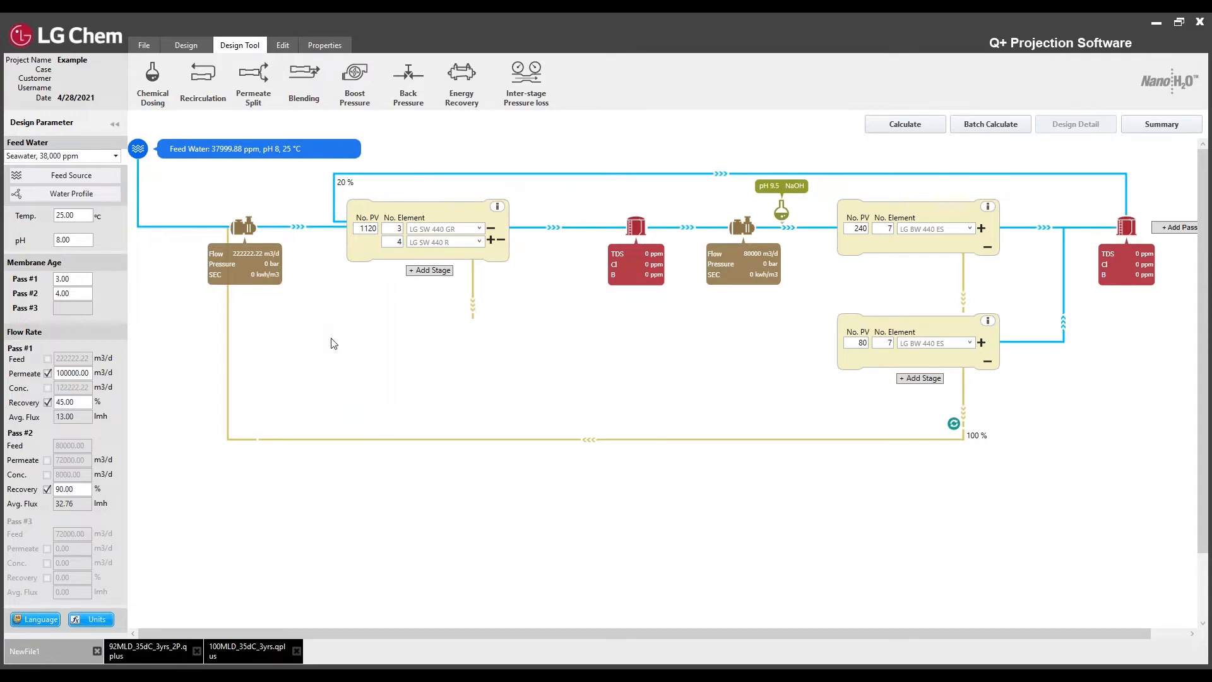
# Create a new project and add a feed water blending stream of 1000 m³/h to its permeate
pyautogui.click(149, 45)
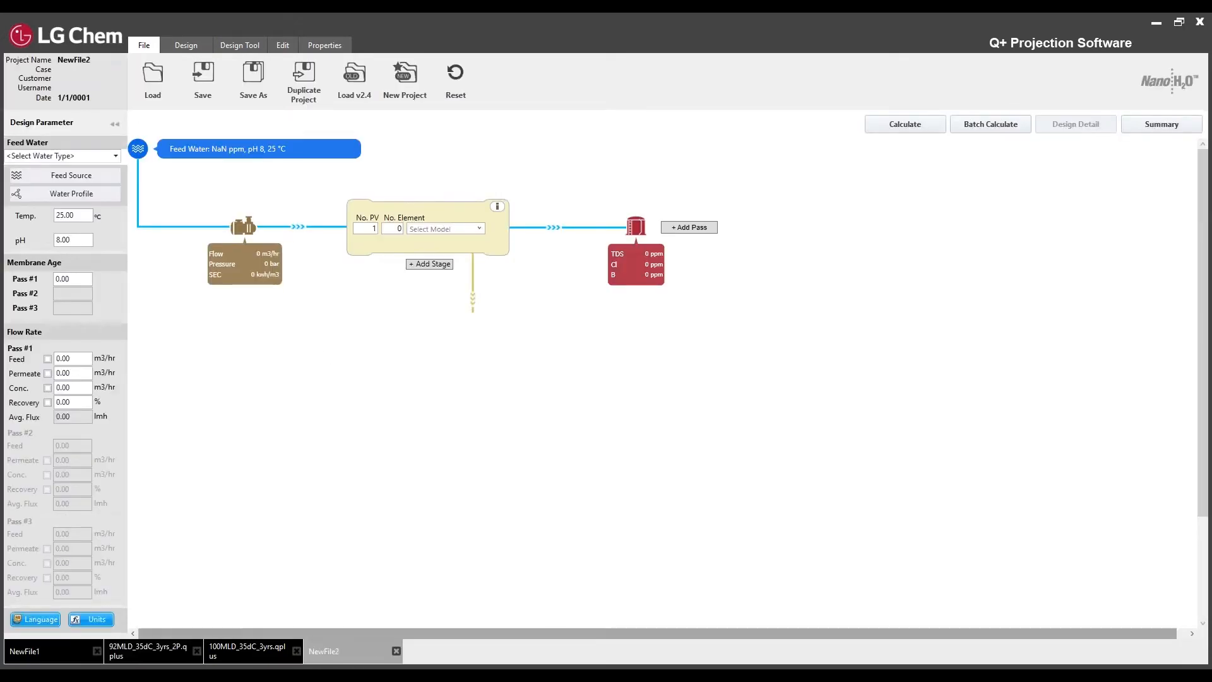
pyautogui.click(239, 45)
pyautogui.click(306, 81)
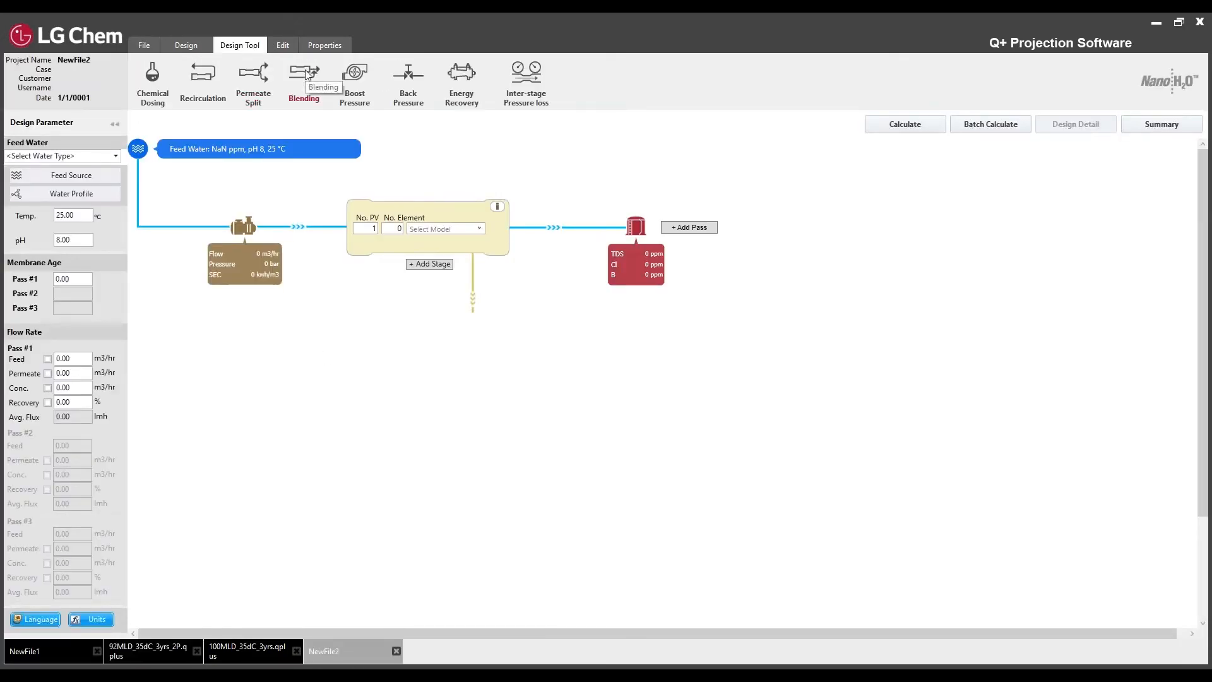
pyautogui.click(599, 330)
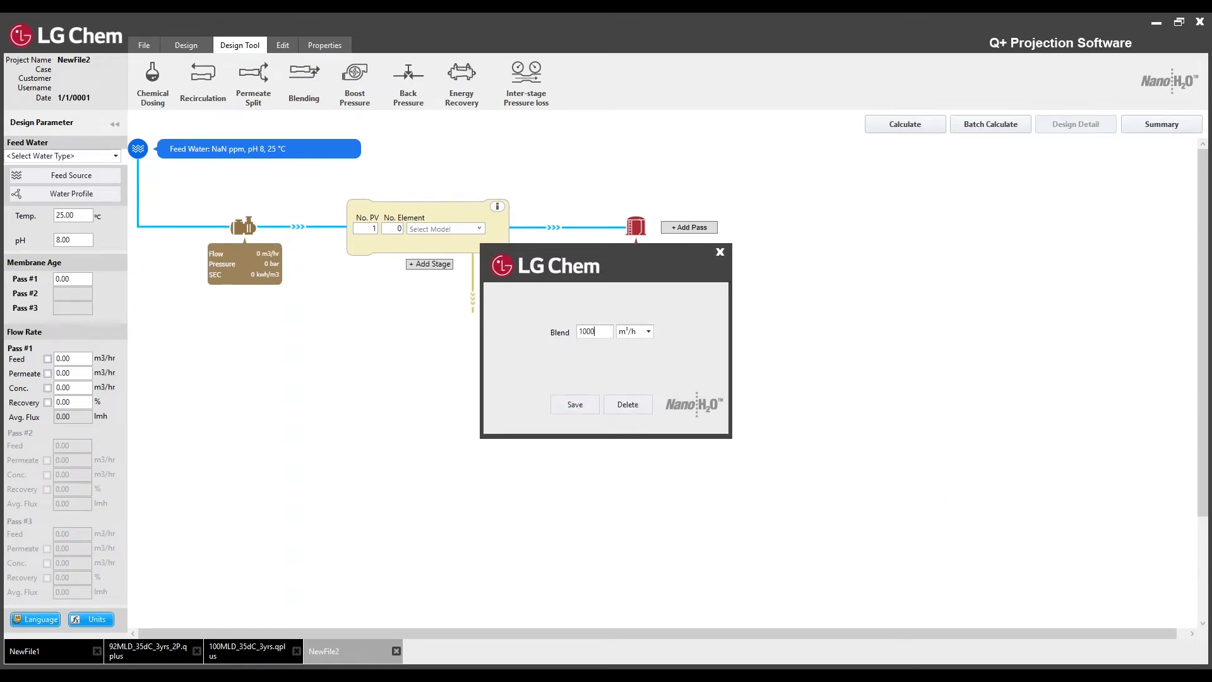
pyautogui.click(573, 405)
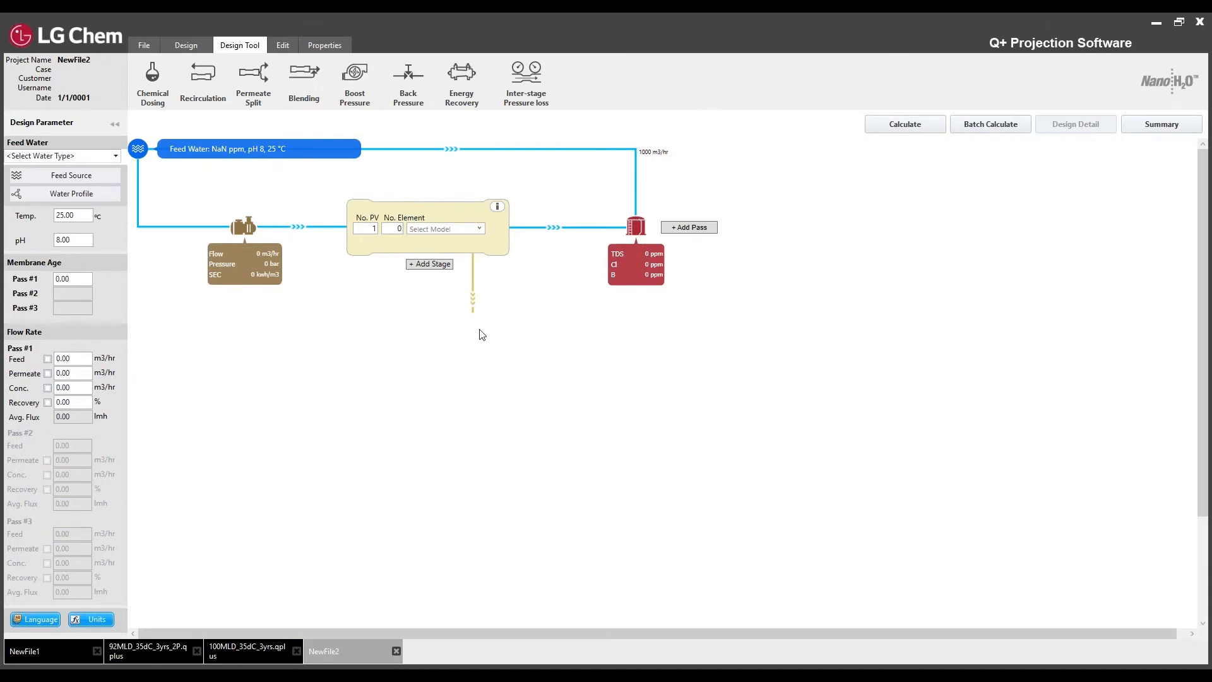
# Return to the Example project and add a 2 bar boost pressure between the two second-pass stages
pyautogui.click(63, 656)
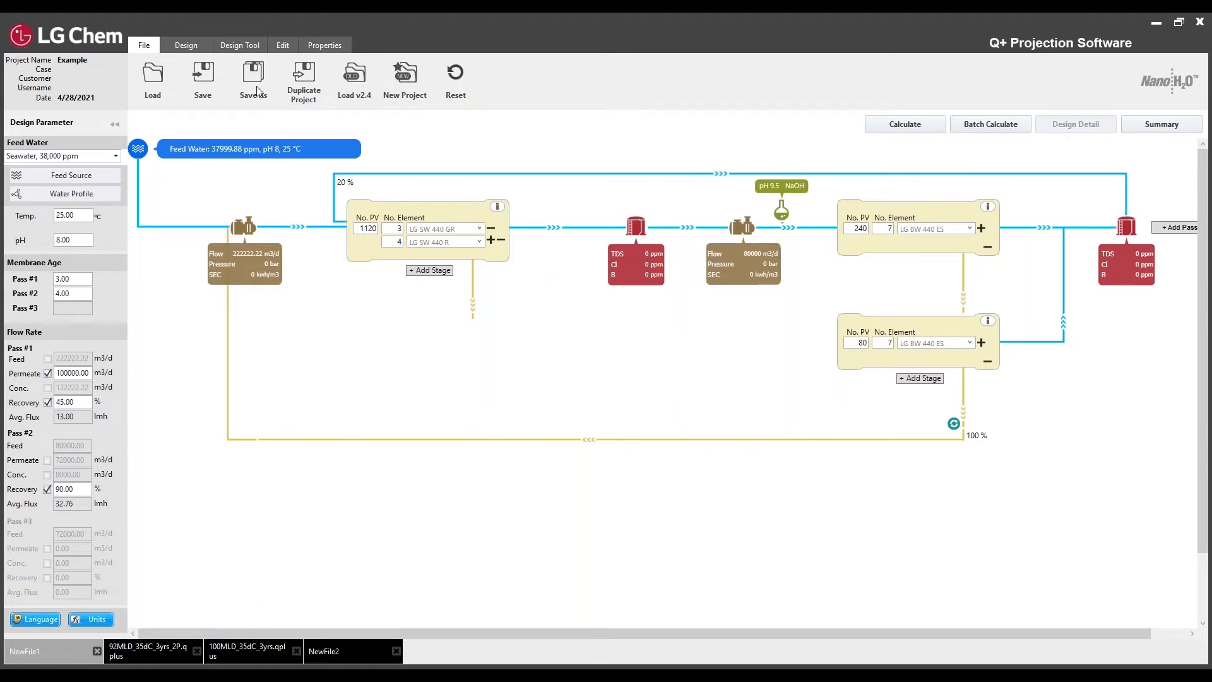
pyautogui.click(247, 45)
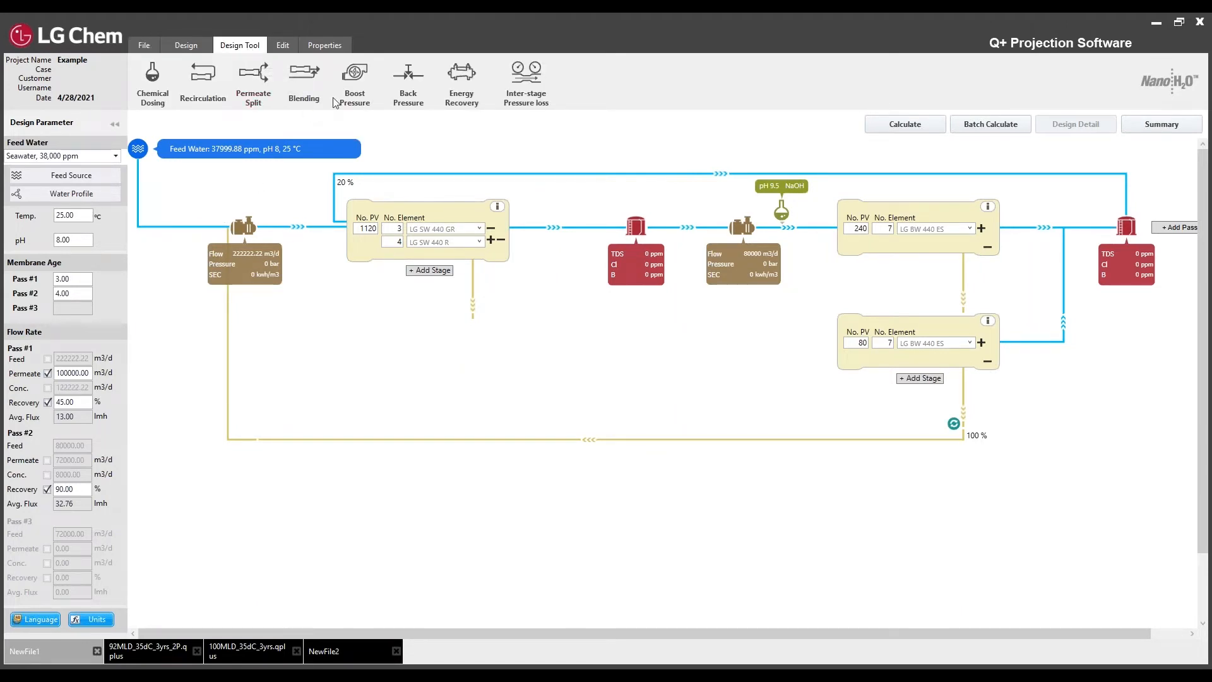
pyautogui.click(357, 75)
pyautogui.write('2')
# Apply a back pressure of 1.5 bar to the permeate of both second-pass stages
pyautogui.click(409, 79)
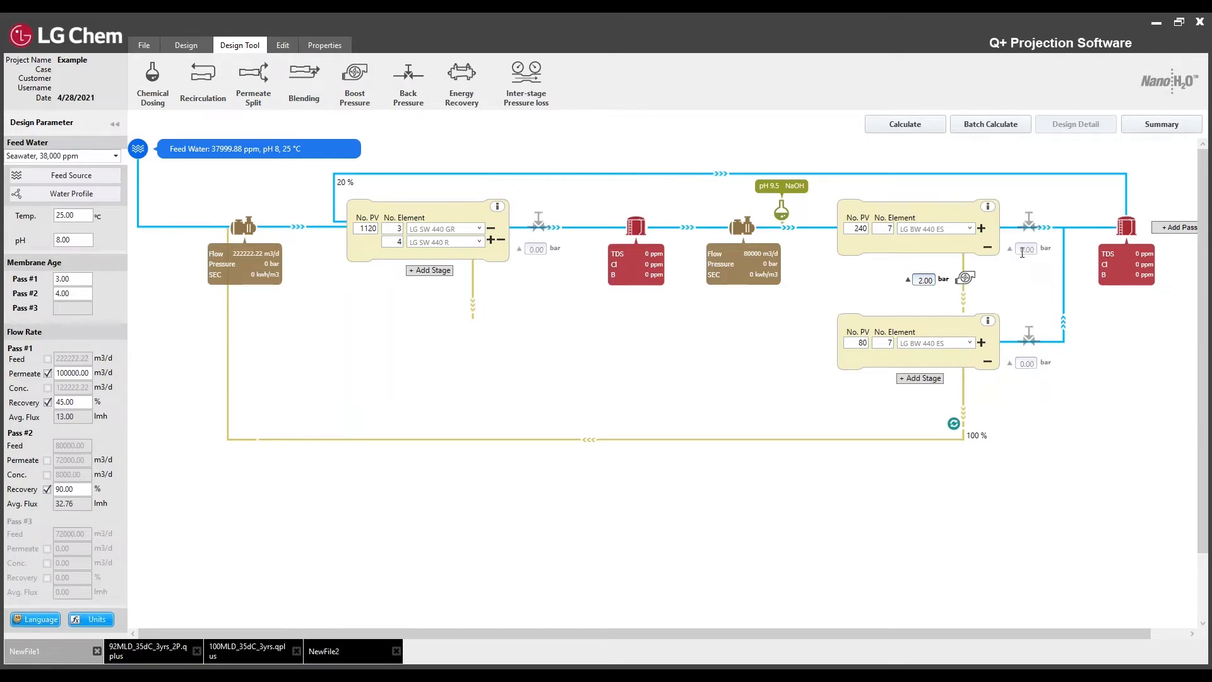
pyautogui.write('1.5')
pyautogui.click(1012, 252)
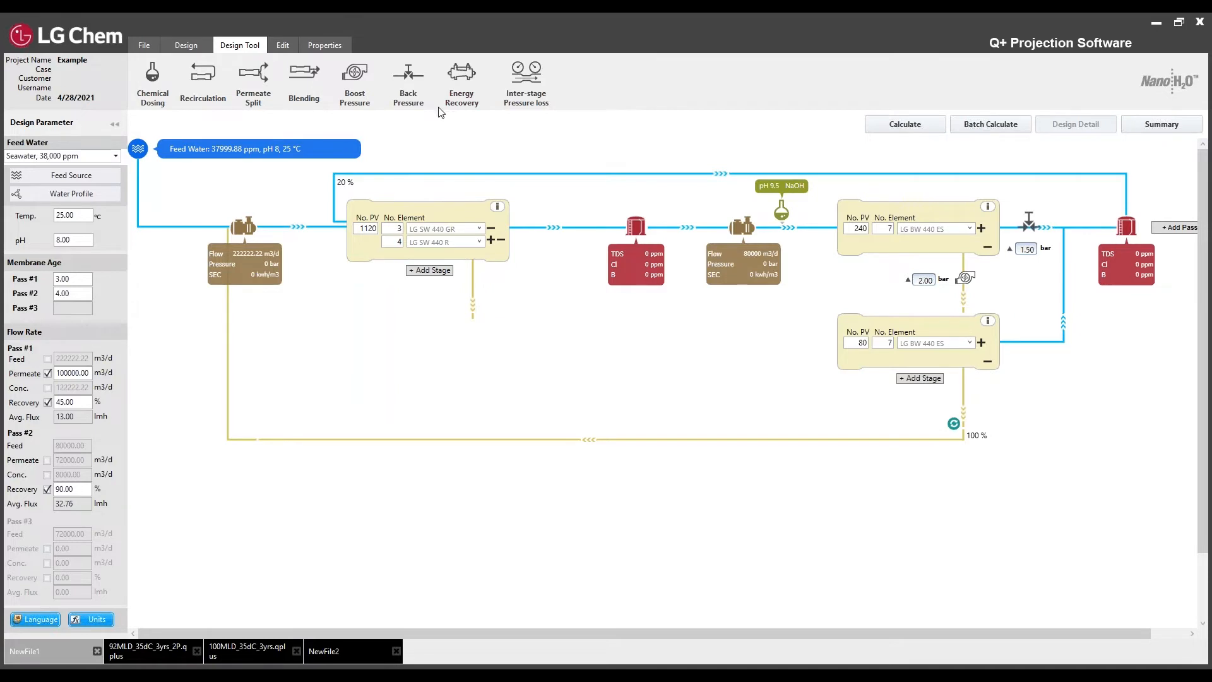
pyautogui.click(409, 74)
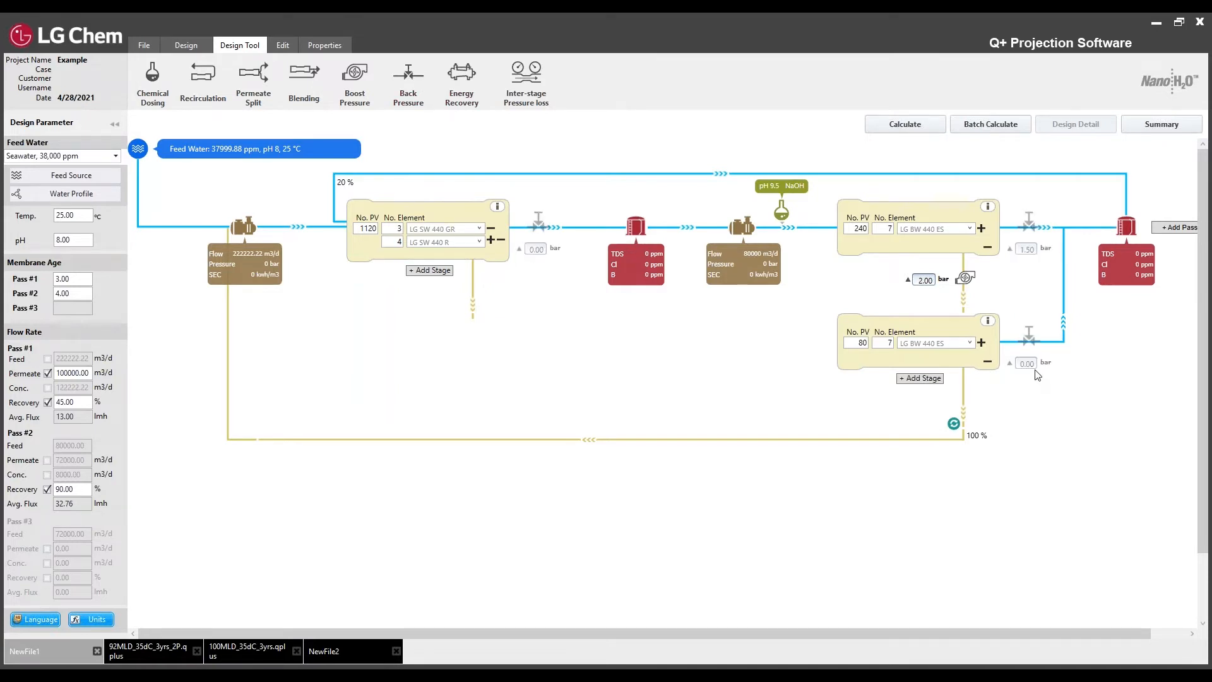
pyautogui.write('1.5')
pyautogui.press('Return')
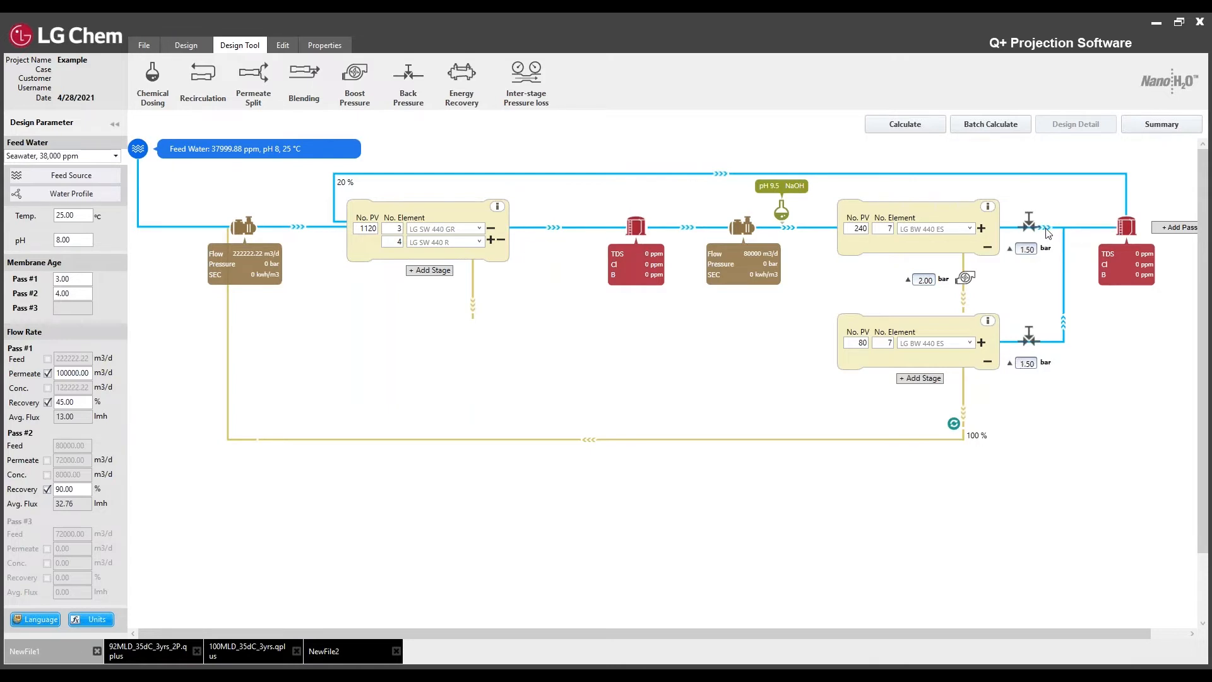
pyautogui.click(463, 74)
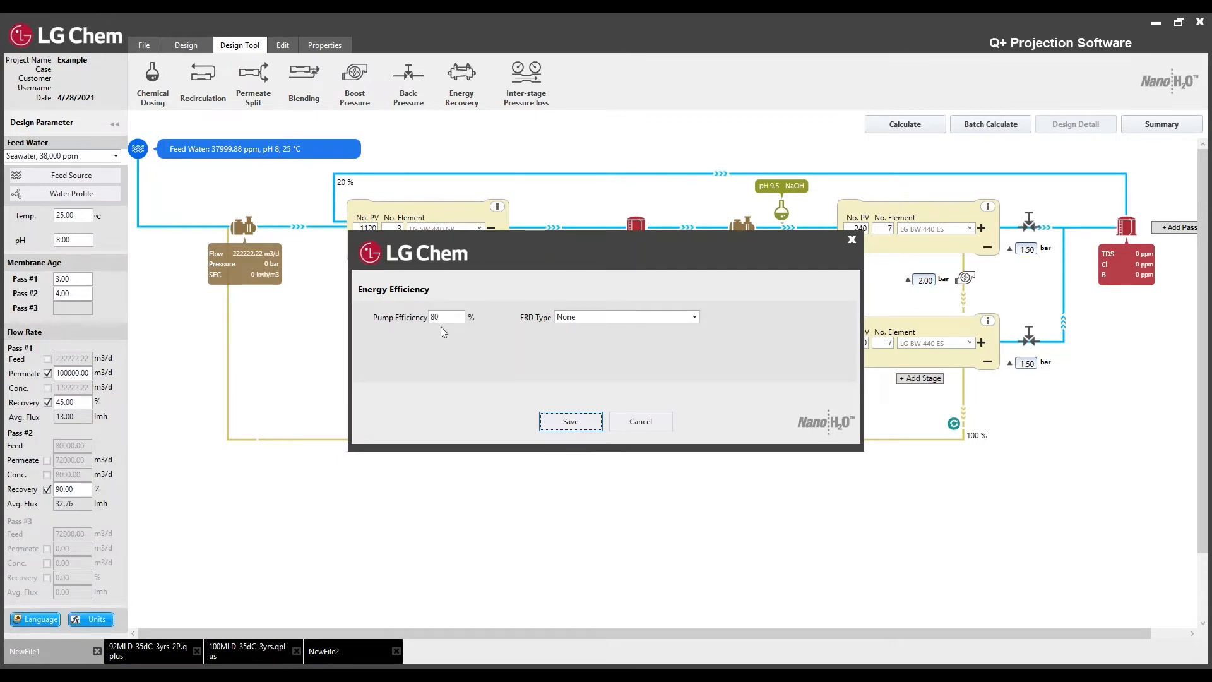
pyautogui.click(574, 319)
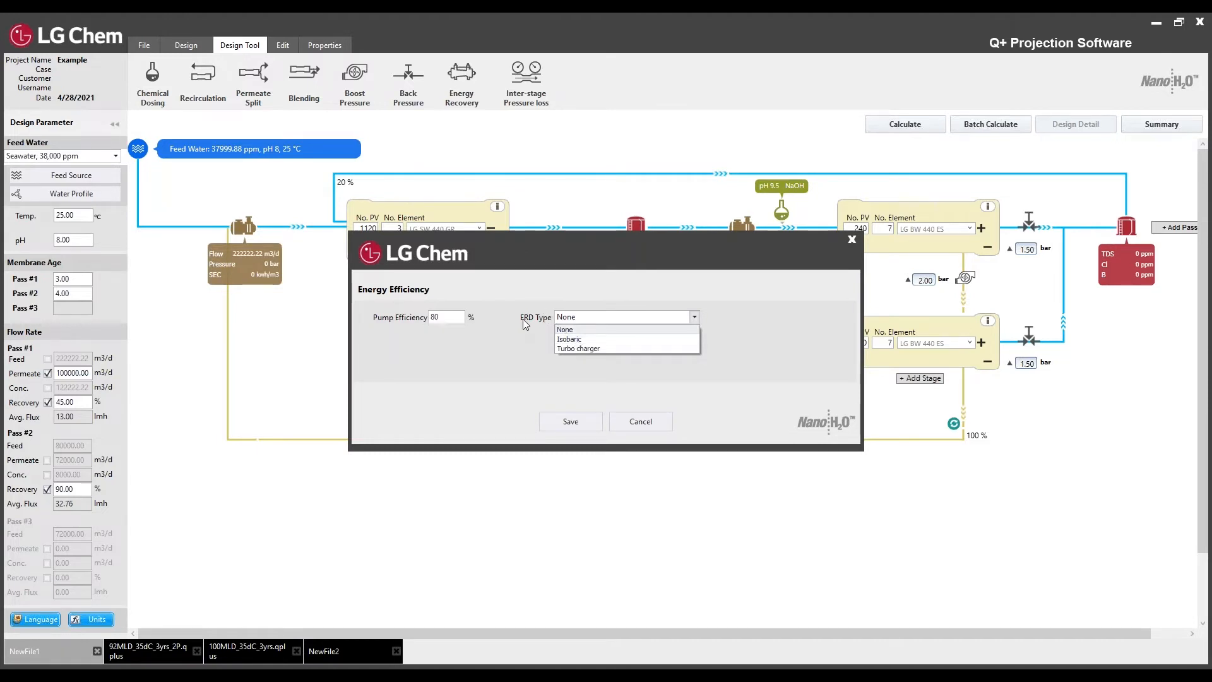
pyautogui.click(578, 342)
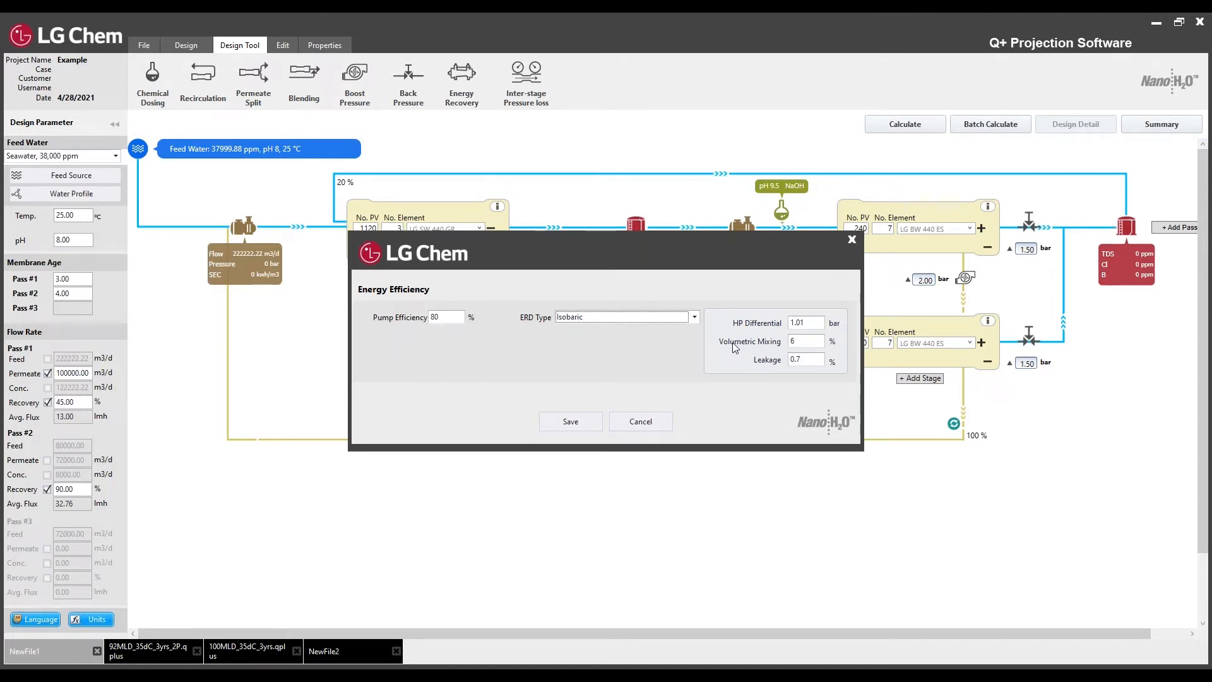
pyautogui.click(851, 238)
# Set the energy recovery device type to Isobaric and save it to the design
pyautogui.click(442, 84)
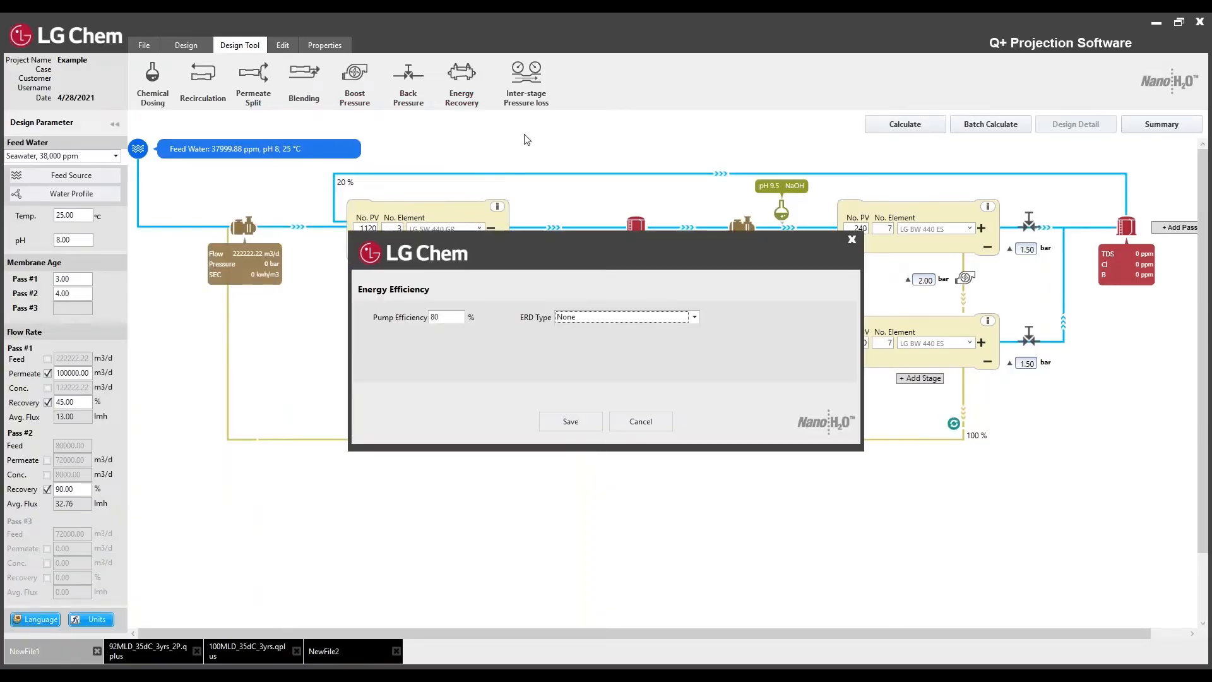
pyautogui.click(622, 317)
pyautogui.click(593, 340)
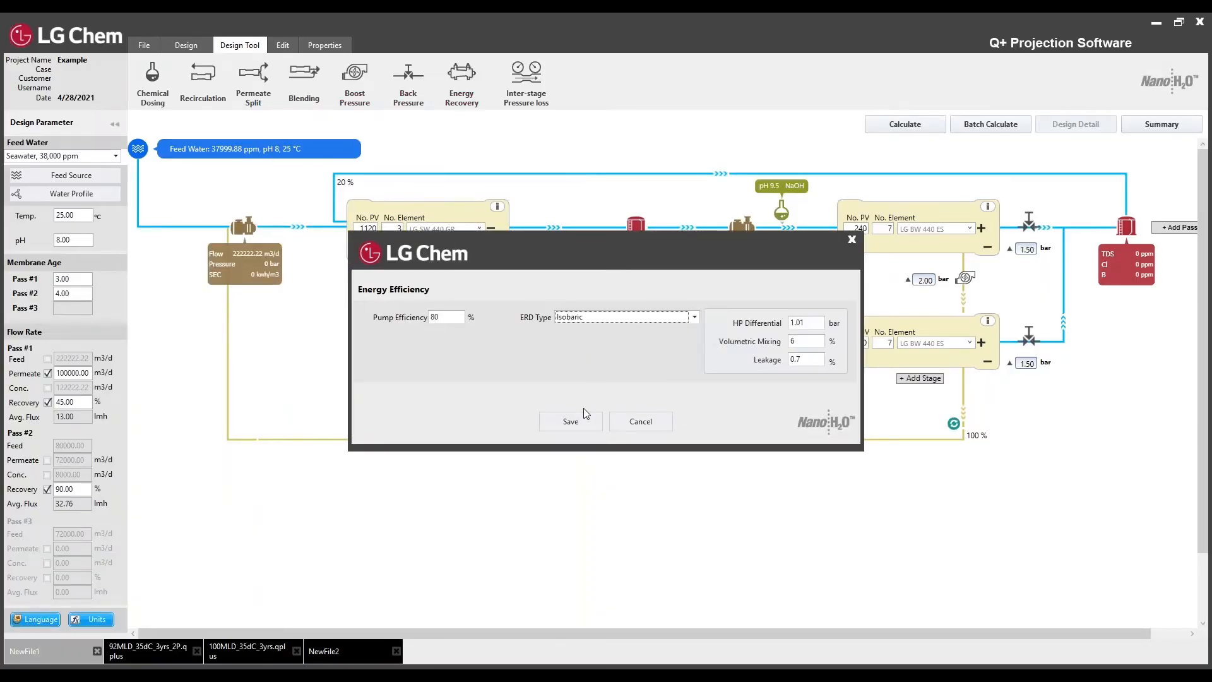
pyautogui.click(575, 415)
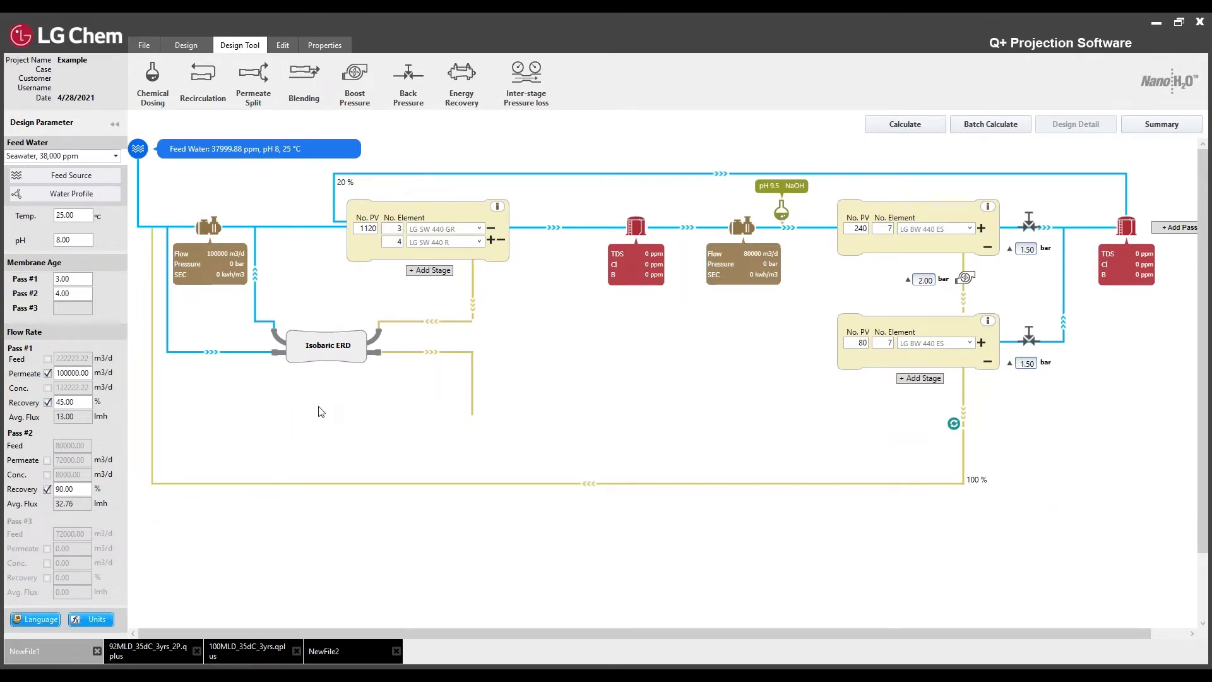
# Save the existing inter-stage pressure loss settings and calculate the two-pass design
pyautogui.click(531, 76)
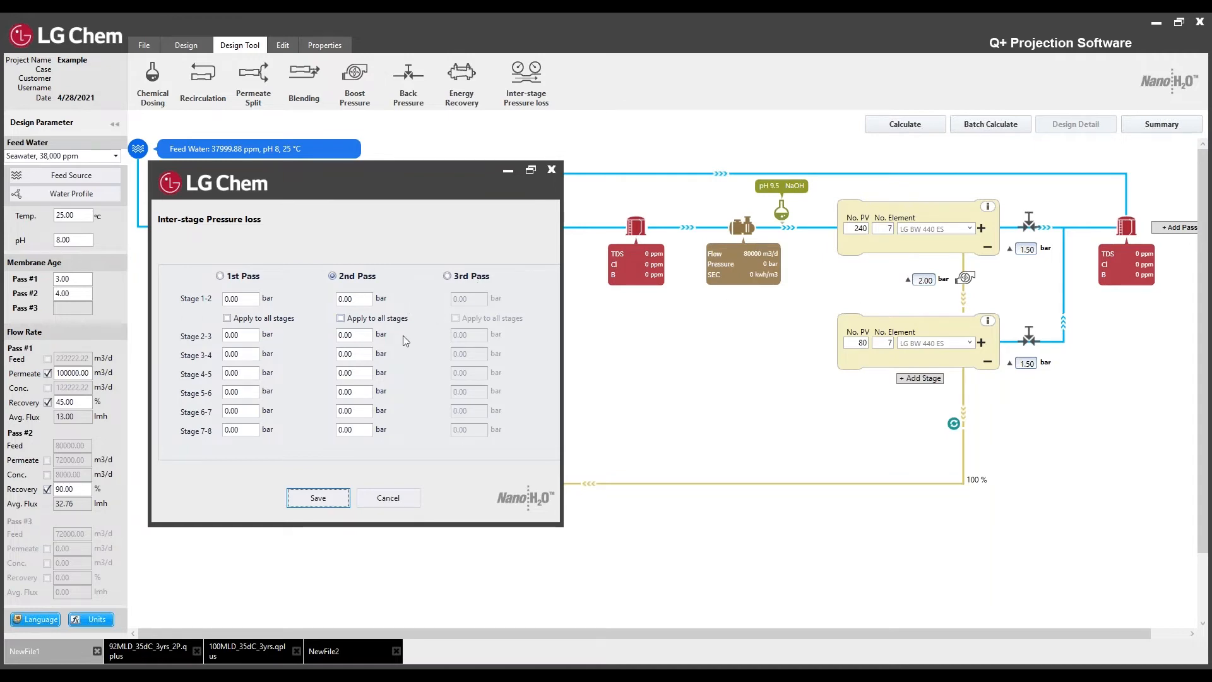
pyautogui.click(334, 496)
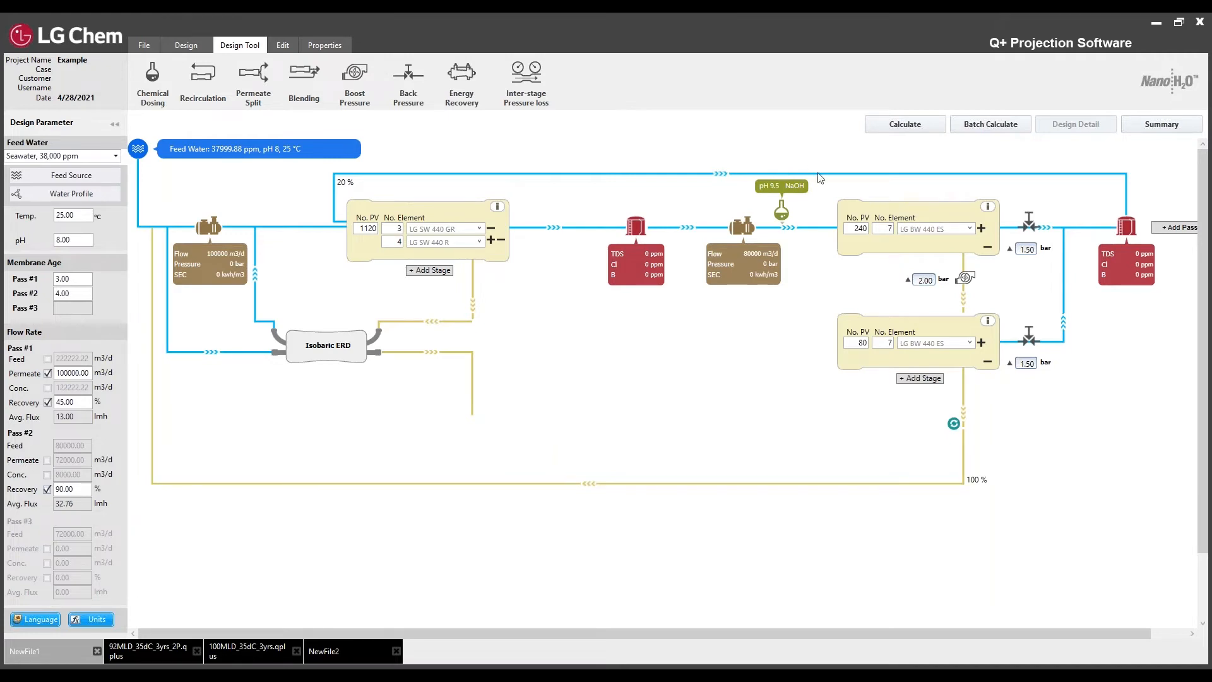
pyautogui.click(897, 126)
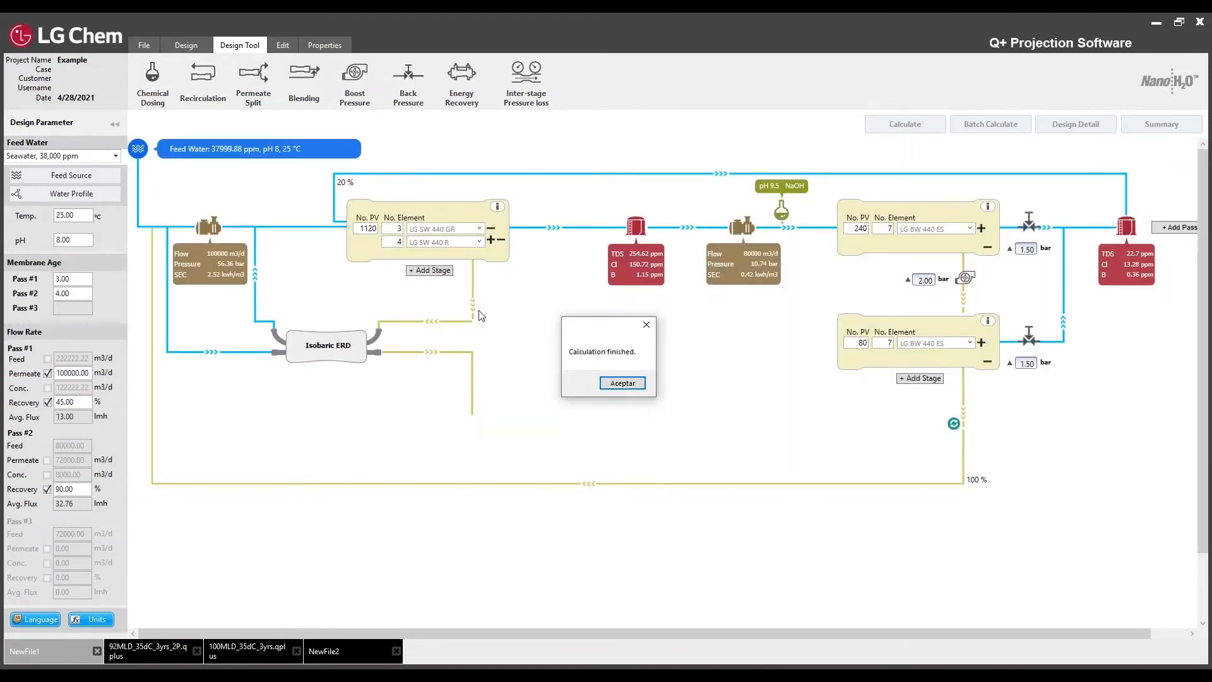
pyautogui.click(623, 383)
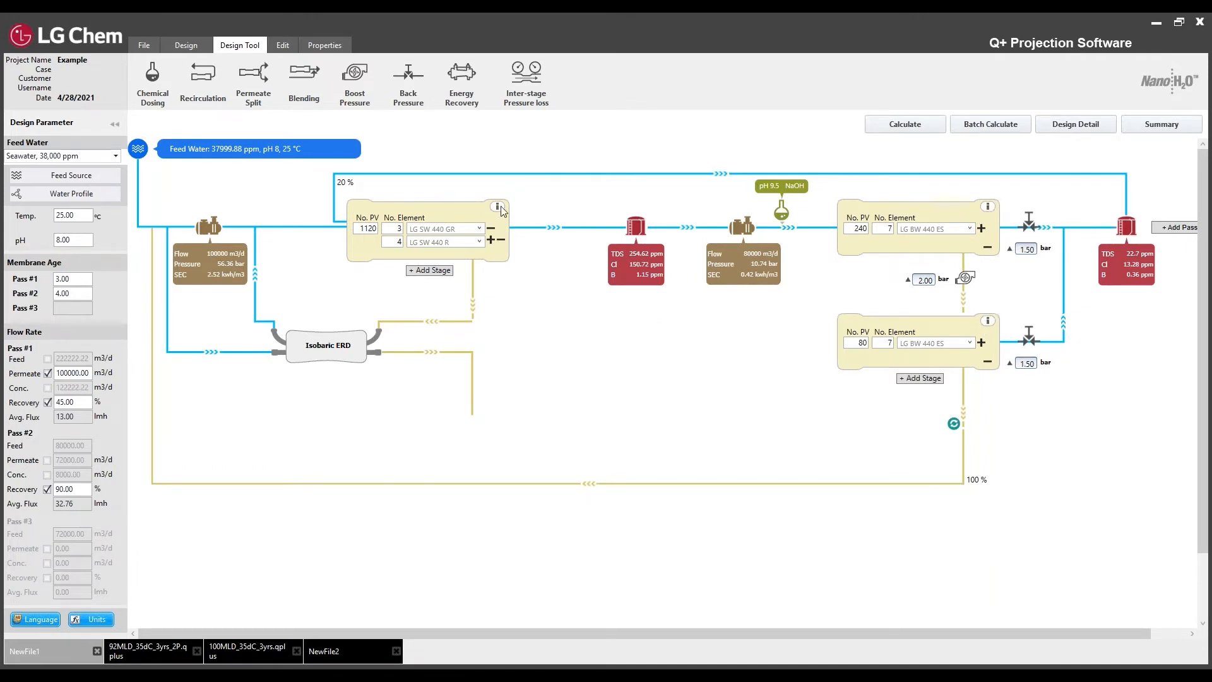
# Examine the element-by-element results for Pass 2, Stage 1, and close the details
pyautogui.click(988, 207)
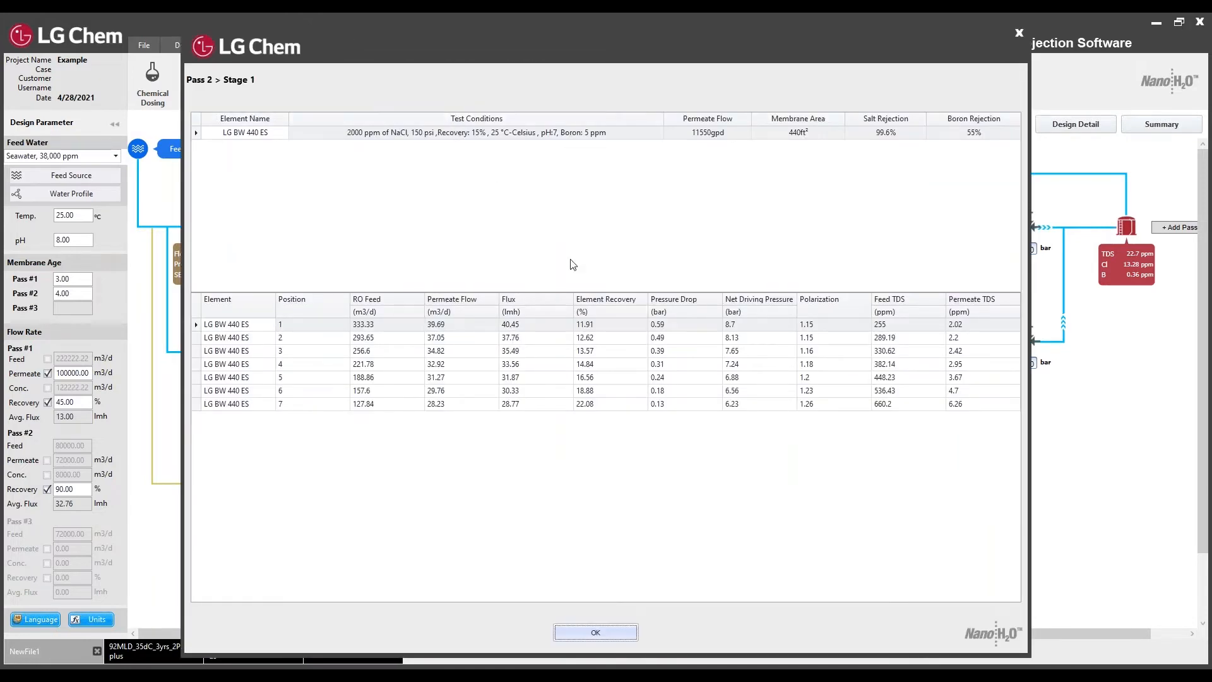
pyautogui.moveTo(993, 32); pyautogui.dragTo(783, 36)
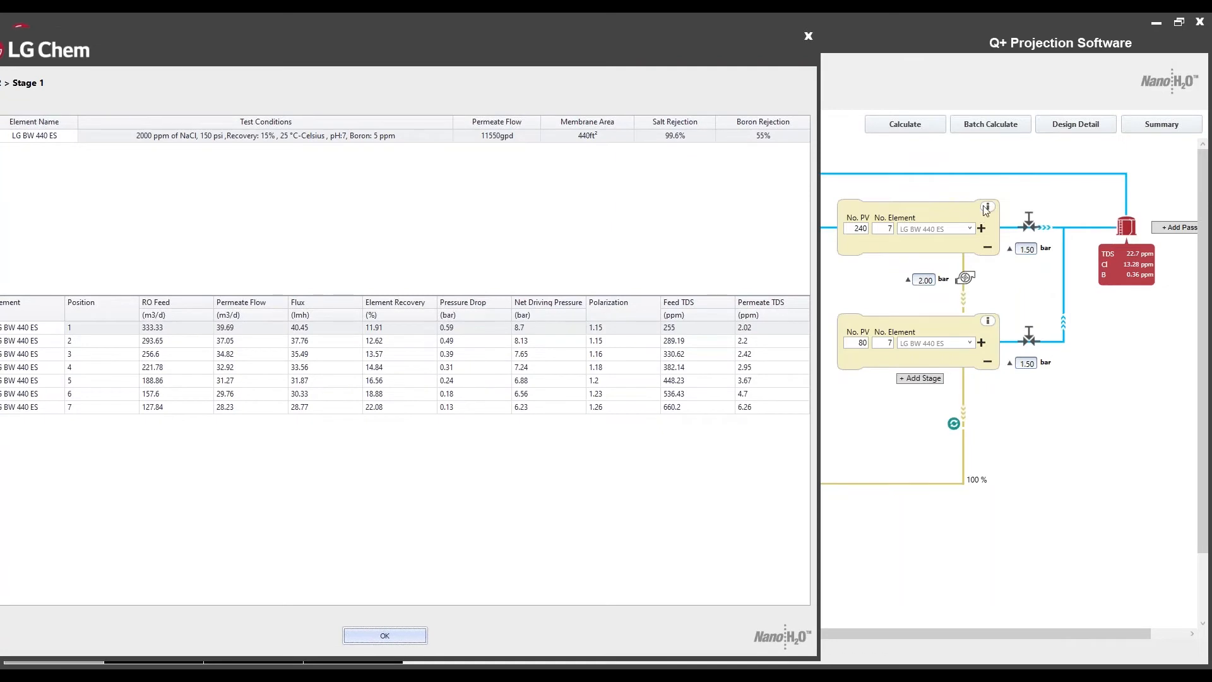
pyautogui.moveTo(682, 52); pyautogui.dragTo(765, 39)
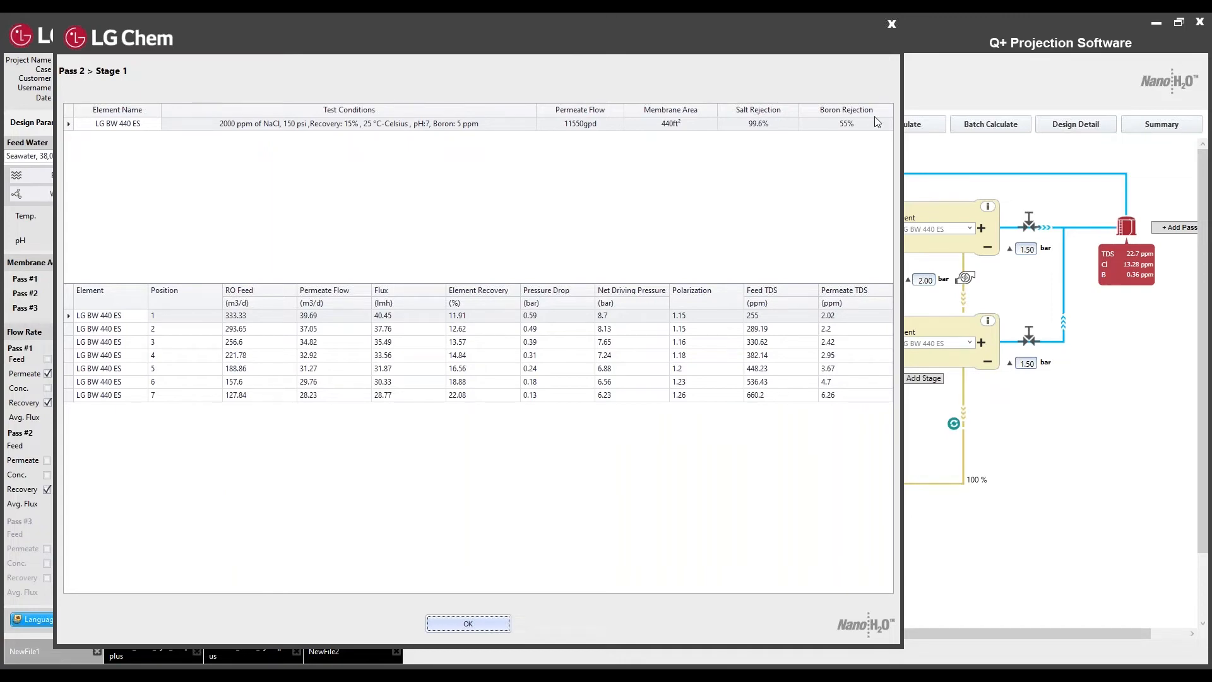
pyautogui.click(891, 23)
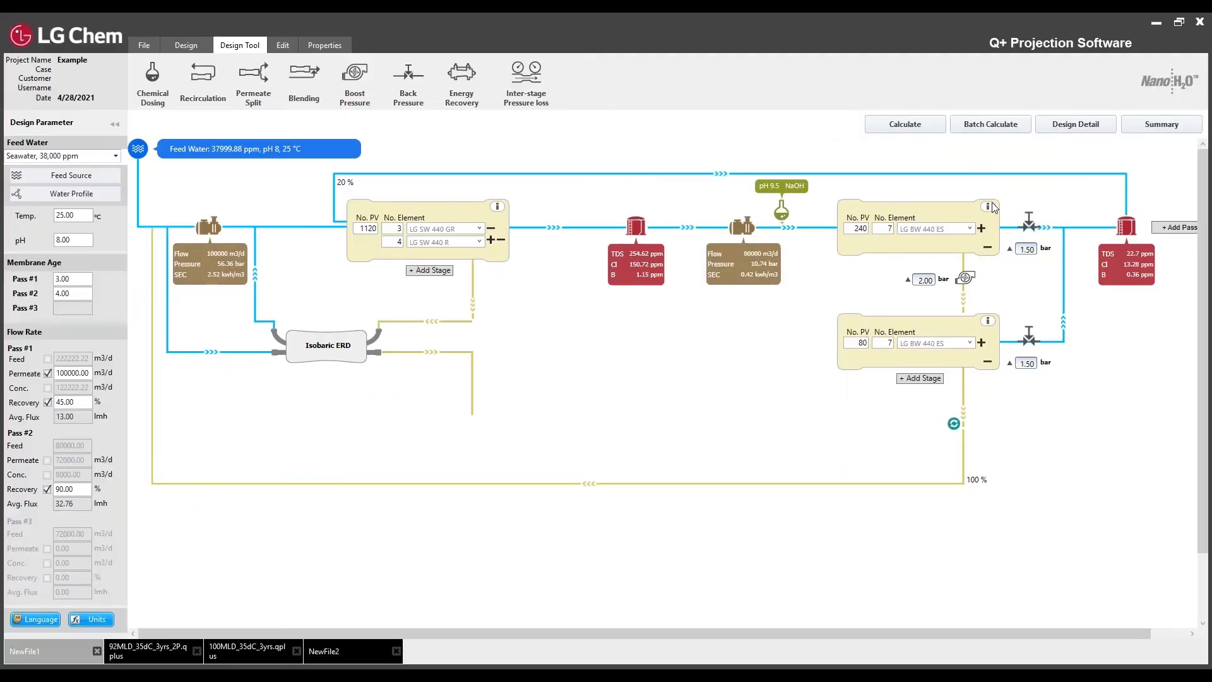
# Recalculate the design with 200 pressure vessels in the second pass's first stage and open that stage's element details
pyautogui.doubleClick(856, 228)
pyautogui.write('200')
pyautogui.click(908, 121)
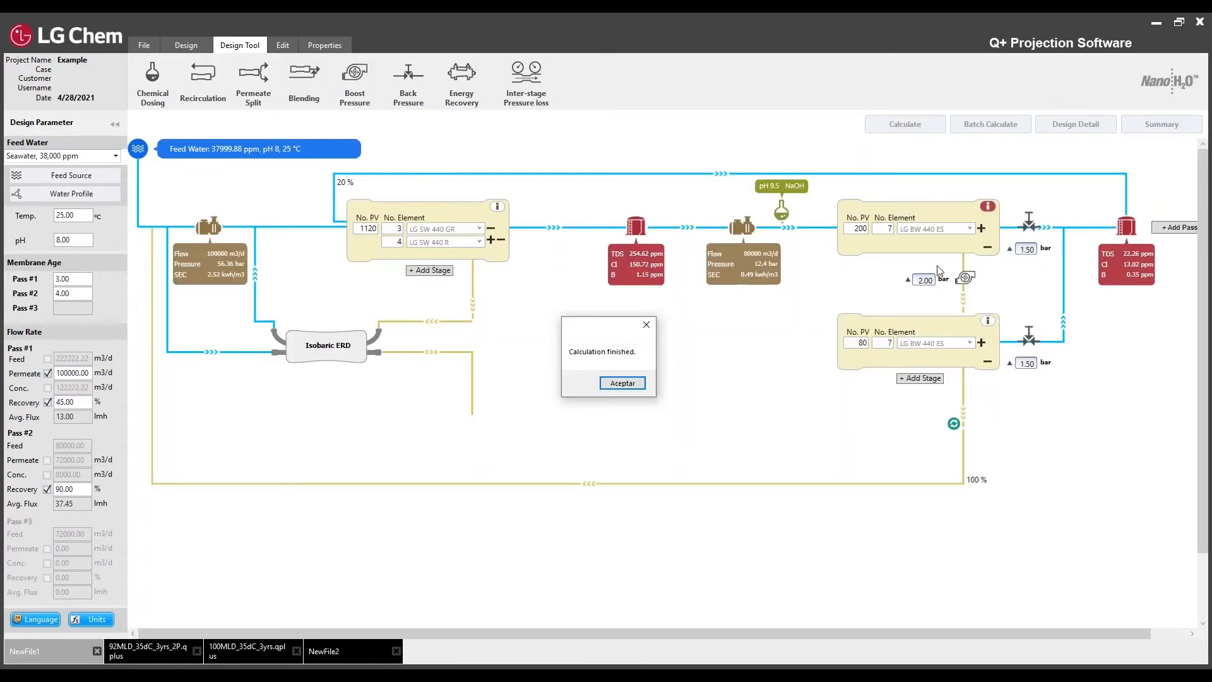
pyautogui.click(631, 383)
pyautogui.click(988, 206)
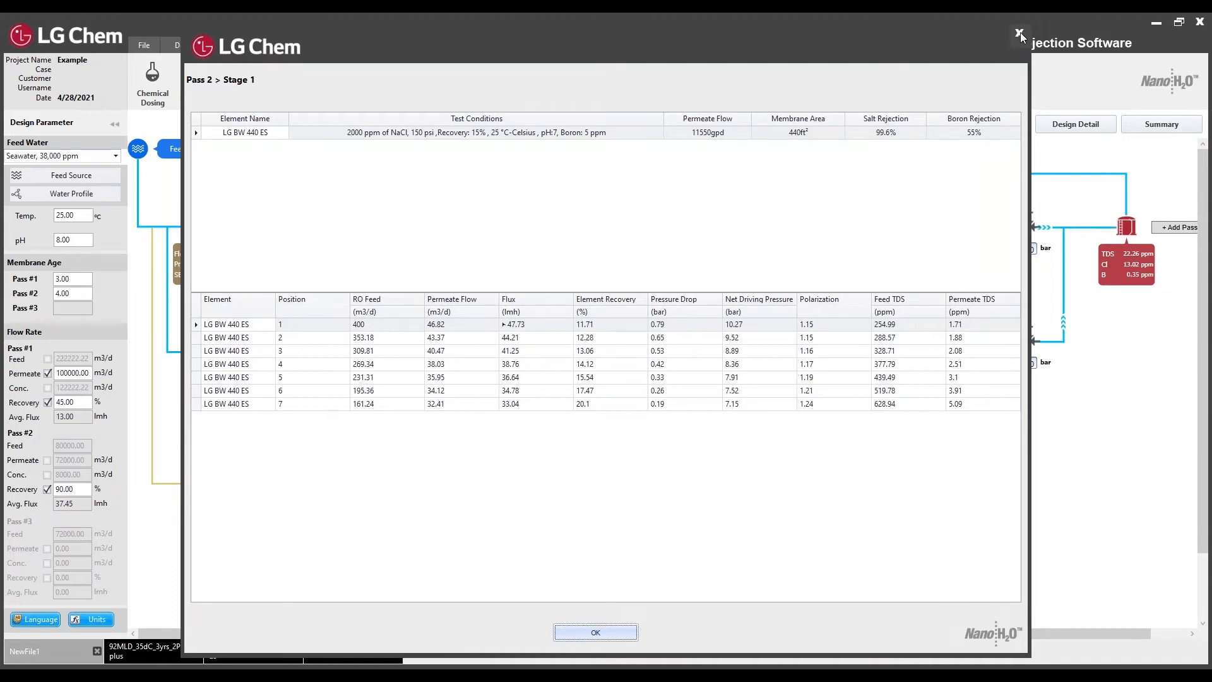
# Close the element details and recalculate the design with 240 pressure vessels in the second pass's first stage
pyautogui.click(1020, 33)
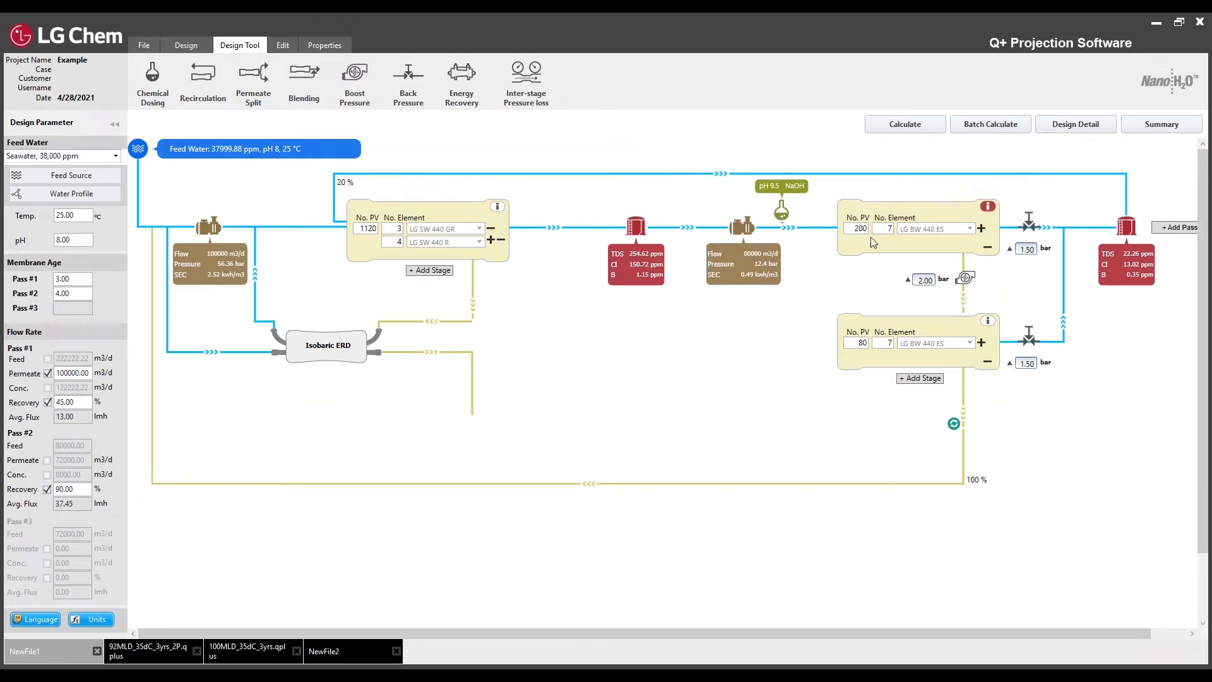
pyautogui.doubleClick(855, 228)
pyautogui.write('2400')
pyautogui.click(930, 129)
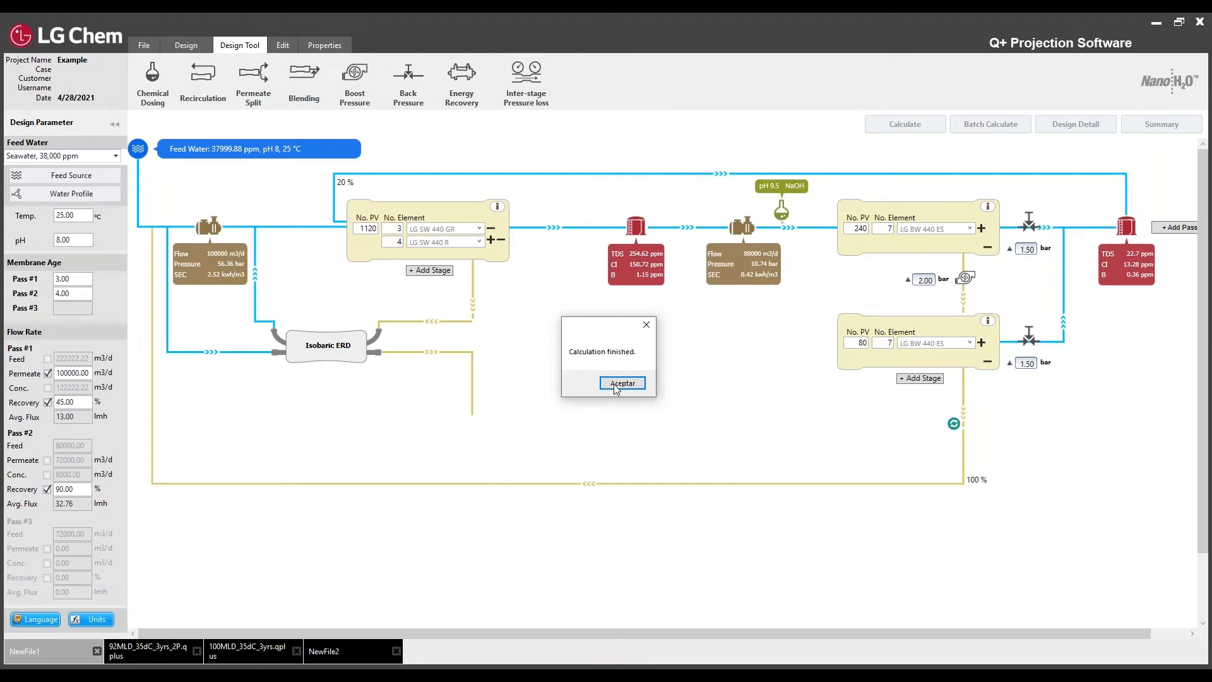
pyautogui.click(617, 387)
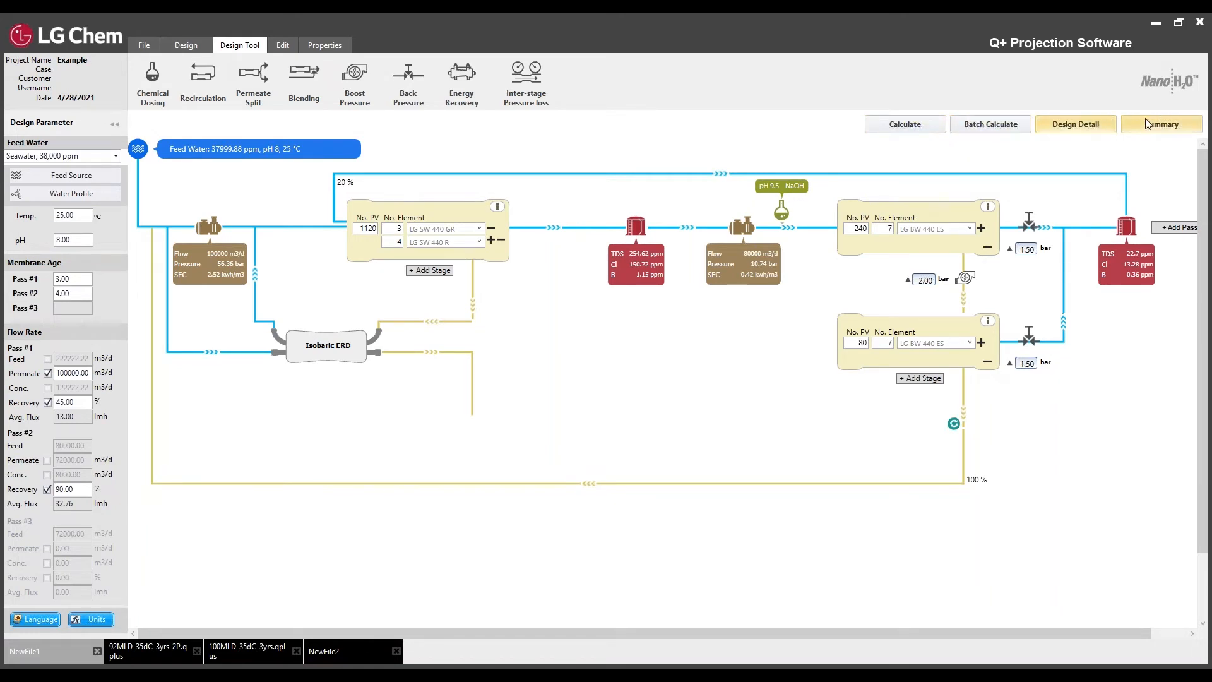
# Open the detailed design report for the Example project and maximize its window
pyautogui.click(1081, 126)
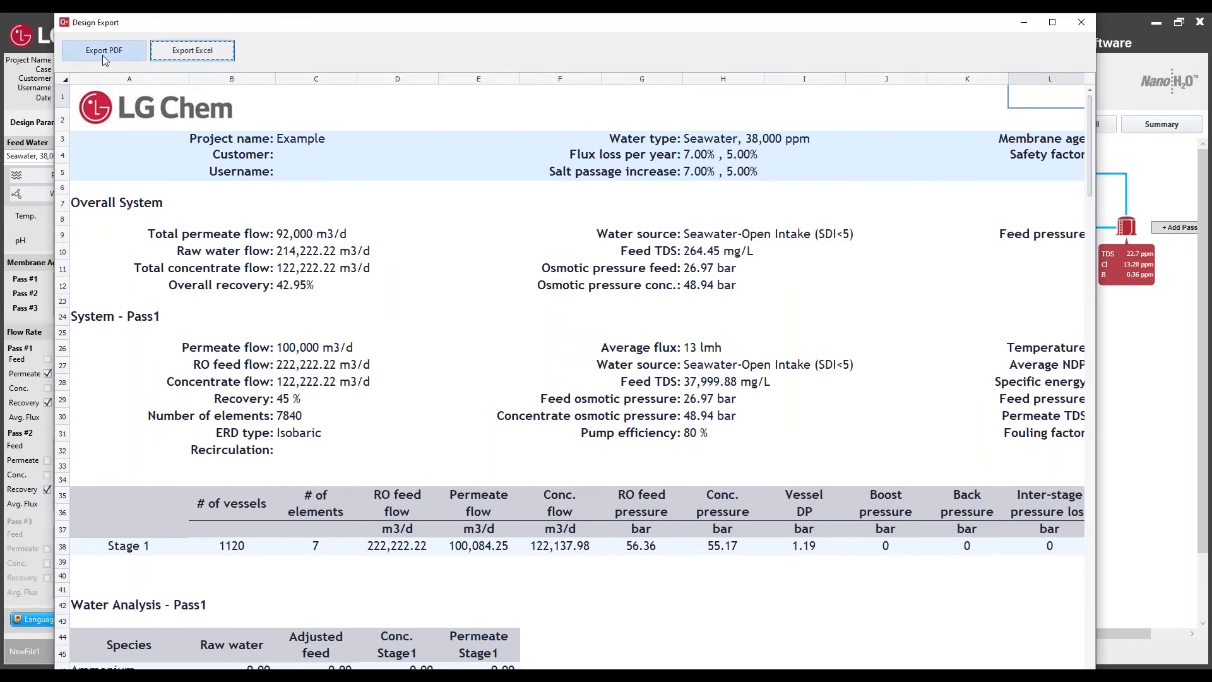
pyautogui.click(185, 53)
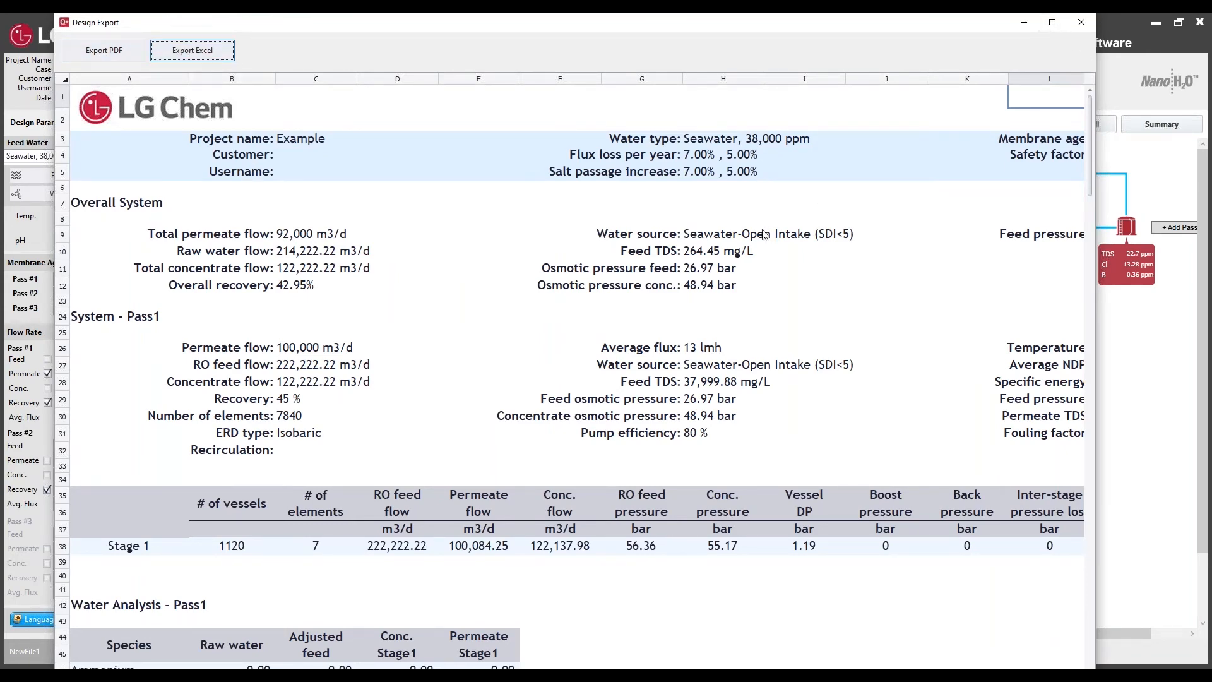
pyautogui.scroll(-8, 757, 227)
pyautogui.scroll(8, 738, 216)
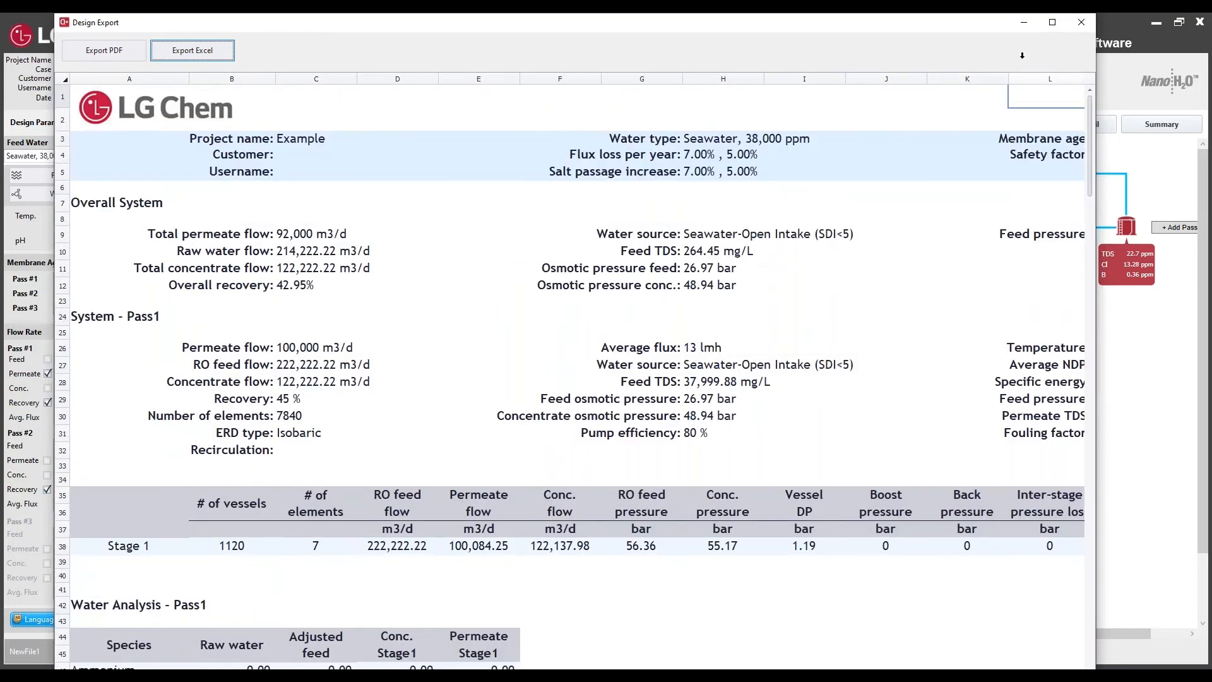
pyautogui.click(1053, 22)
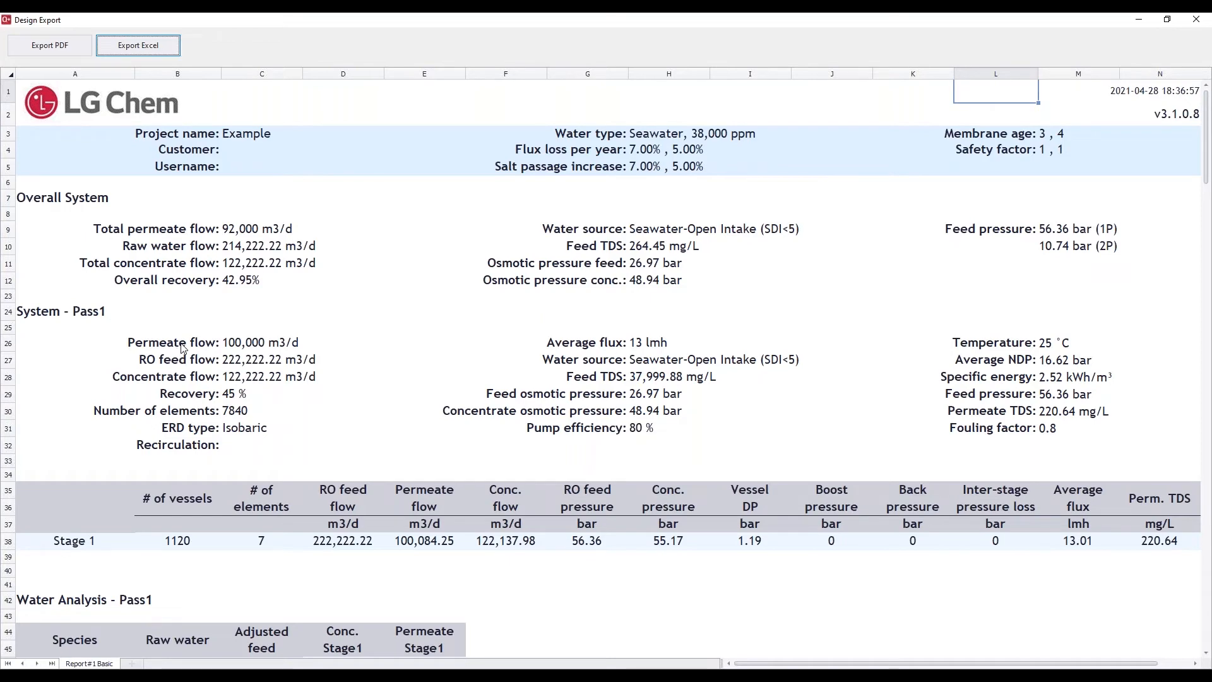
# Examine Pass 1's water analysis, split permeate analysis and within-vessel results in the report
pyautogui.scroll(-4, 180, 347)
pyautogui.scroll(-5, 183, 347)
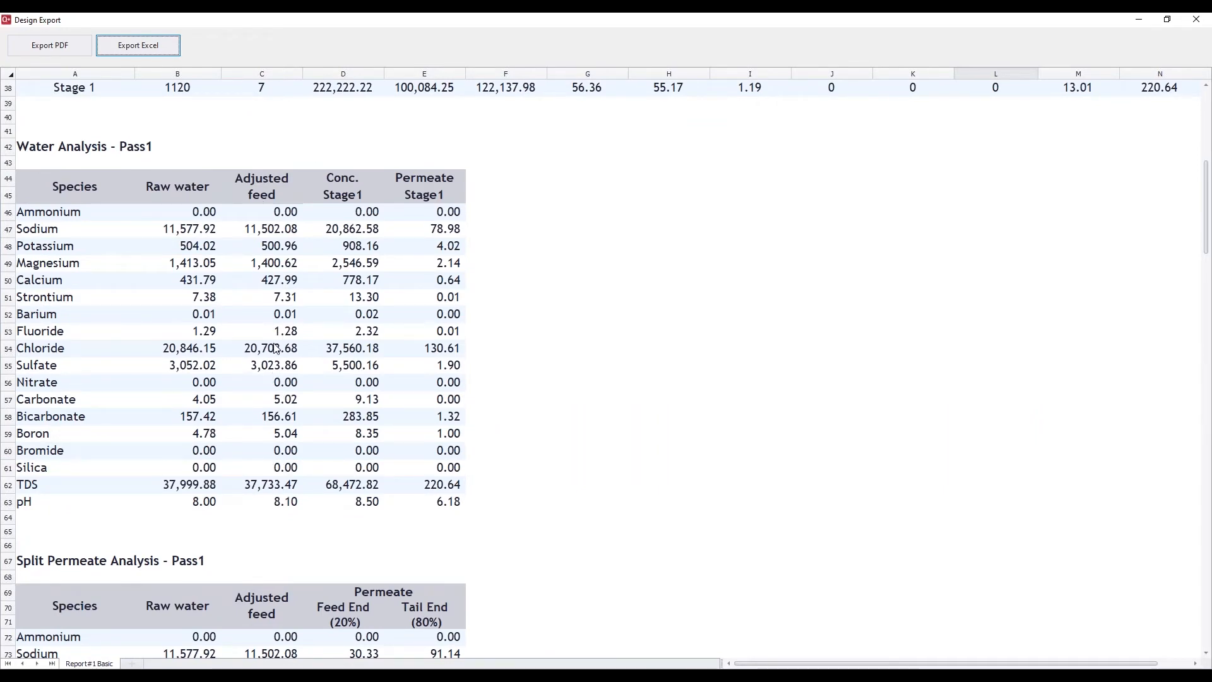
pyautogui.scroll(-7, 276, 347)
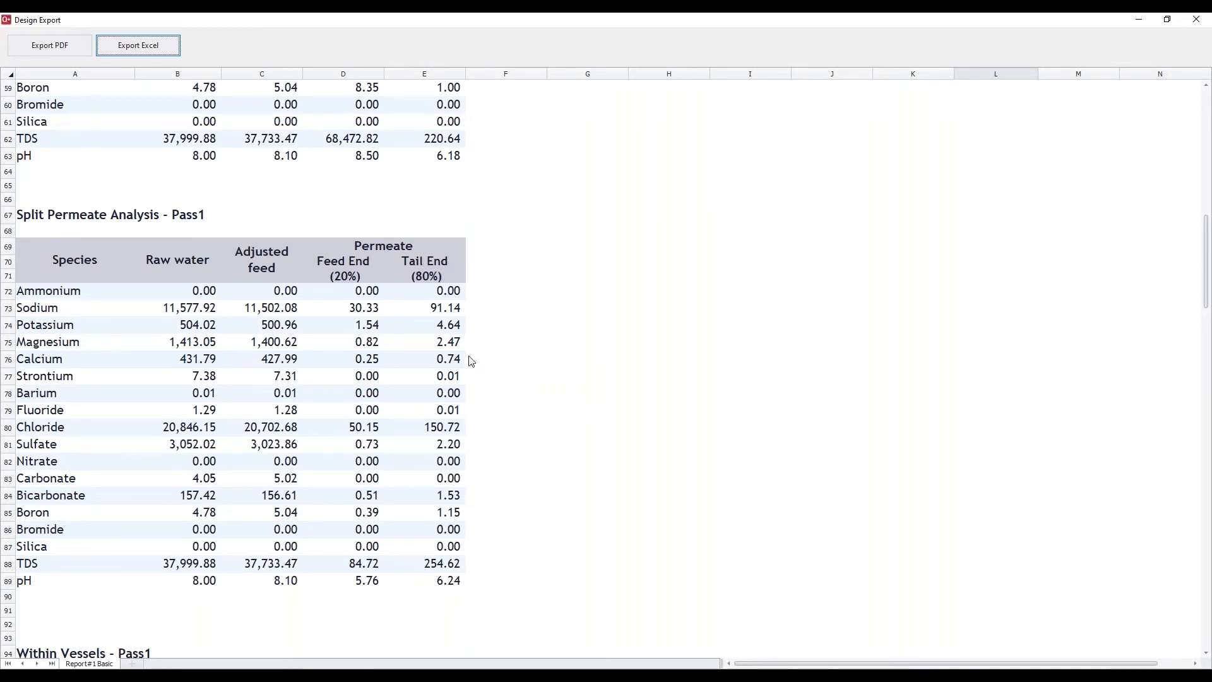
pyautogui.click(359, 568)
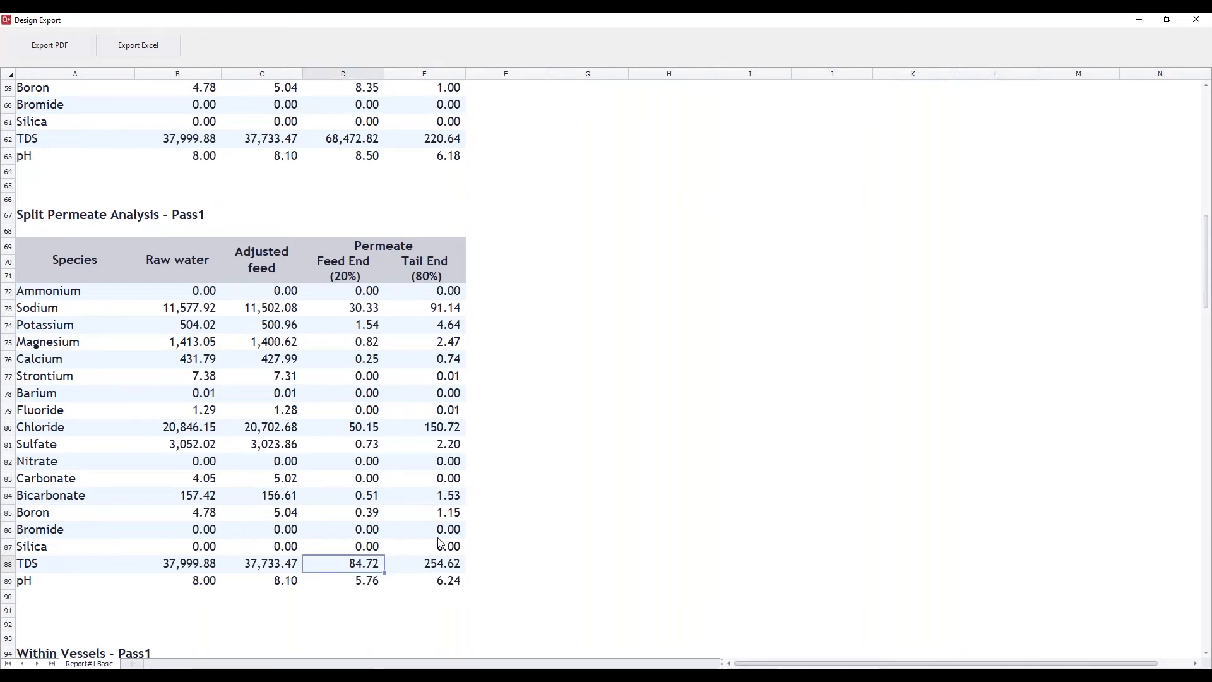
pyautogui.scroll(-2, 429, 505)
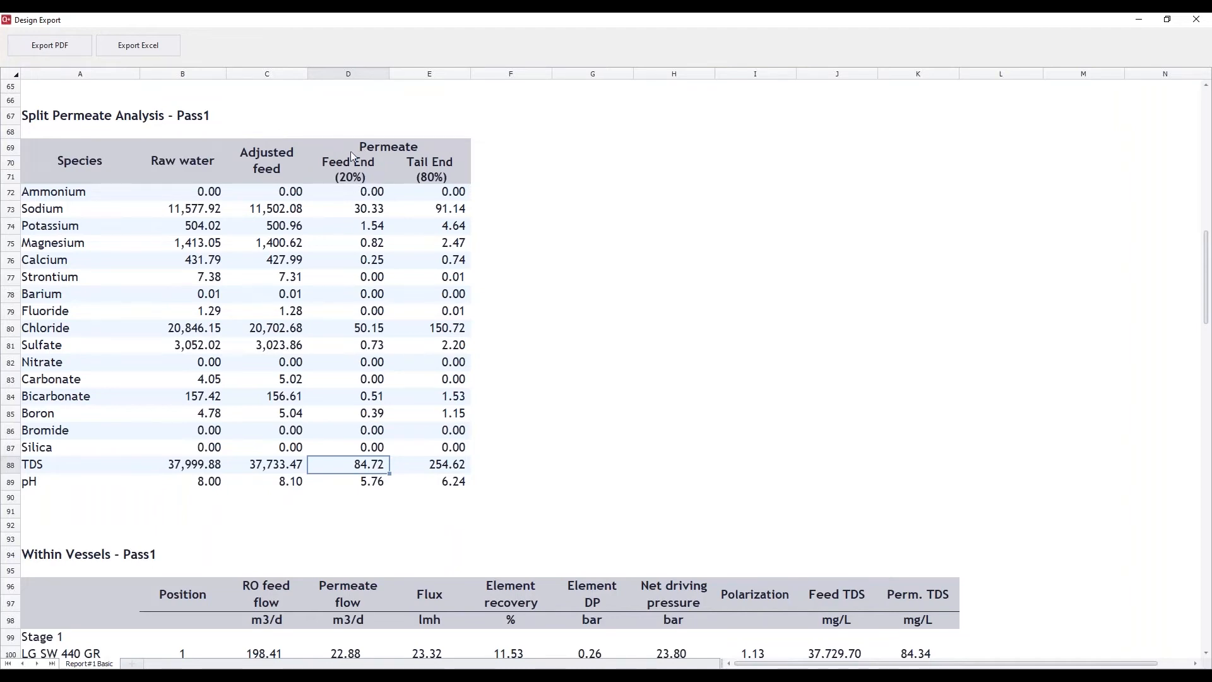
pyautogui.scroll(-5, 372, 410)
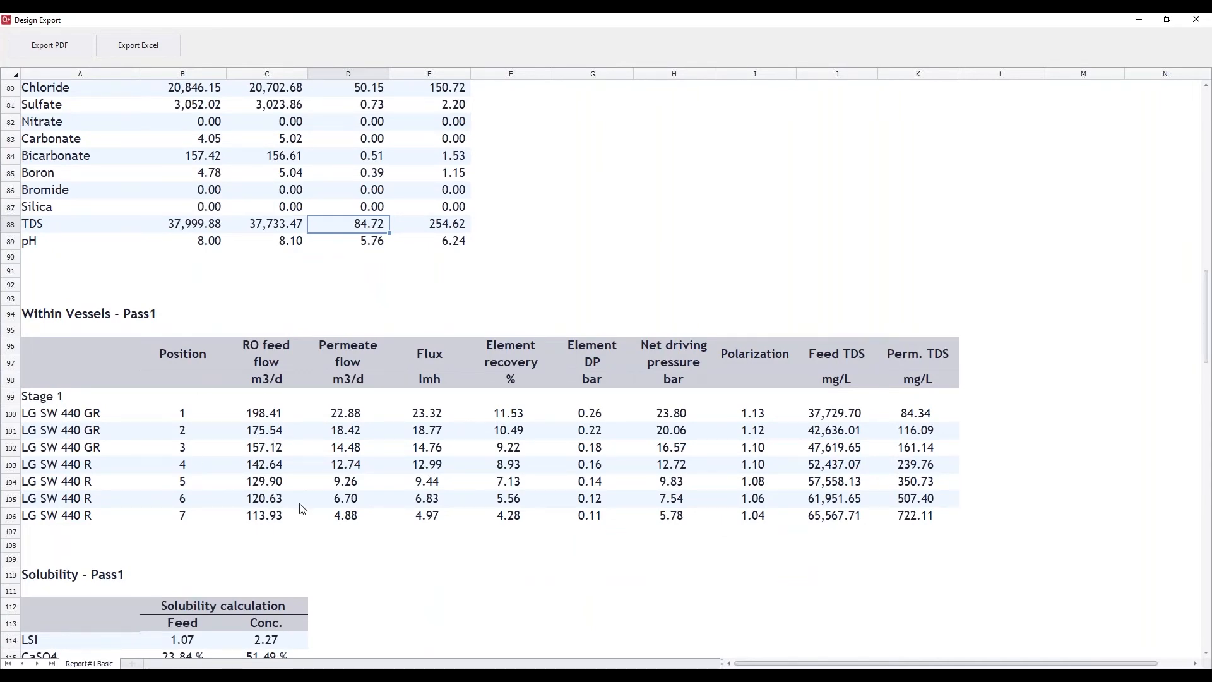
# Review Pass 1's solubility and warnings sections and the Pass 2 system and blended flow data
pyautogui.scroll(-10, 345, 436)
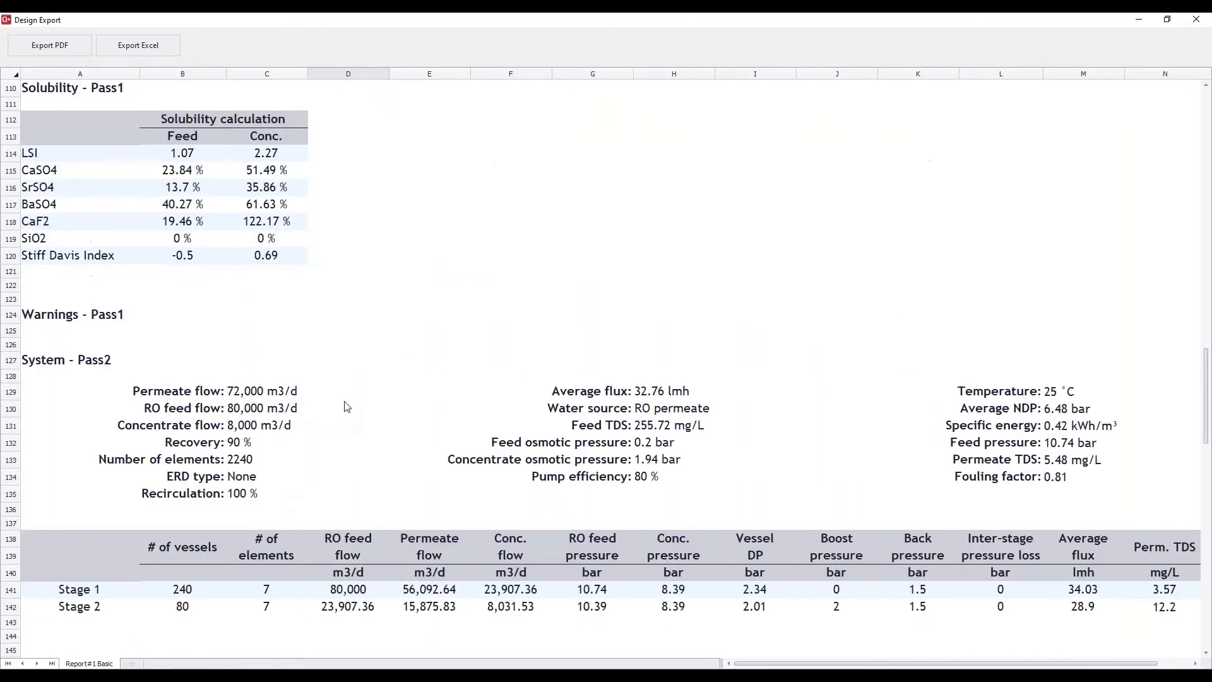
pyautogui.scroll(-5, 346, 401)
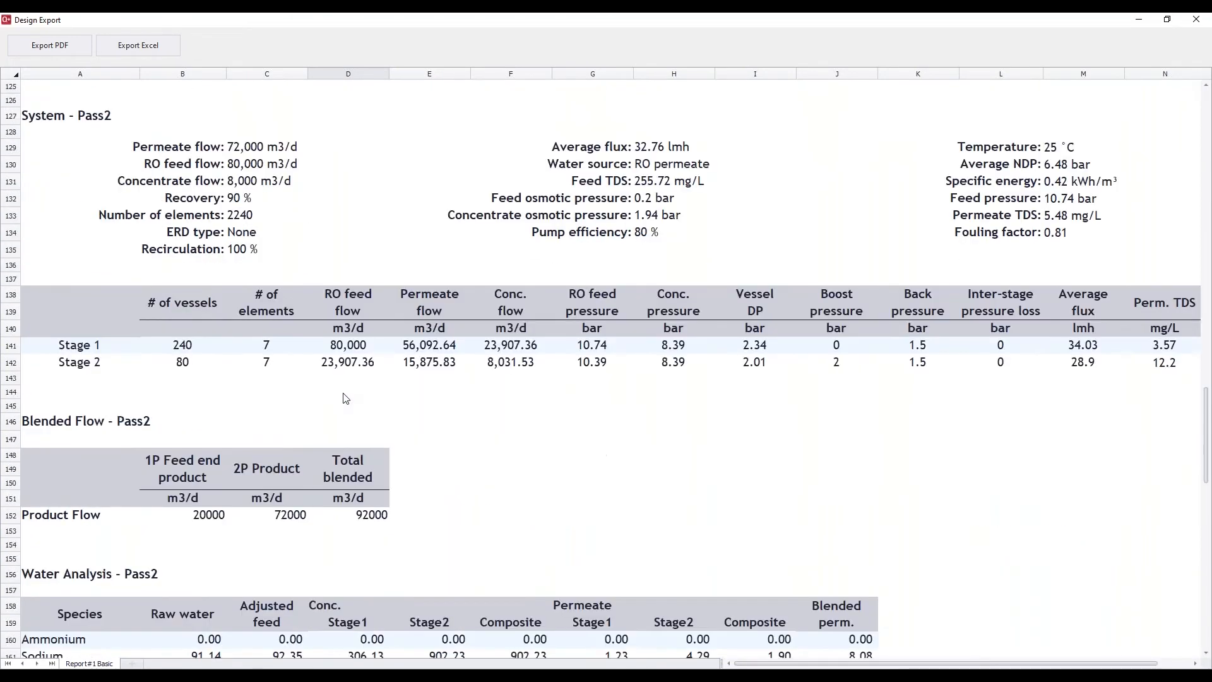
pyautogui.scroll(2, 345, 396)
pyautogui.scroll(-3, 341, 395)
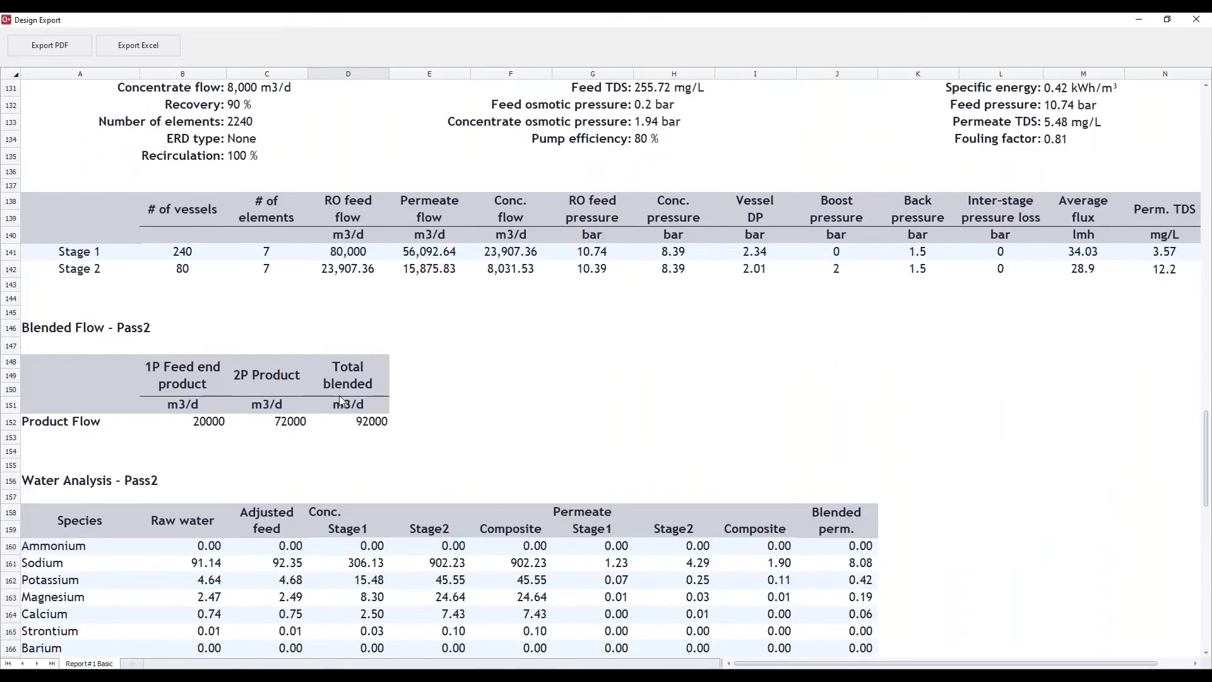
pyautogui.scroll(7, 339, 399)
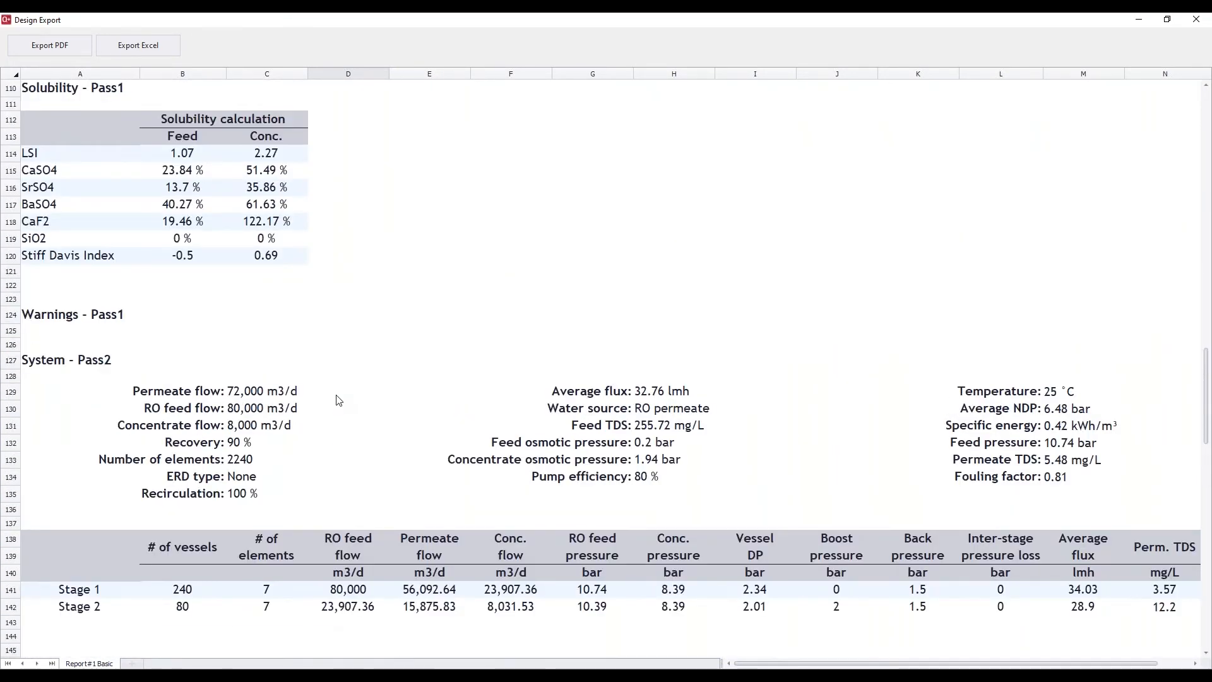
pyautogui.scroll(2, 339, 400)
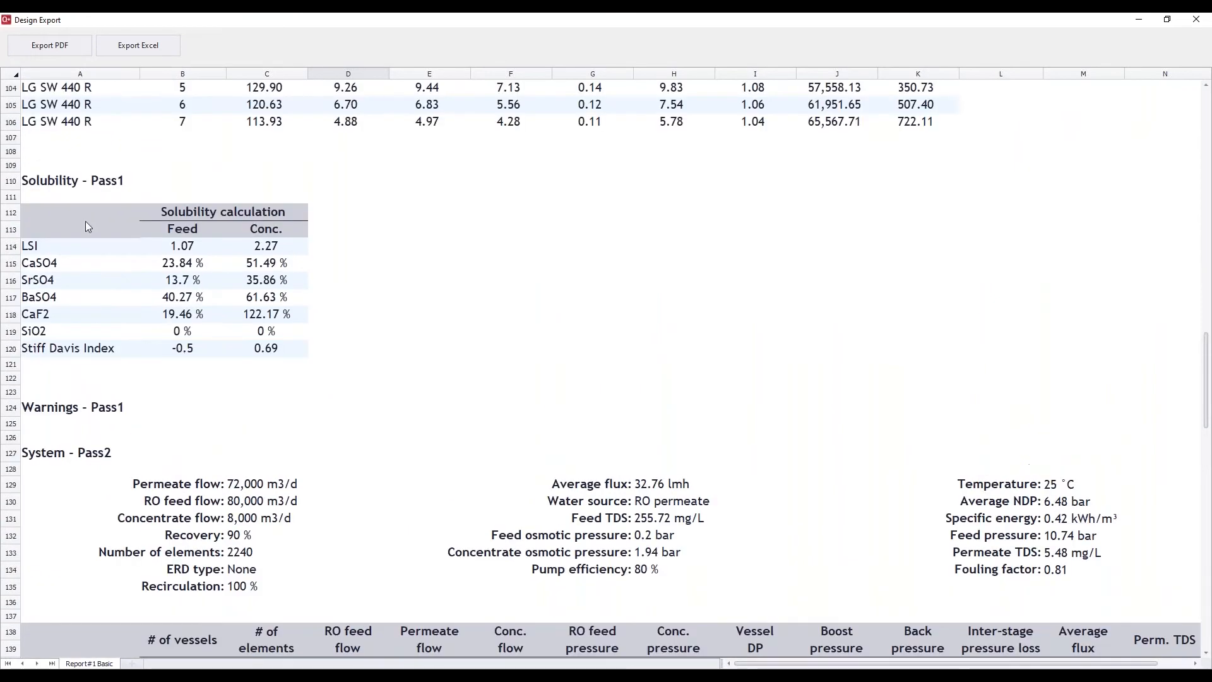
pyautogui.click(26, 411)
pyautogui.click(189, 424)
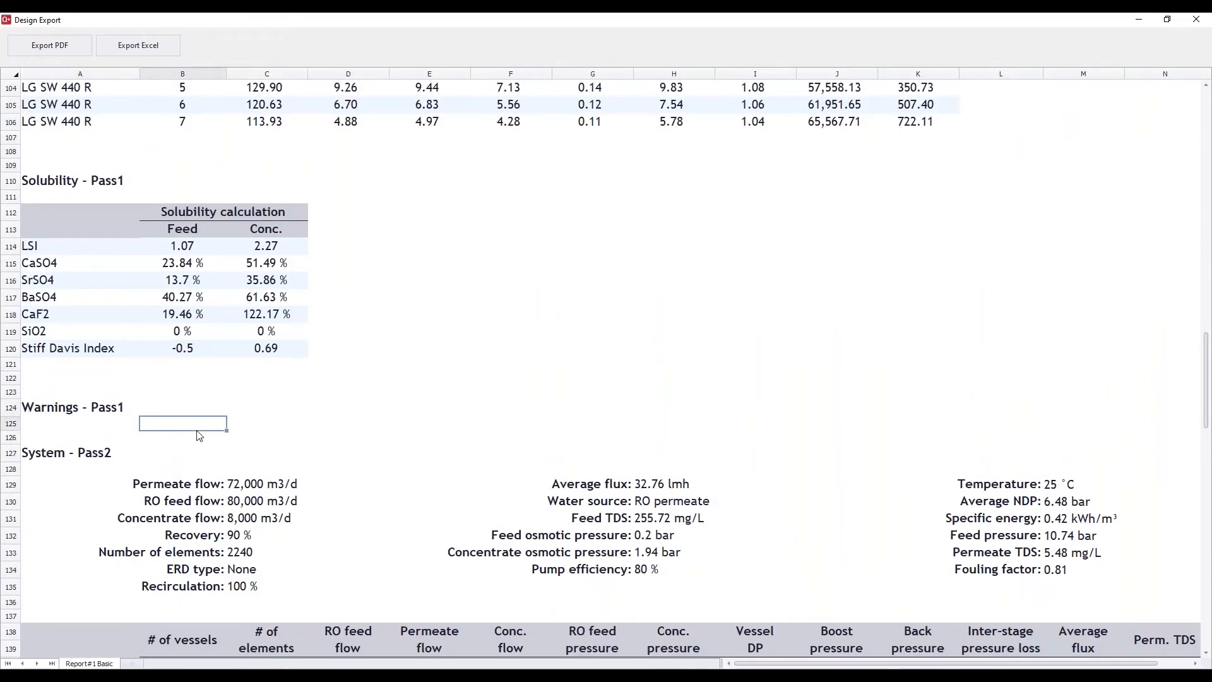
pyautogui.click(50, 410)
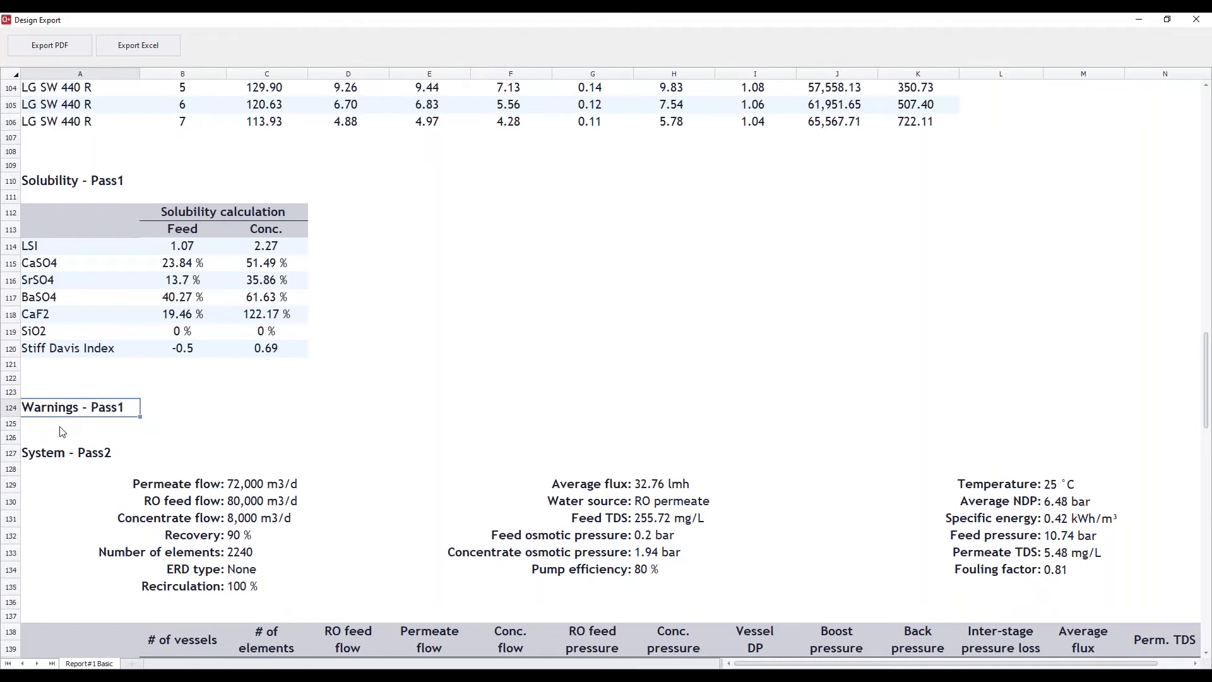
pyautogui.scroll(2, 172, 399)
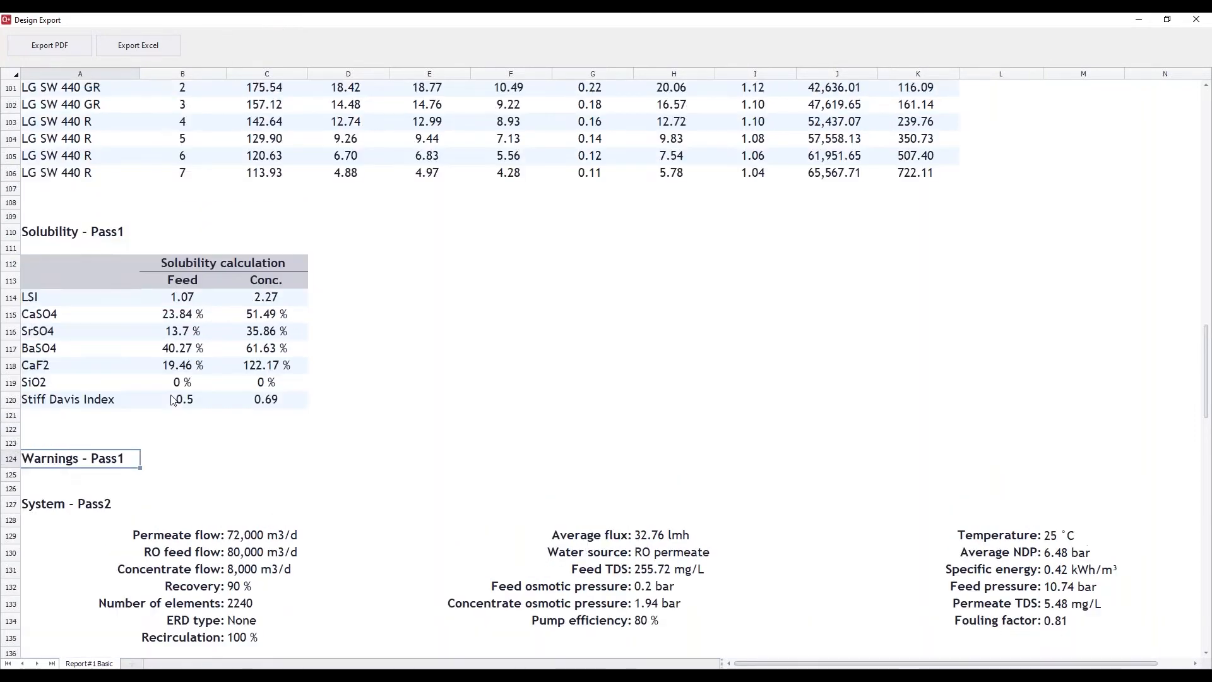
pyautogui.scroll(1, 413, 298)
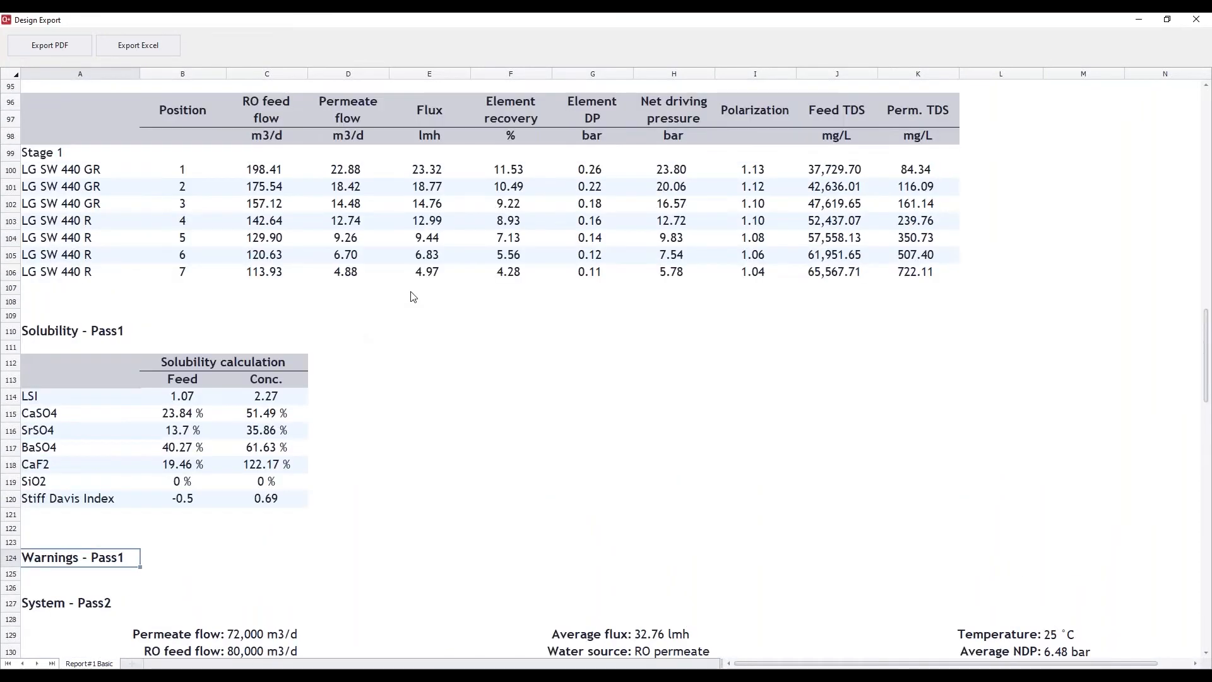
# Examine Pass 2's water analysis, within-vessel, solubility and warnings sections, and close the report
pyautogui.scroll(-4, 413, 297)
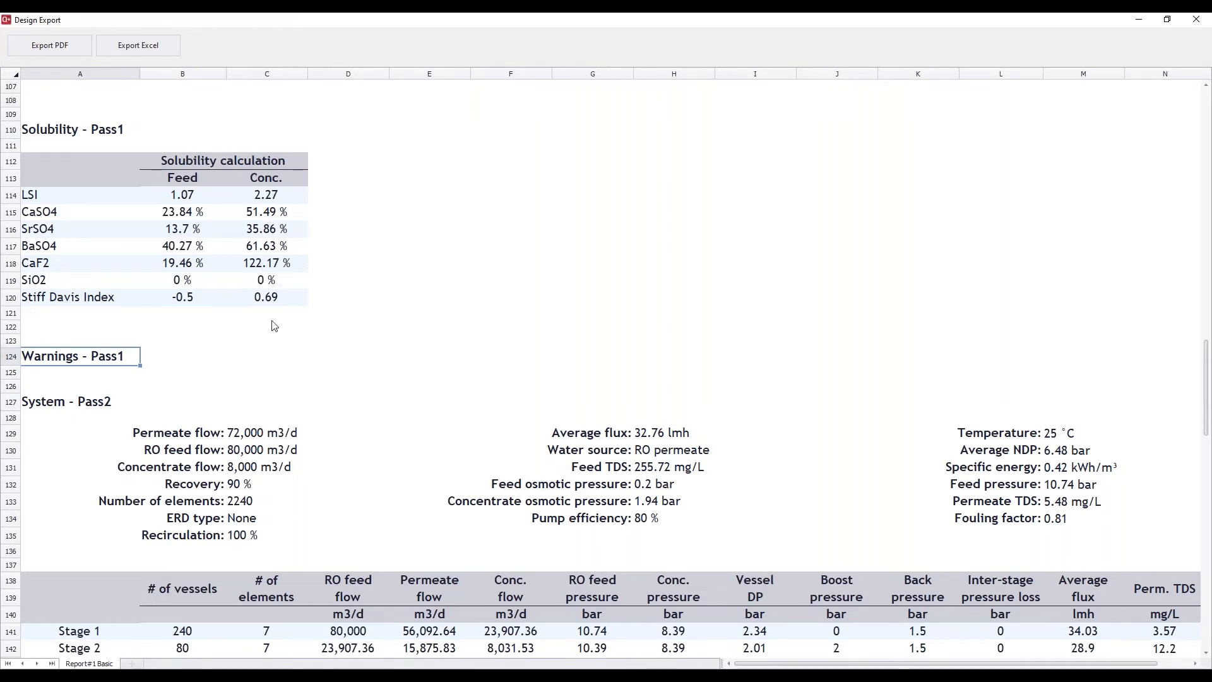
pyautogui.scroll(-6, 329, 361)
pyautogui.scroll(-5, 329, 361)
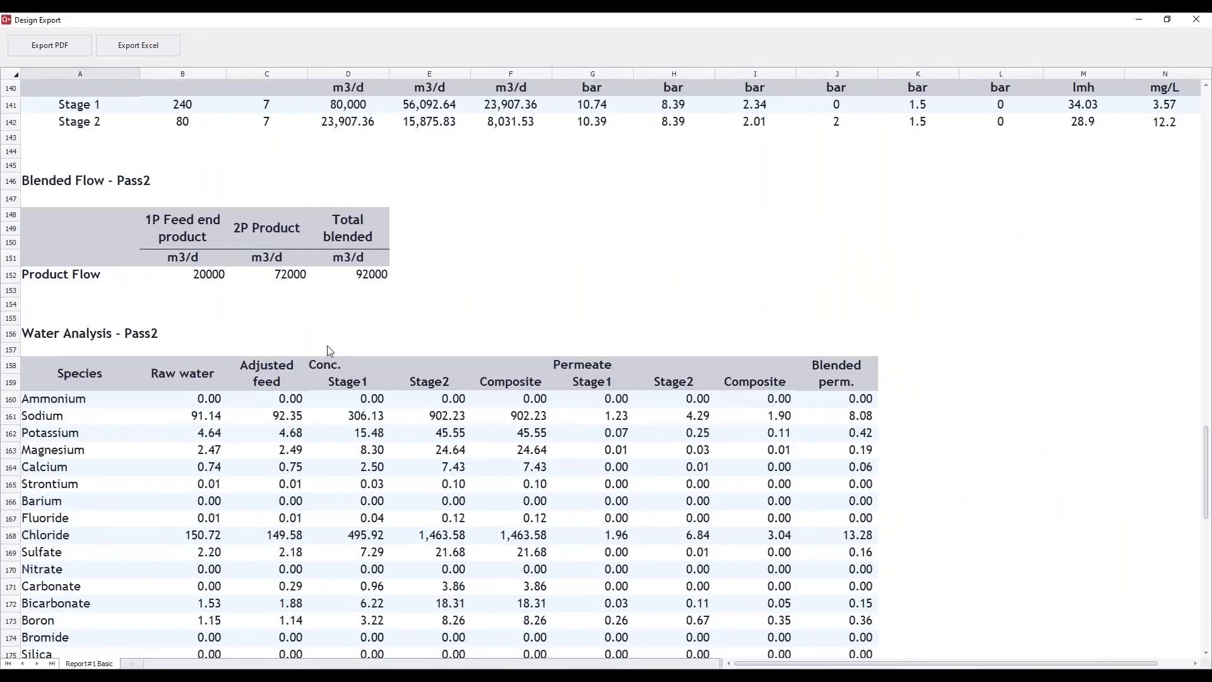
pyautogui.scroll(-15, 327, 346)
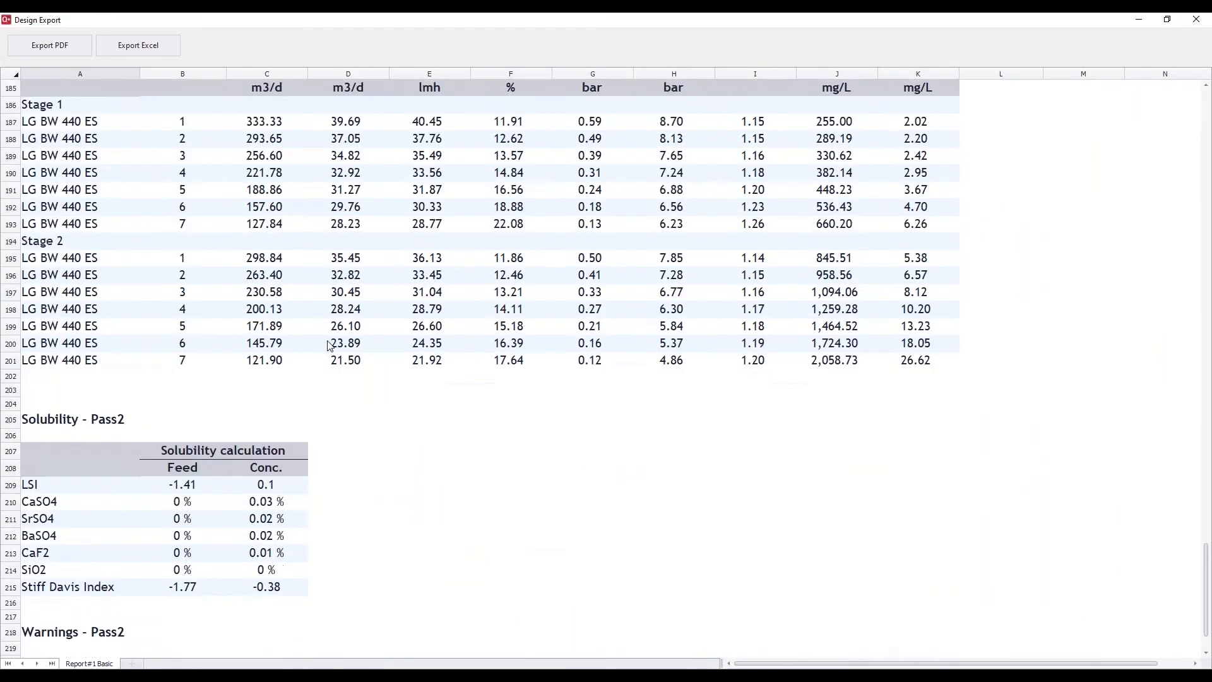
pyautogui.scroll(4, 330, 346)
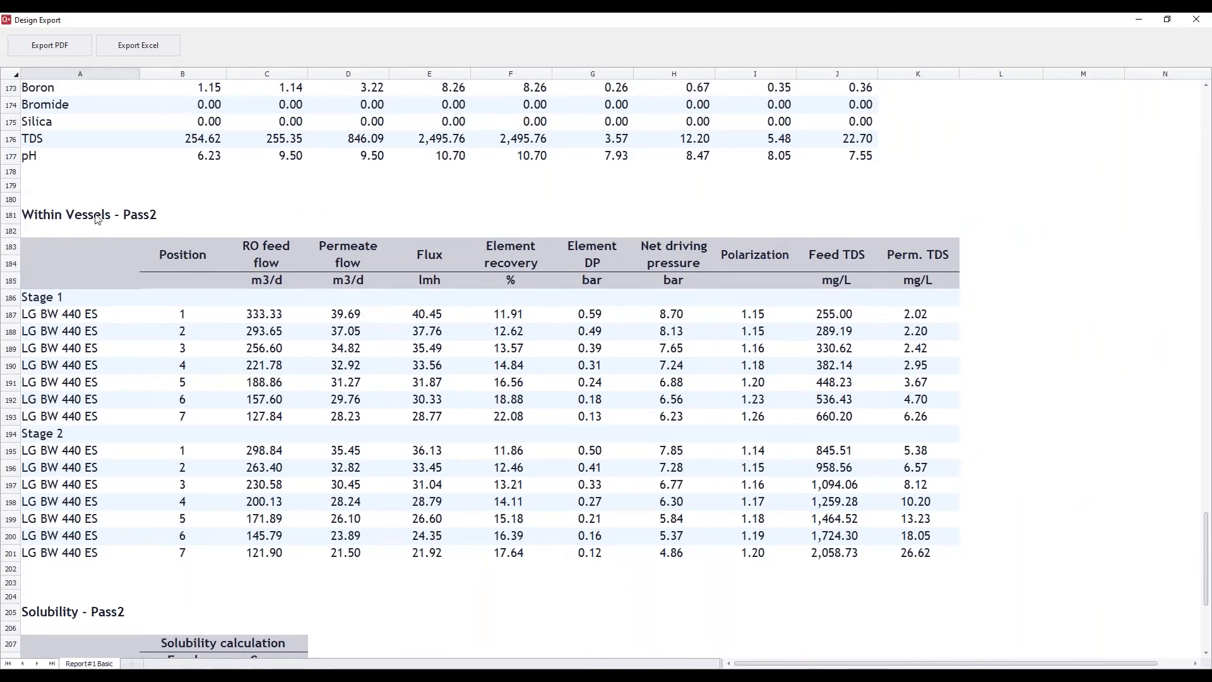
pyautogui.scroll(-3, 237, 388)
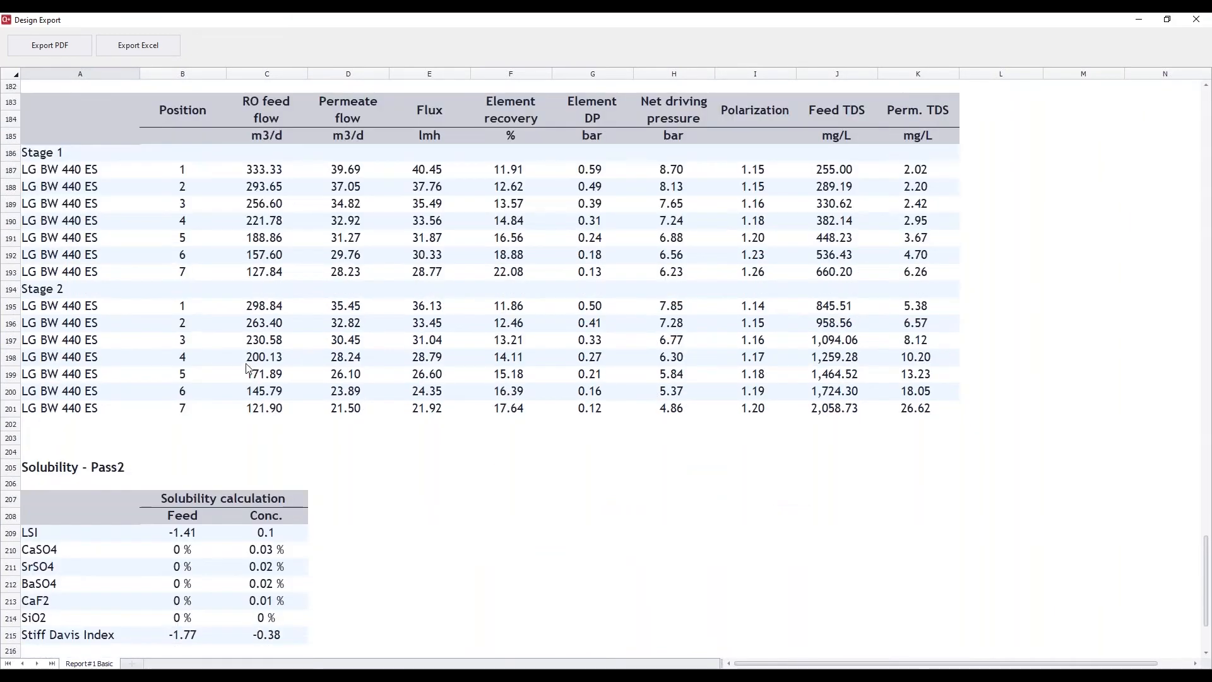
pyautogui.scroll(-5, 254, 344)
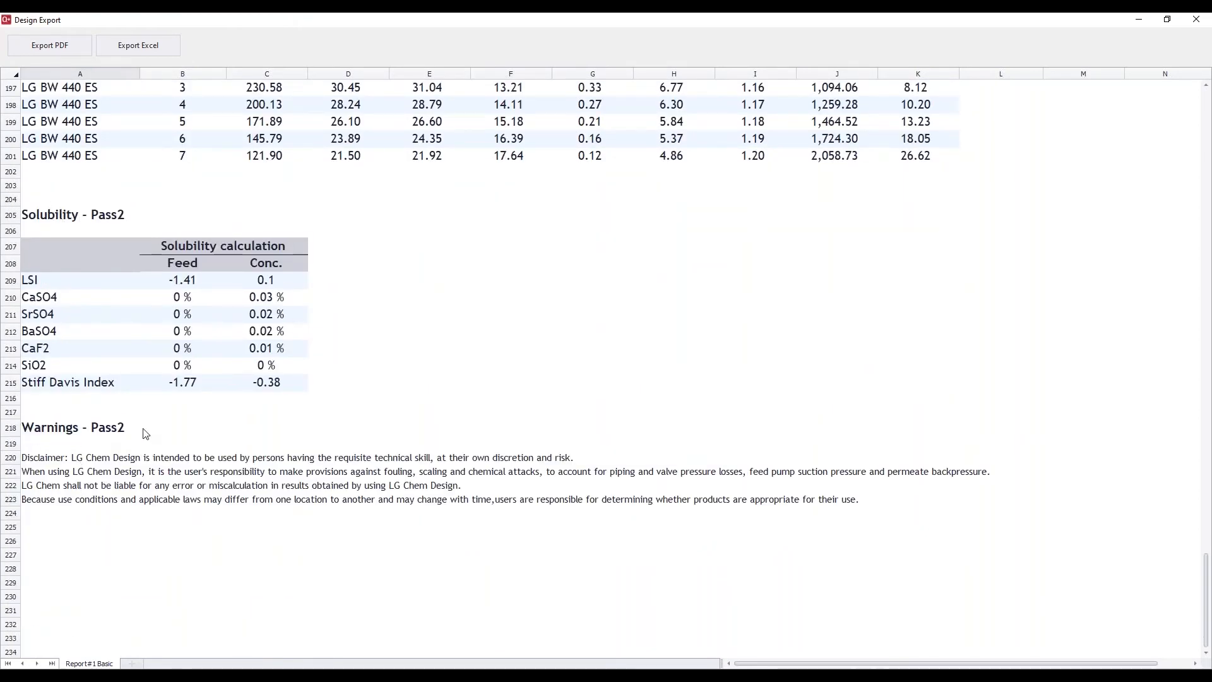
pyautogui.scroll(4, 1012, 271)
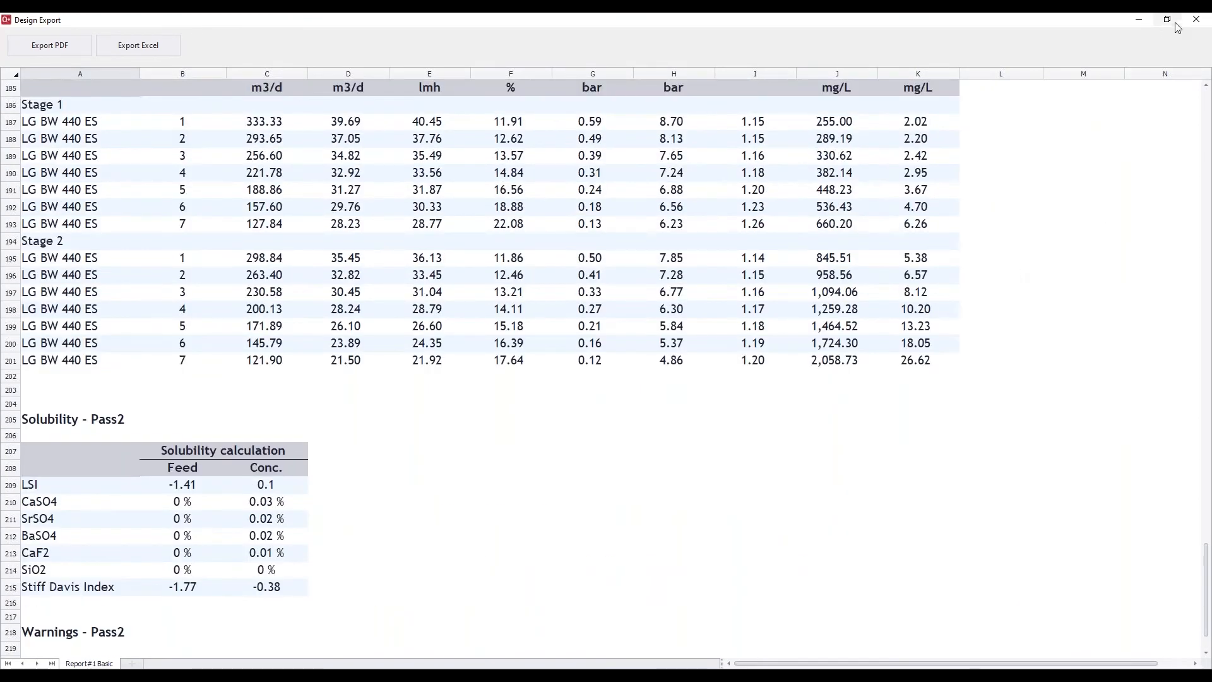
pyautogui.click(1196, 20)
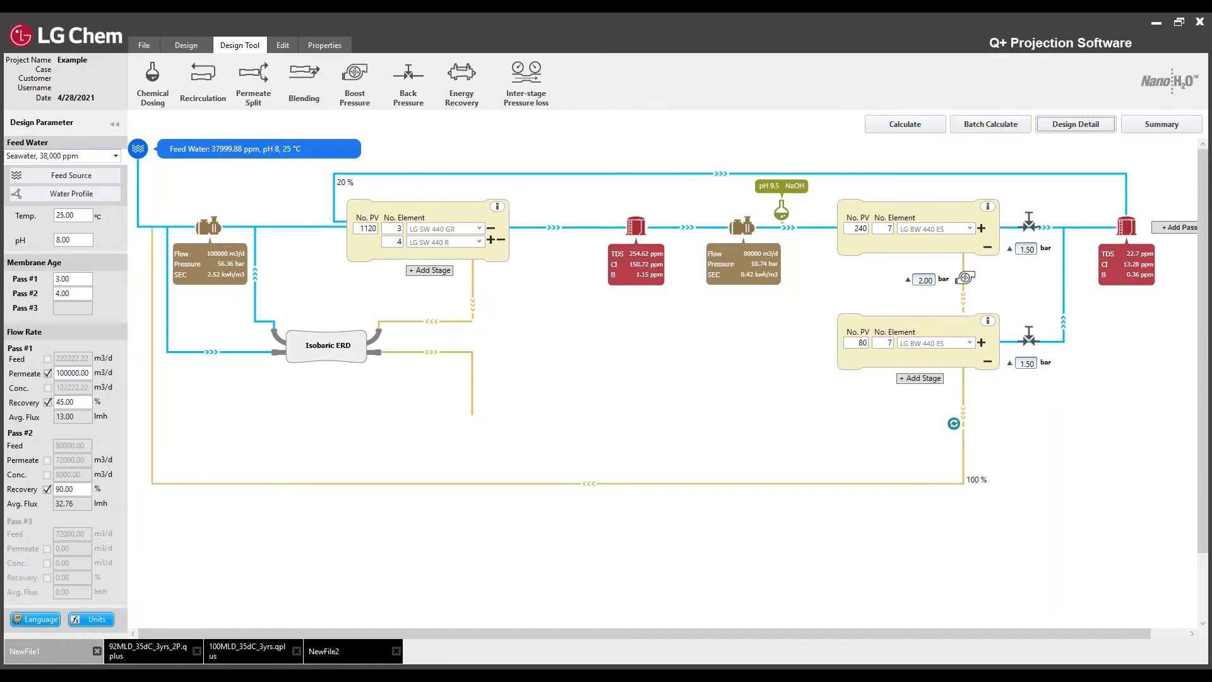
# View the open 100MLD_35dC_3yrs.qplus design and the two-pass 92MLD_35dC_3yrs_2P.qplus design in turn
pyautogui.moveTo(308, 677)
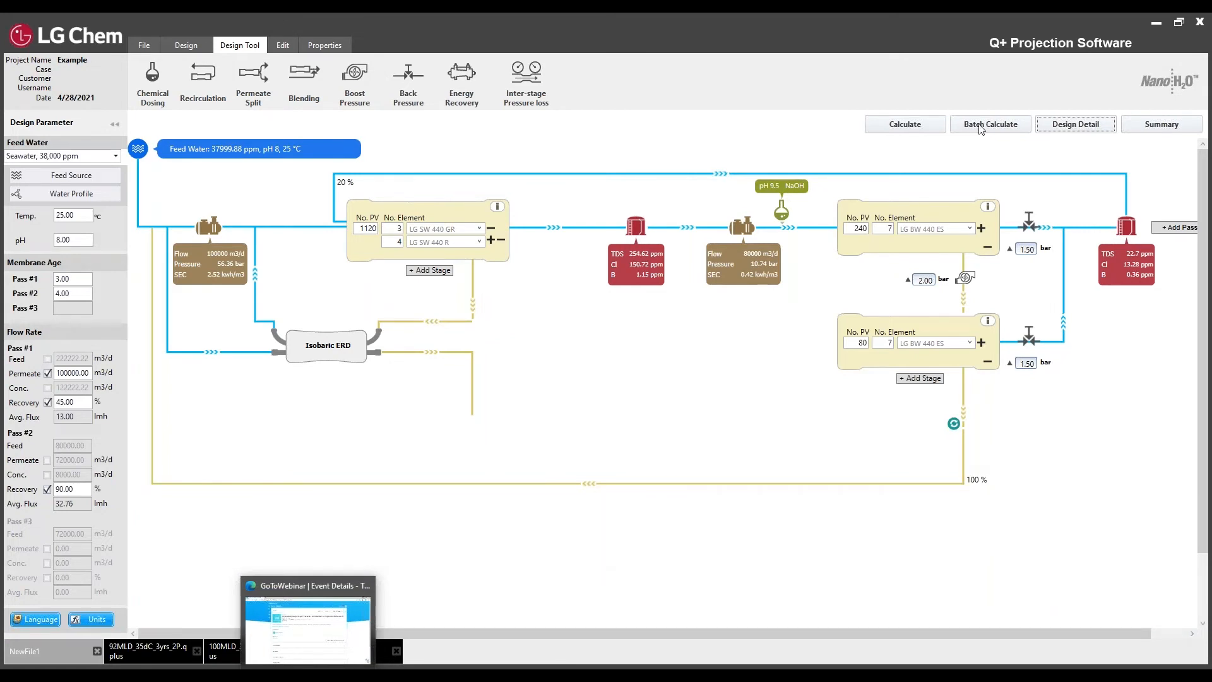
pyautogui.click(233, 656)
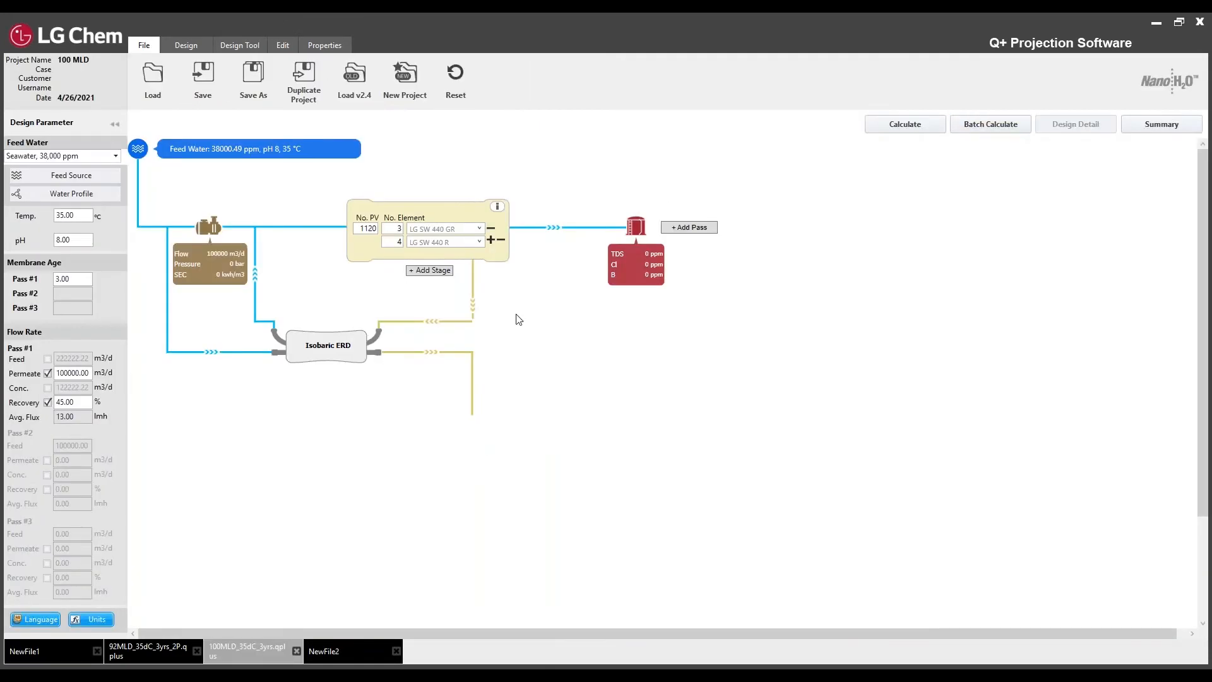
pyautogui.click(154, 658)
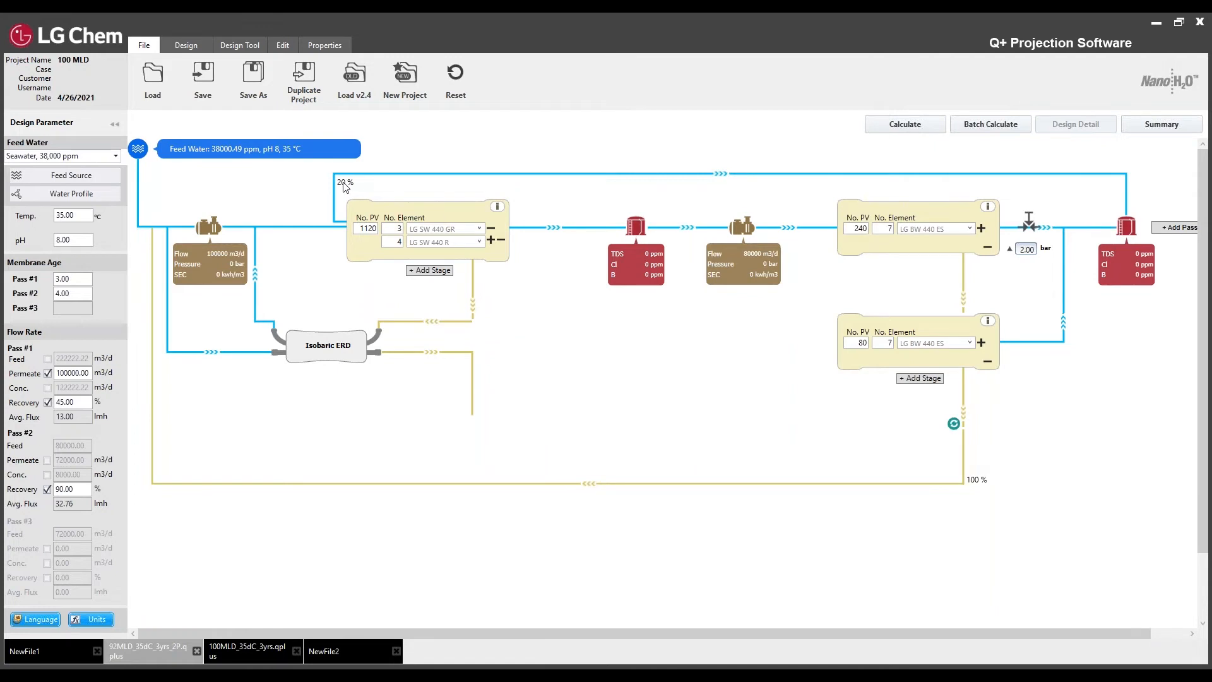
# Set up a single-variable batch calculation for 100MLD_35dC_3yrs.qplus, with feed temperature from 25 to 35 °C in 5 °C increments
pyautogui.click(227, 659)
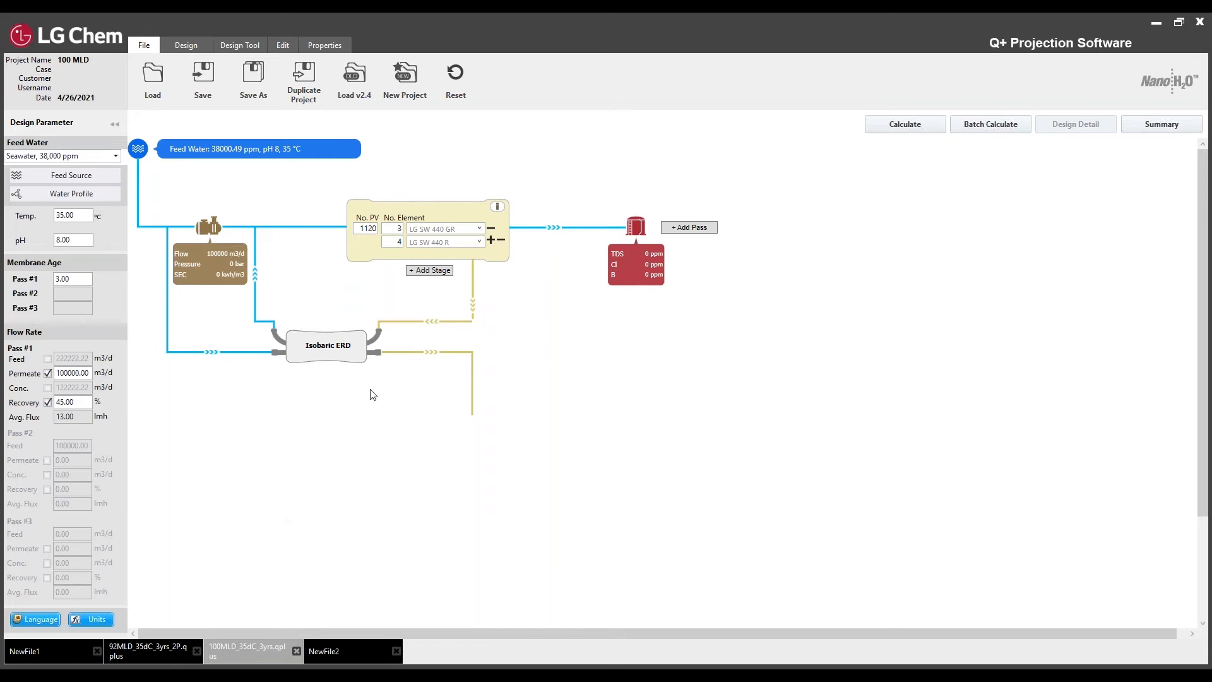
pyautogui.click(983, 125)
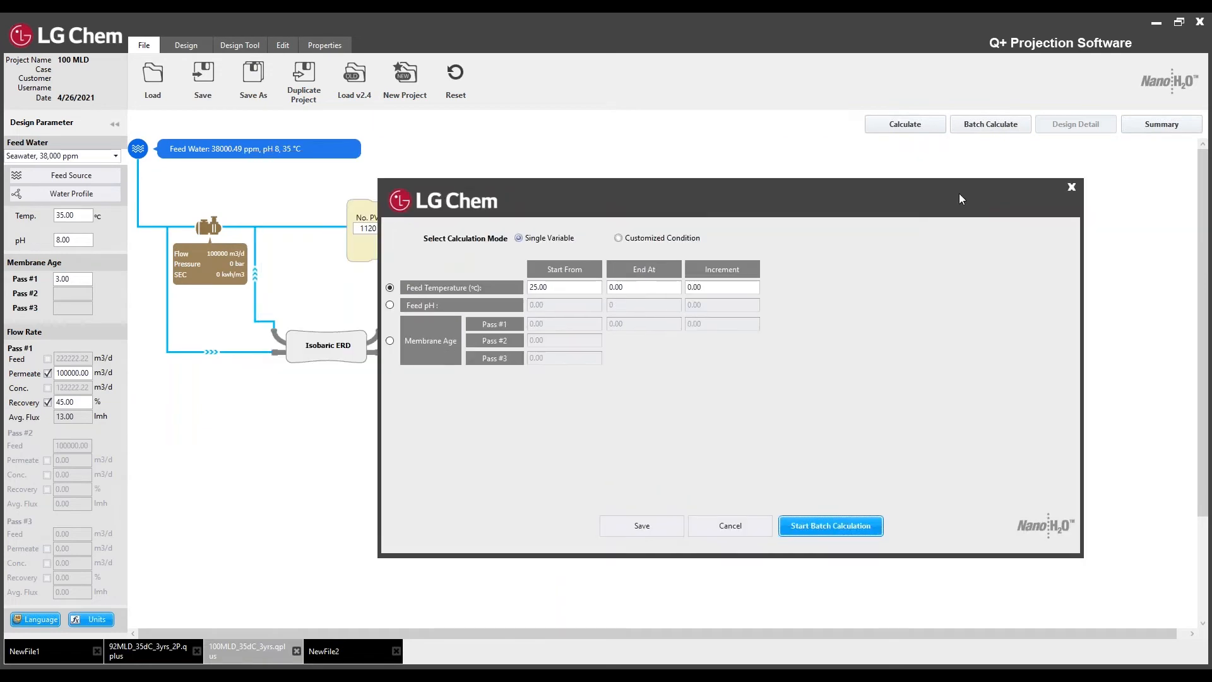
pyautogui.moveTo(960, 194); pyautogui.dragTo(1040, 190)
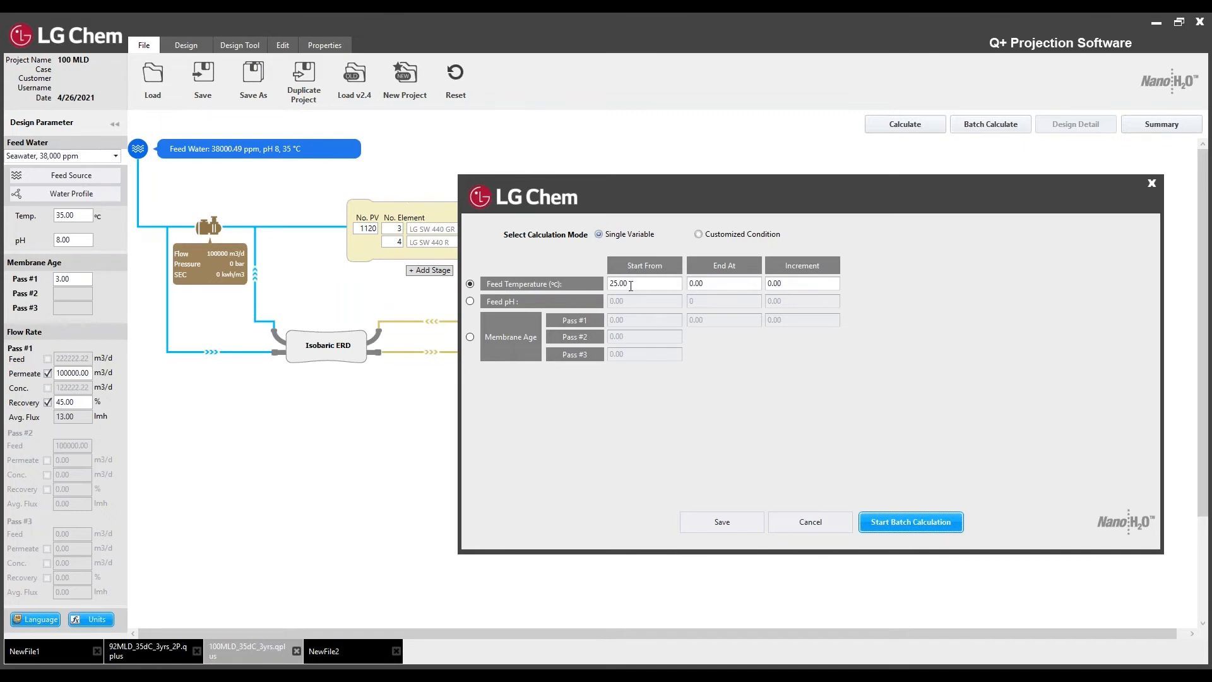
pyautogui.click(702, 283)
pyautogui.write('0.35')
pyautogui.press('BackSpace')
pyautogui.press('BackSpace')
pyautogui.press('BackSpace')
pyautogui.click(823, 283)
pyautogui.press('BackSpace')
pyautogui.press('BackSpace')
pyautogui.press('BackSpace')
pyautogui.write('.')
# Run the batch calculation with the Qplus 1P folder as output, and close the results folder
pyautogui.click(918, 528)
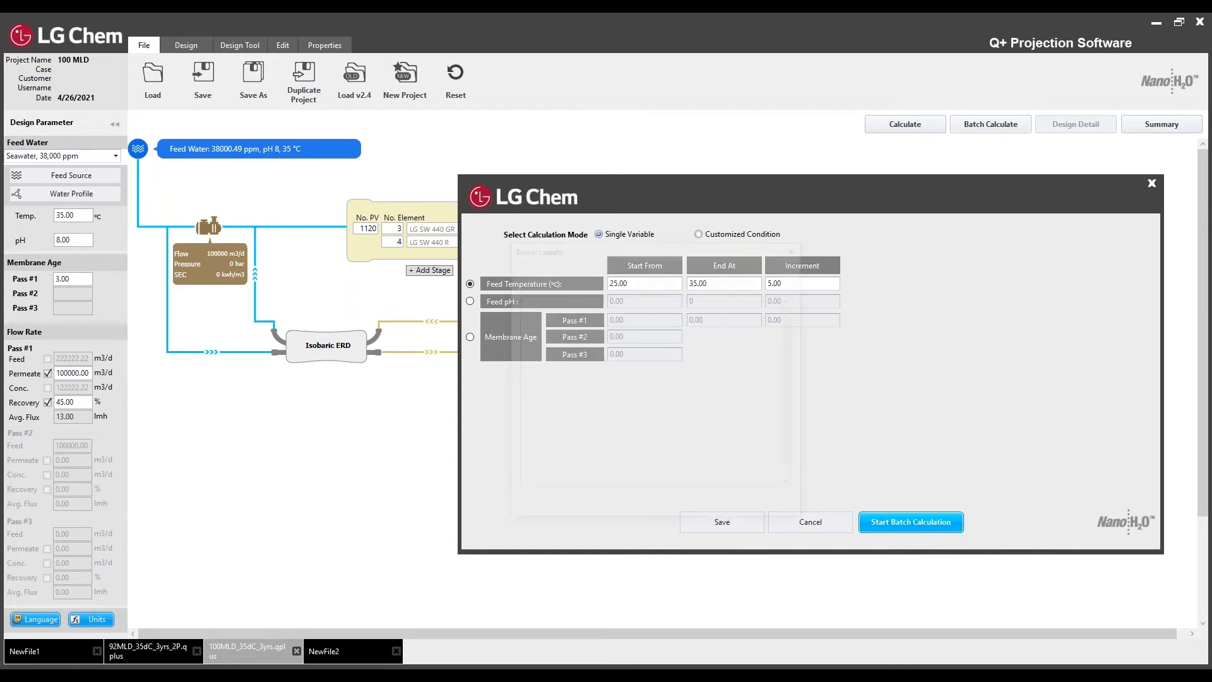
pyautogui.doubleClick(551, 464)
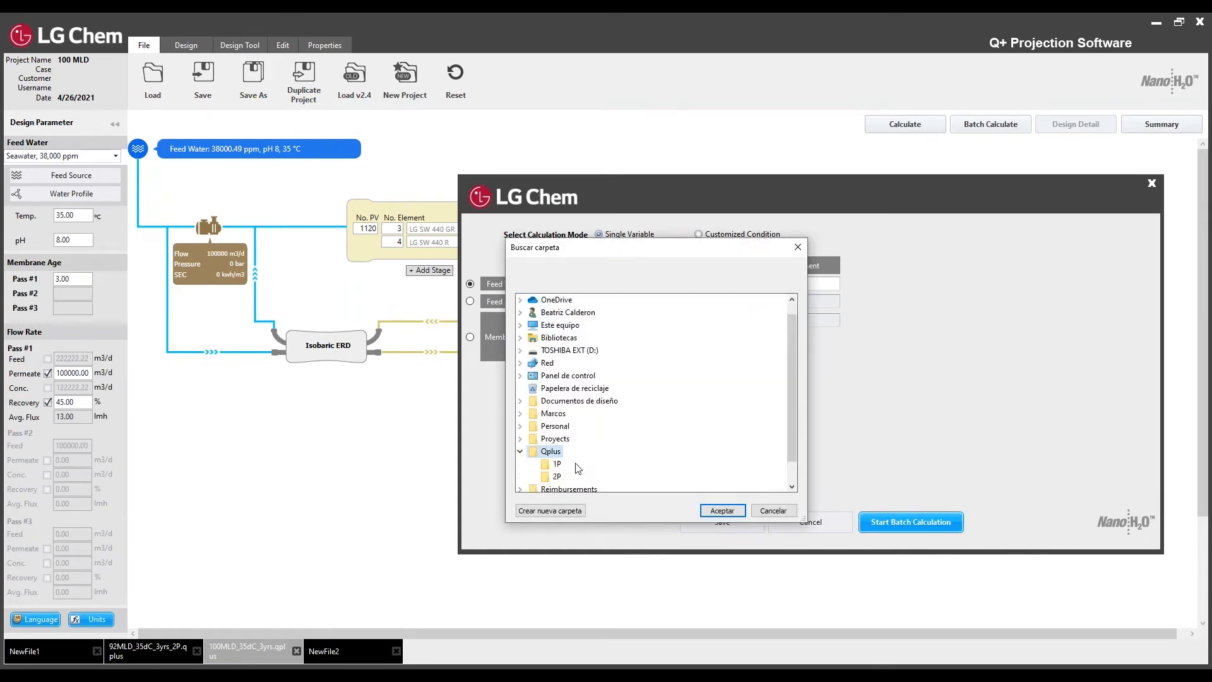
pyautogui.click(556, 464)
pyautogui.click(723, 510)
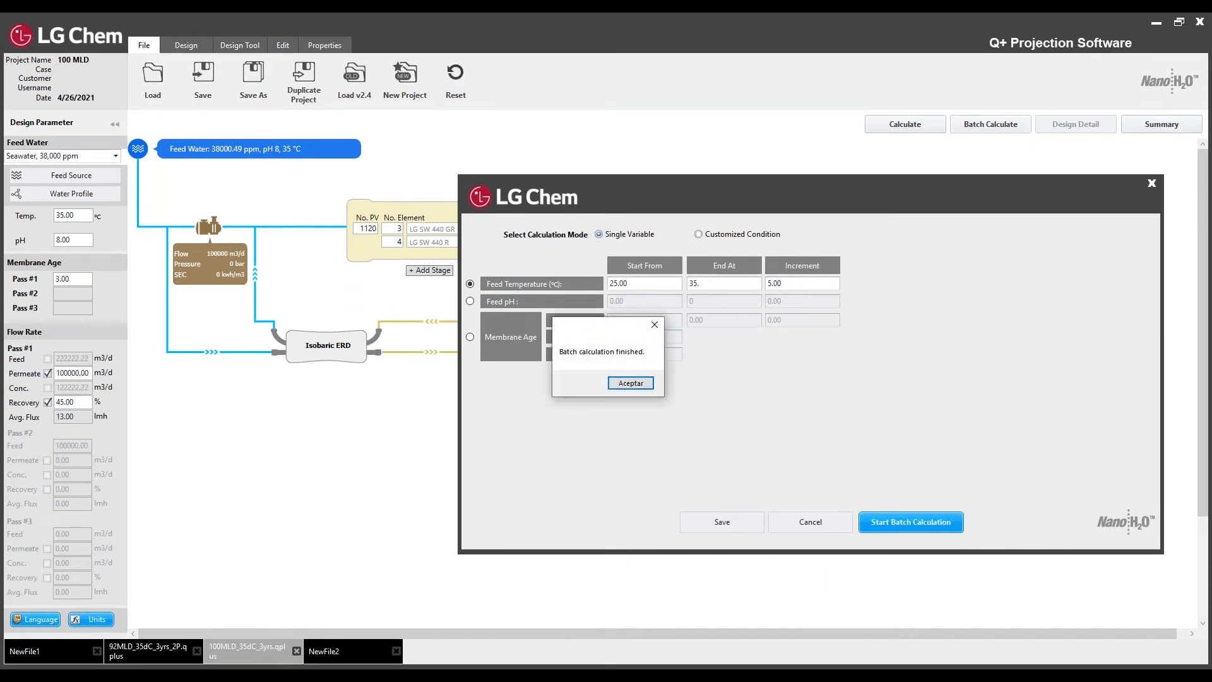
pyautogui.click(623, 385)
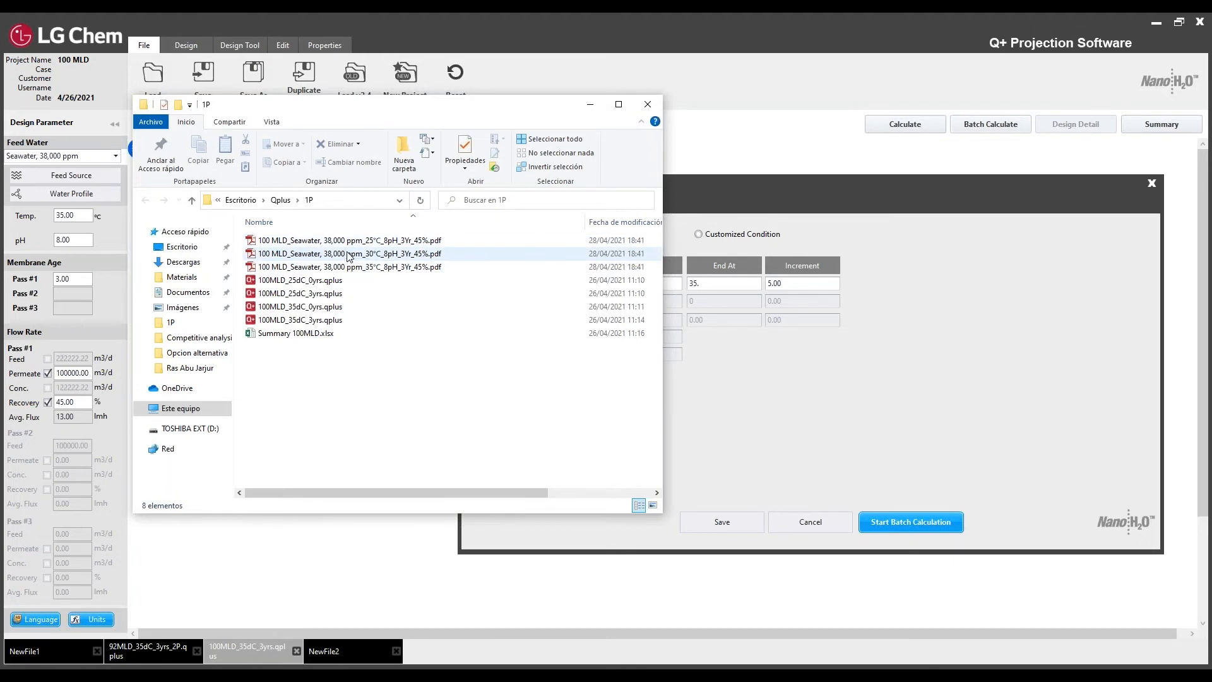
pyautogui.click(646, 107)
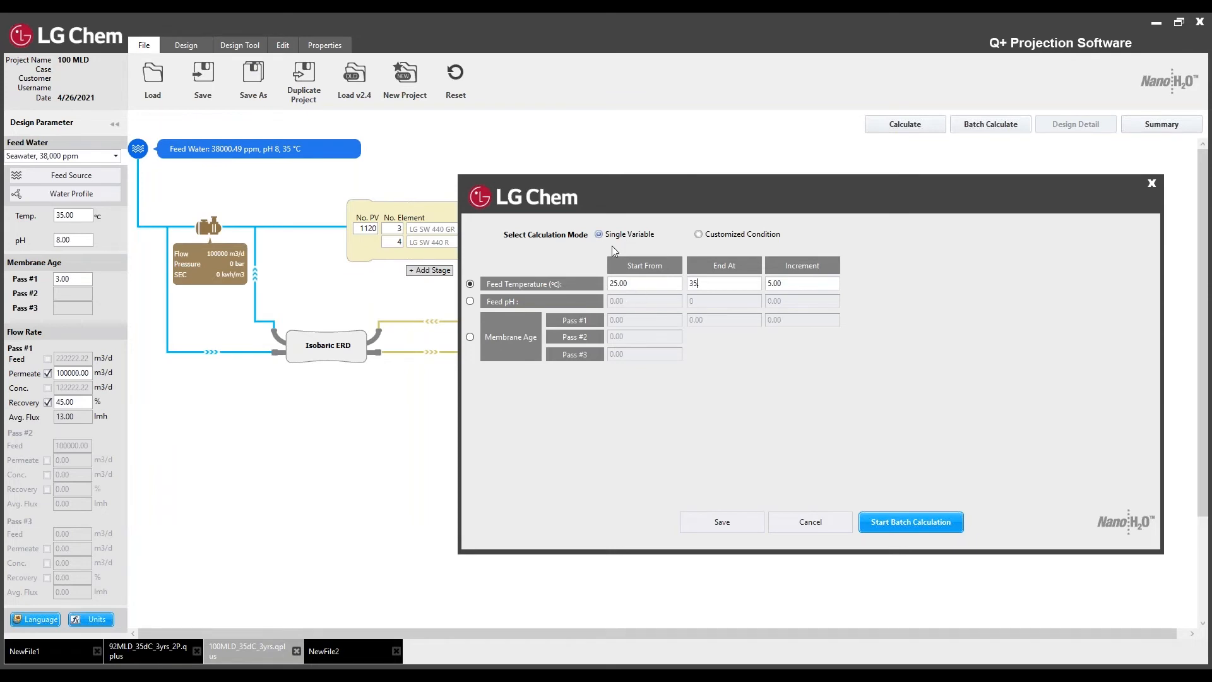
# View the batch options for feed pH, membrane age and customized conditions, and close the batch setup
pyautogui.click(470, 300)
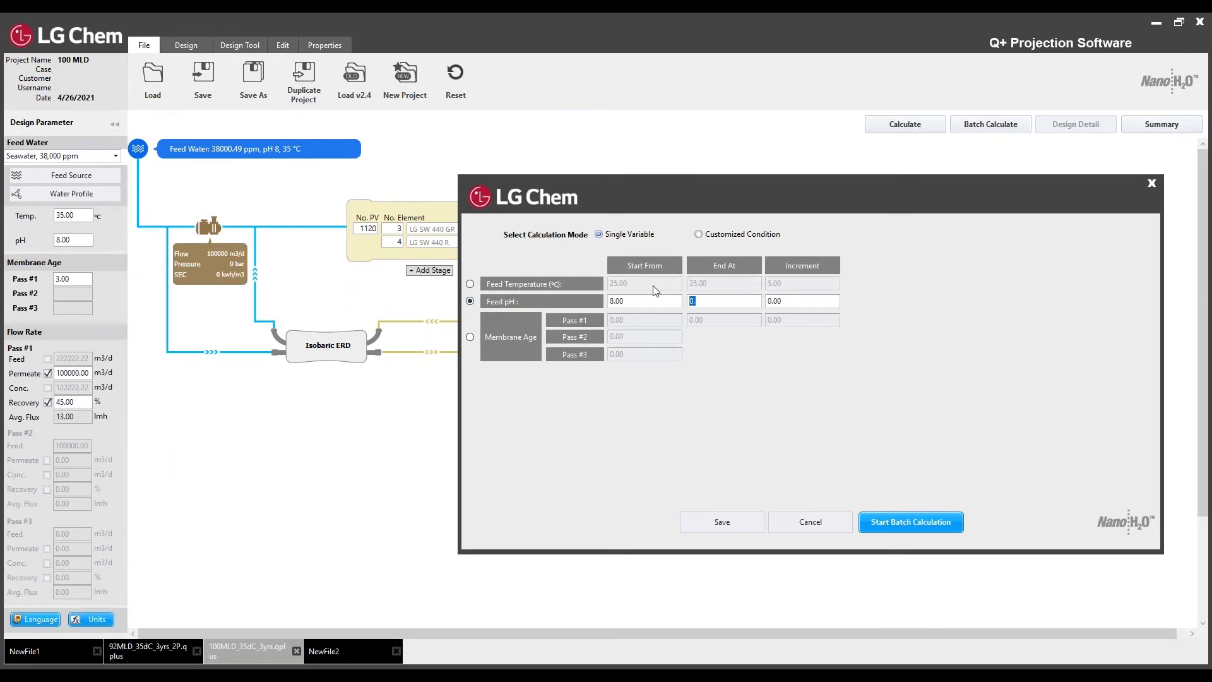
pyautogui.click(469, 337)
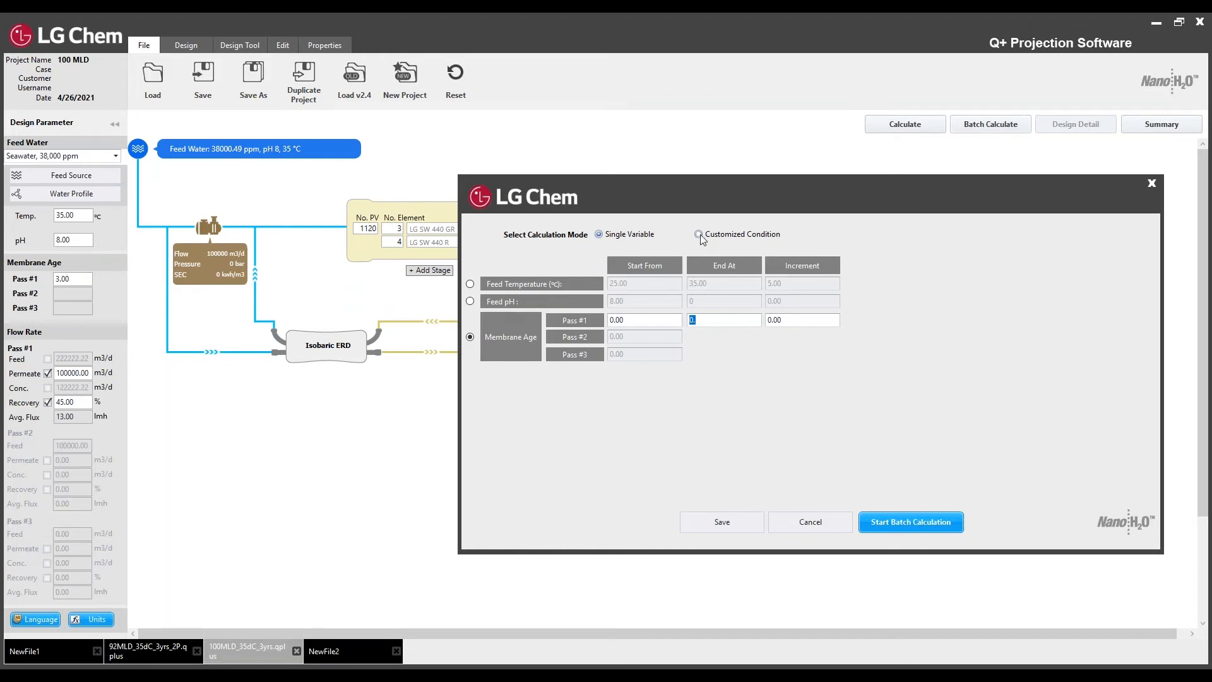
pyautogui.click(699, 235)
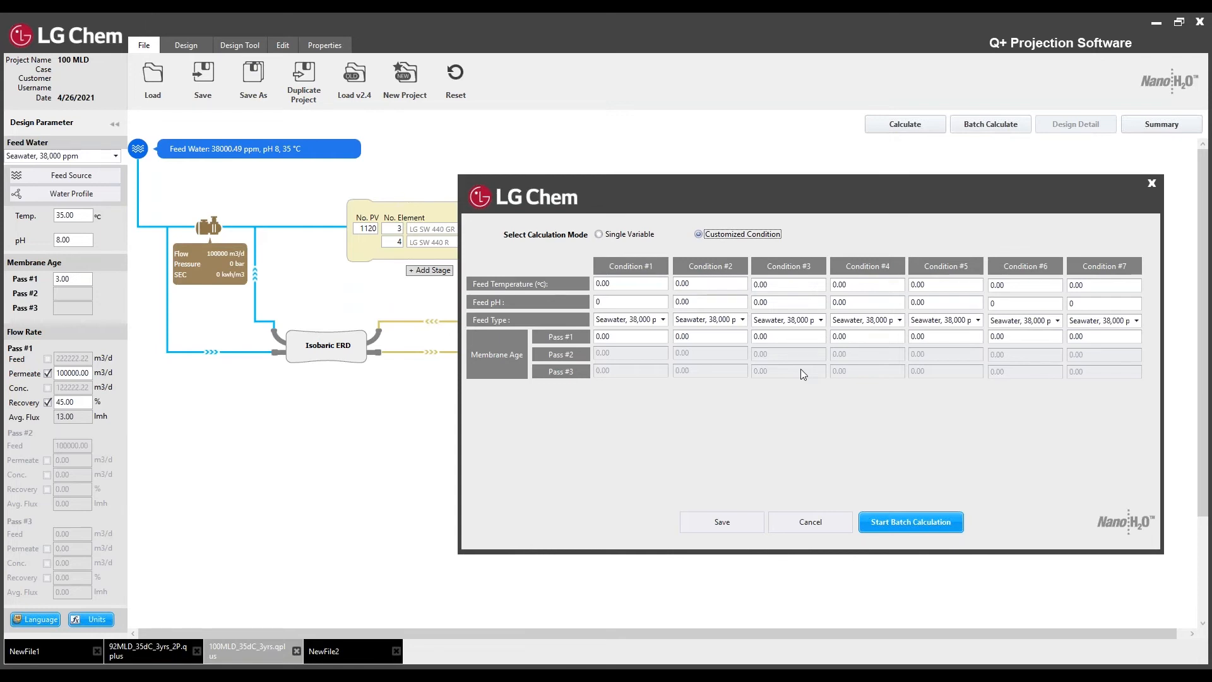
pyautogui.click(1152, 185)
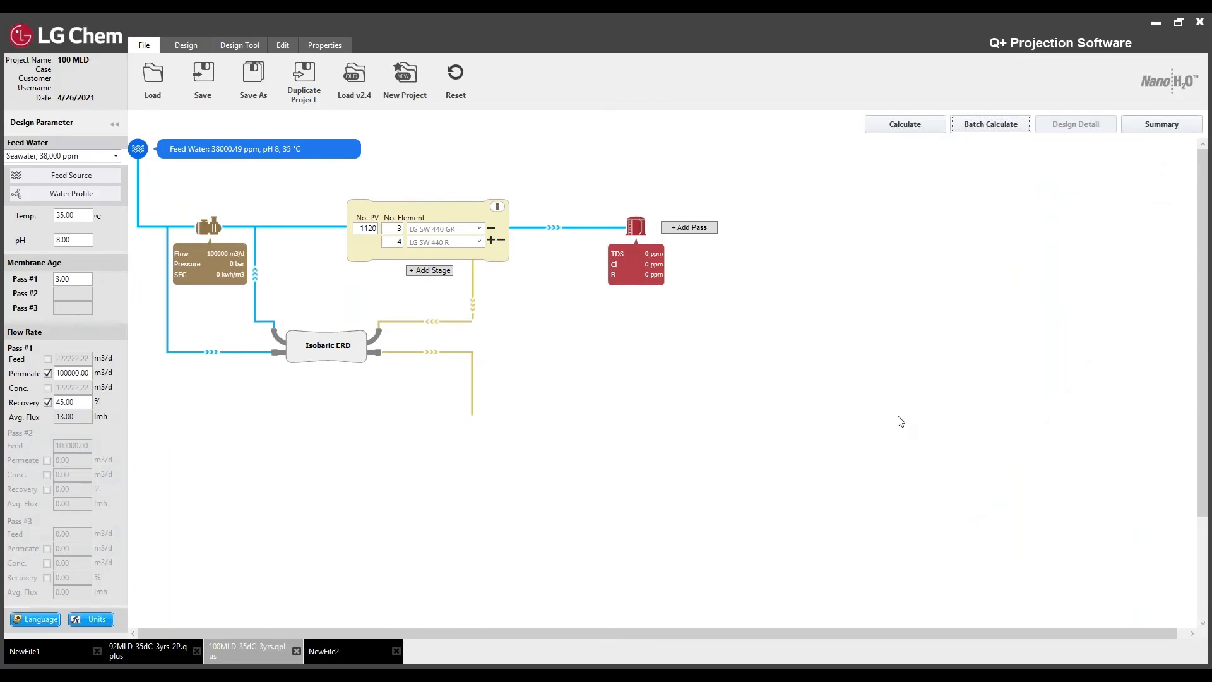
# Generate a summary report from the four 100MLD project files in the 1P folder, covering 25 and 35 °C at 0 and 3 years
pyautogui.click(1159, 125)
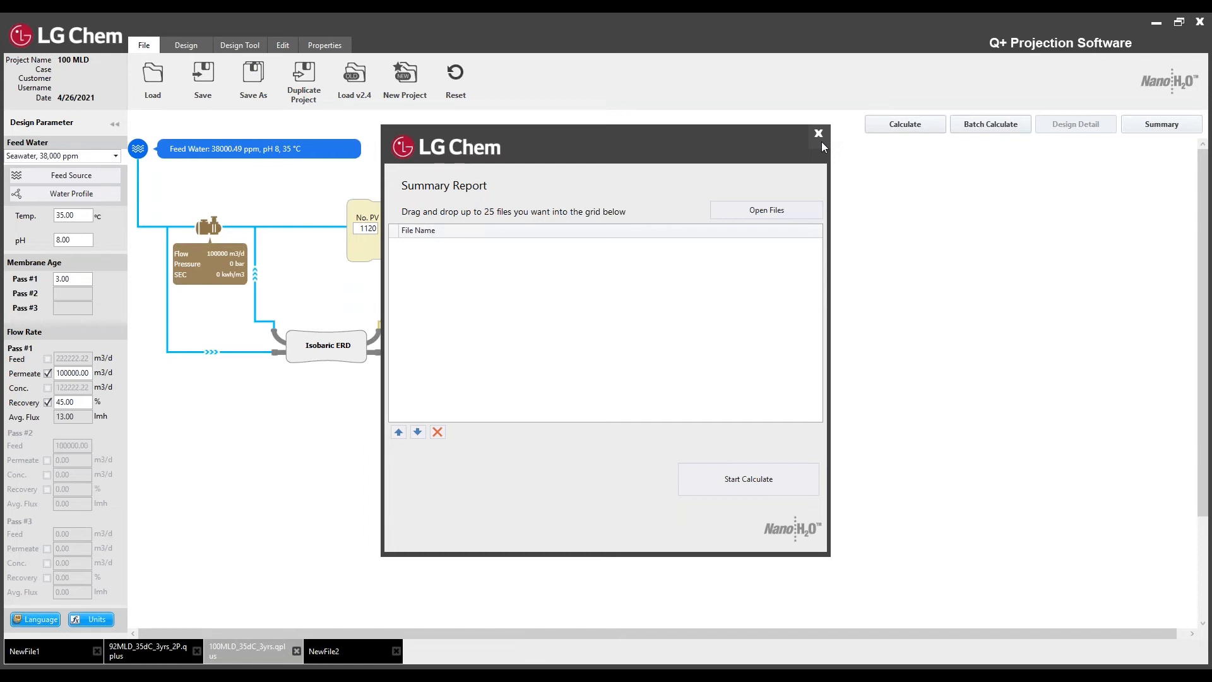
pyautogui.click(786, 211)
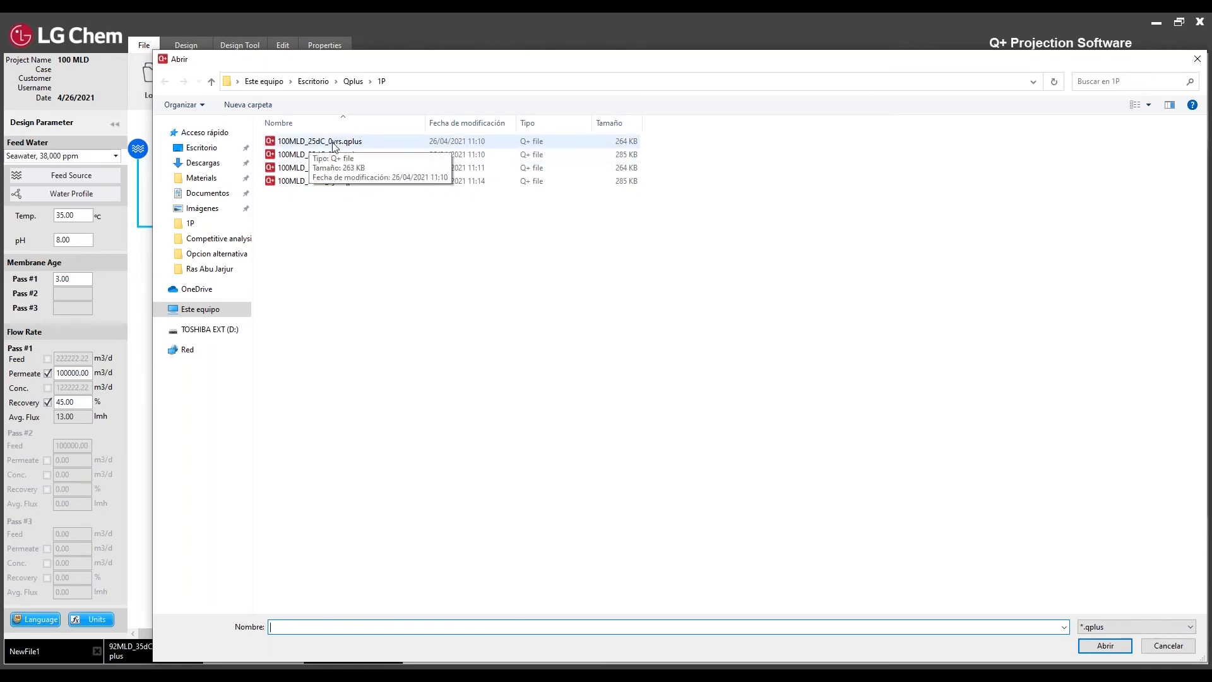
pyautogui.moveTo(383, 216); pyautogui.dragTo(360, 143)
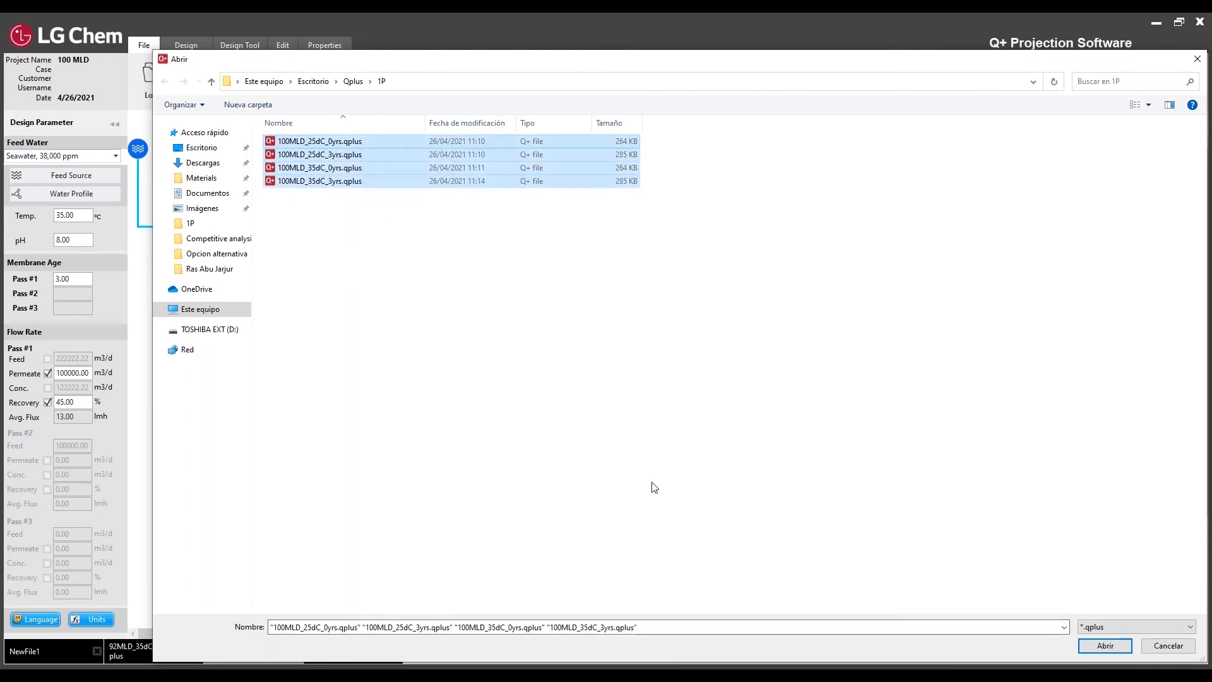
pyautogui.click(1097, 647)
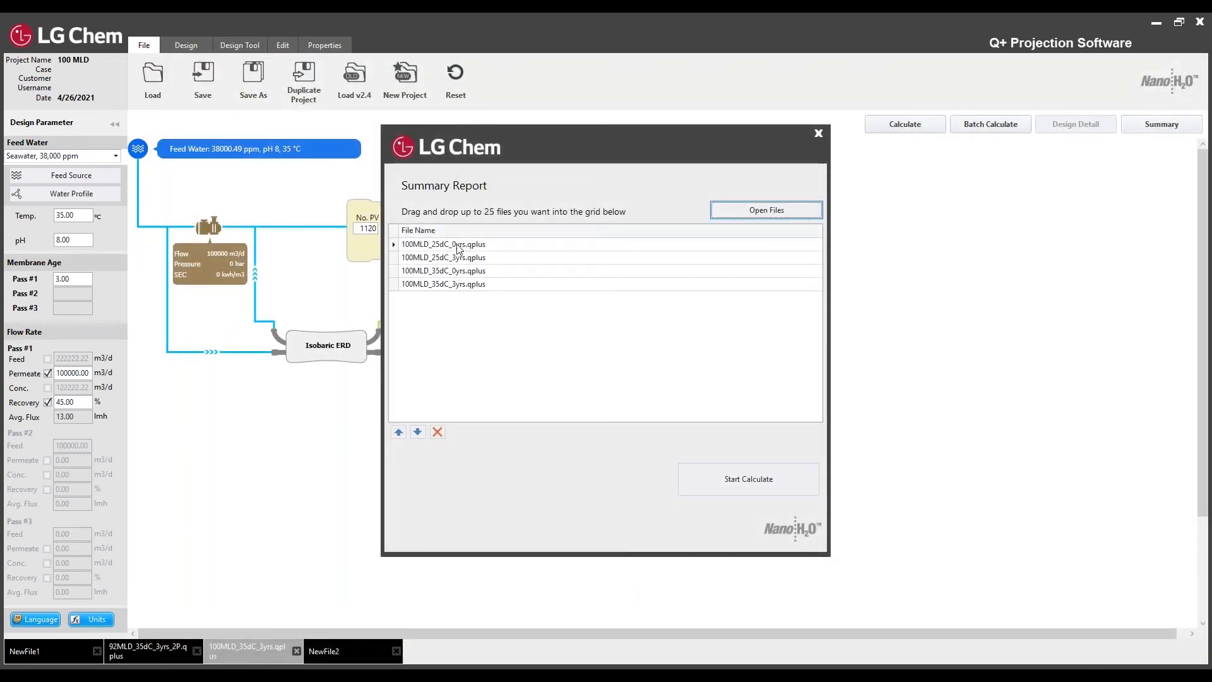
pyautogui.click(743, 480)
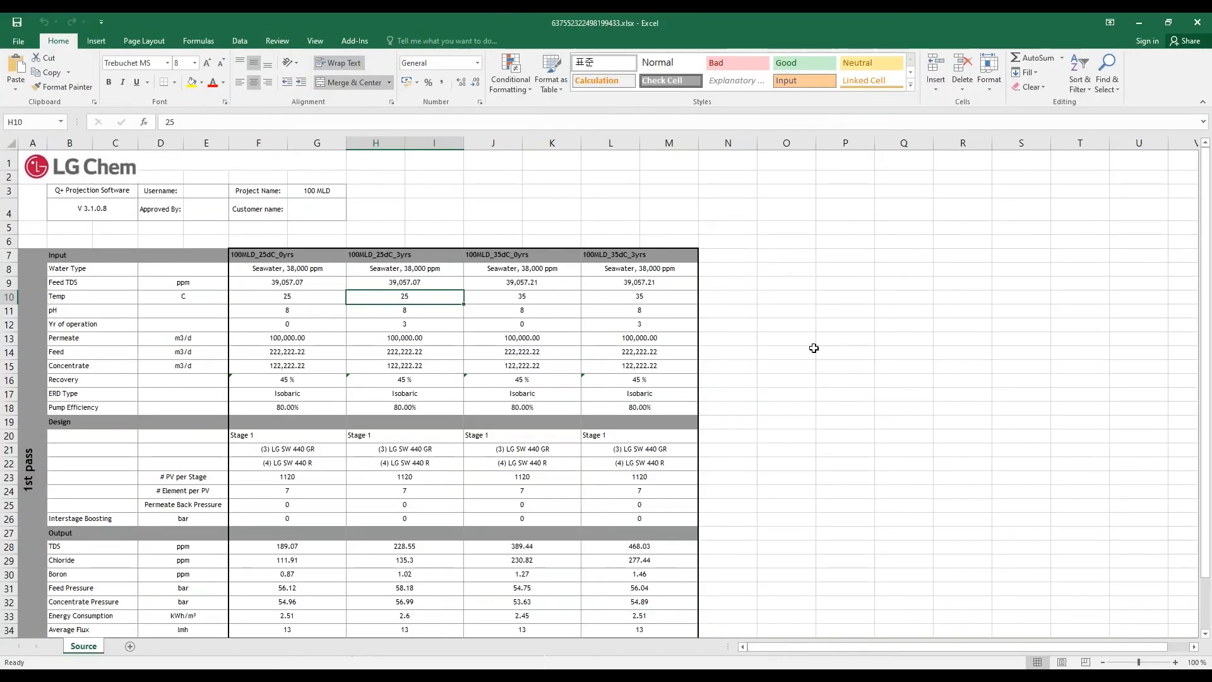
# Examine the summary workbook's input, design and output sections, including the case names and the feed and concentrate pressures
pyautogui.click(814, 348)
pyautogui.scroll(-2, 549, 308)
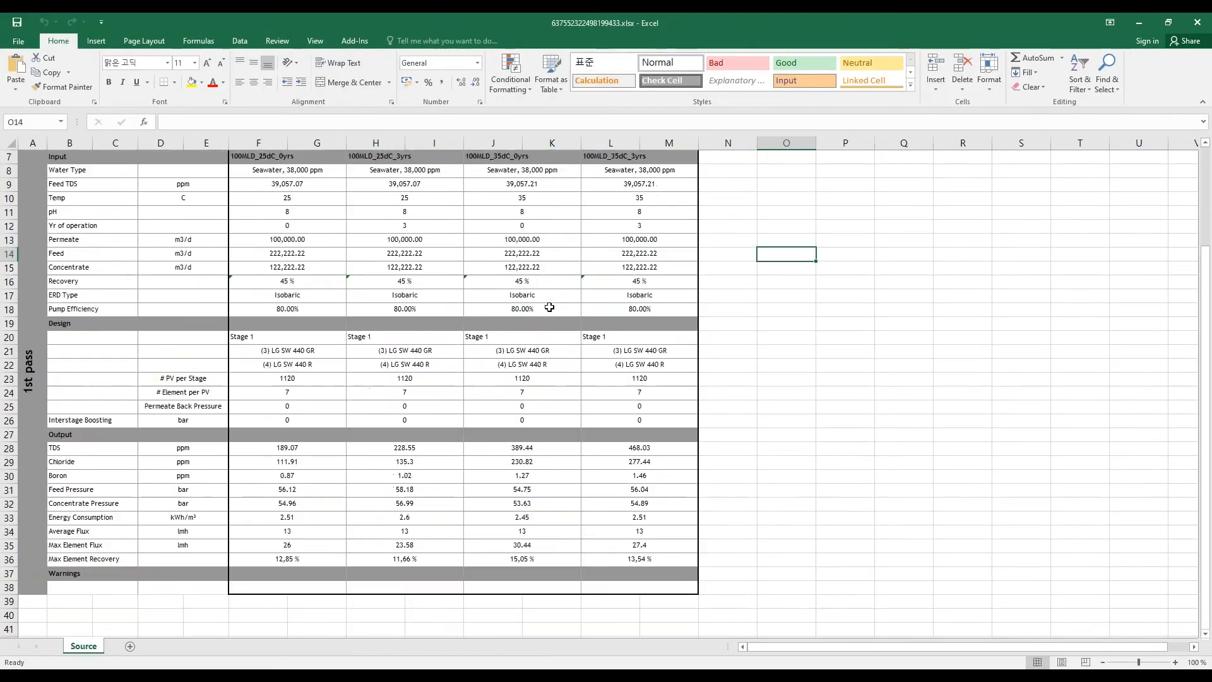
pyautogui.scroll(2, 549, 308)
pyautogui.scroll(-1, 262, 273)
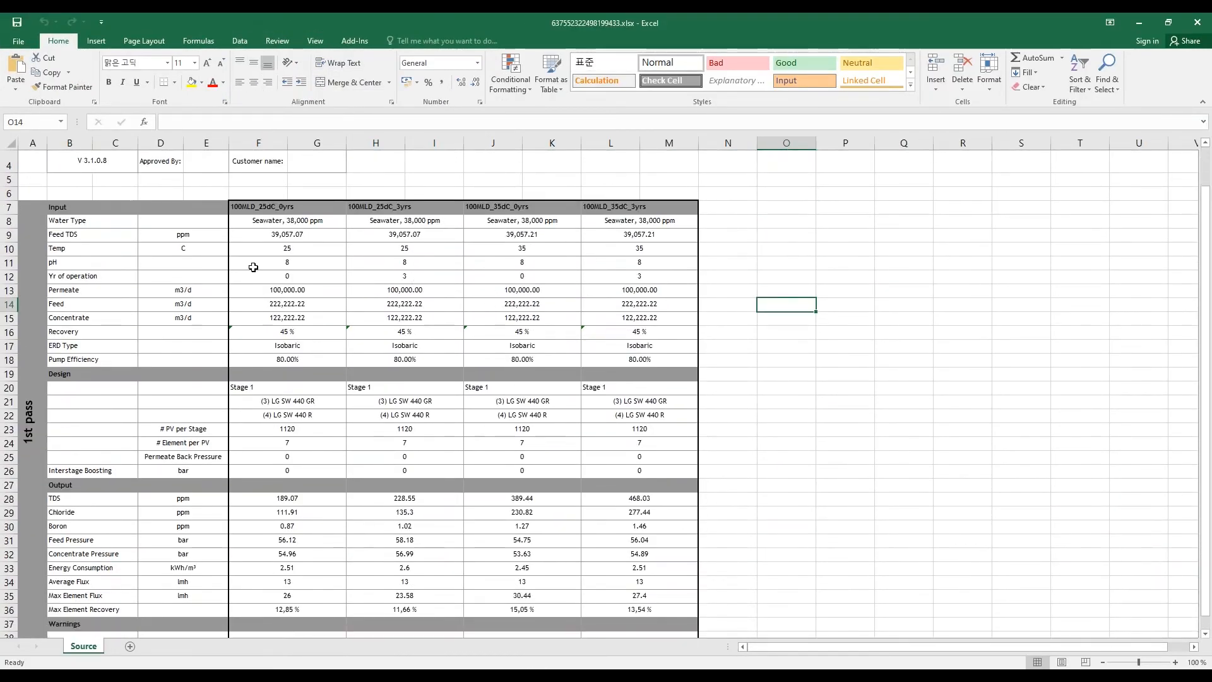
pyautogui.moveTo(275, 205); pyautogui.dragTo(647, 206)
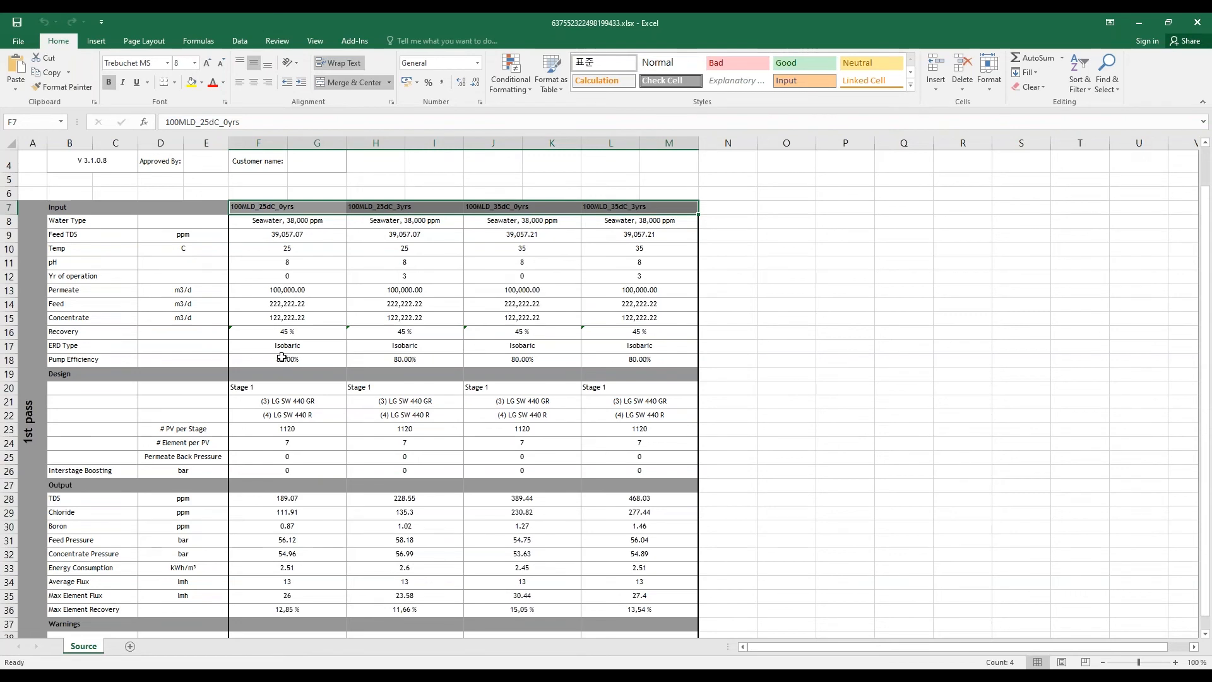
pyautogui.scroll(-2, 282, 358)
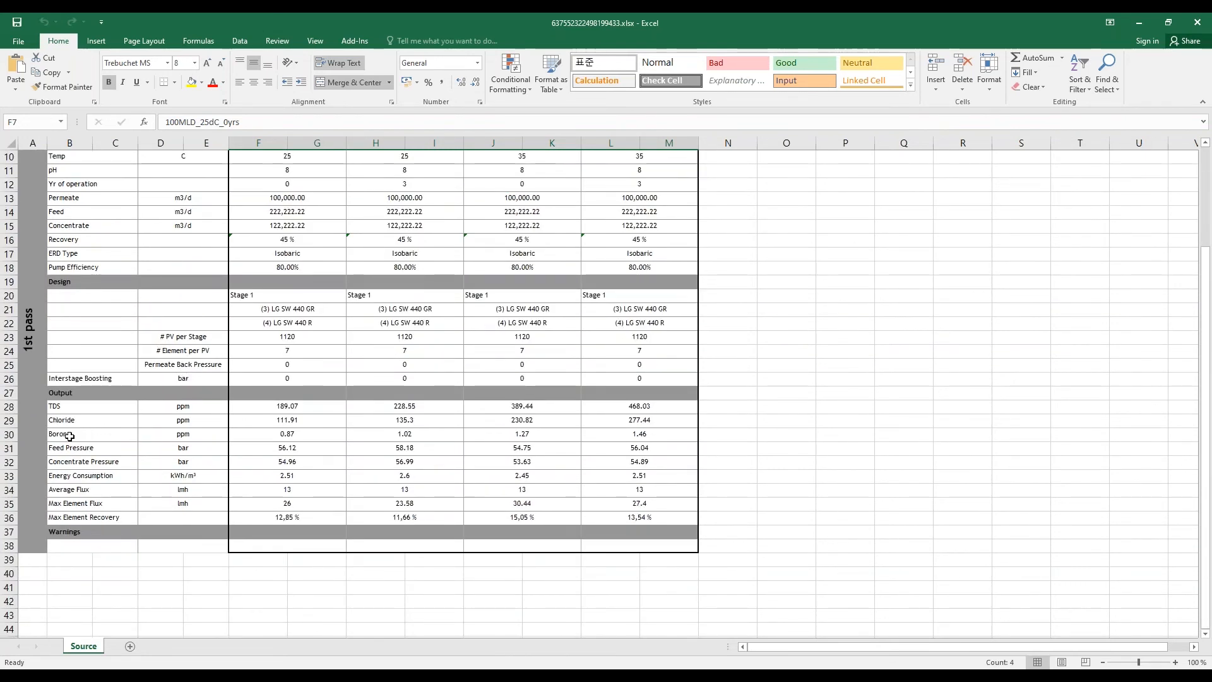
pyautogui.moveTo(65, 450); pyautogui.dragTo(335, 461)
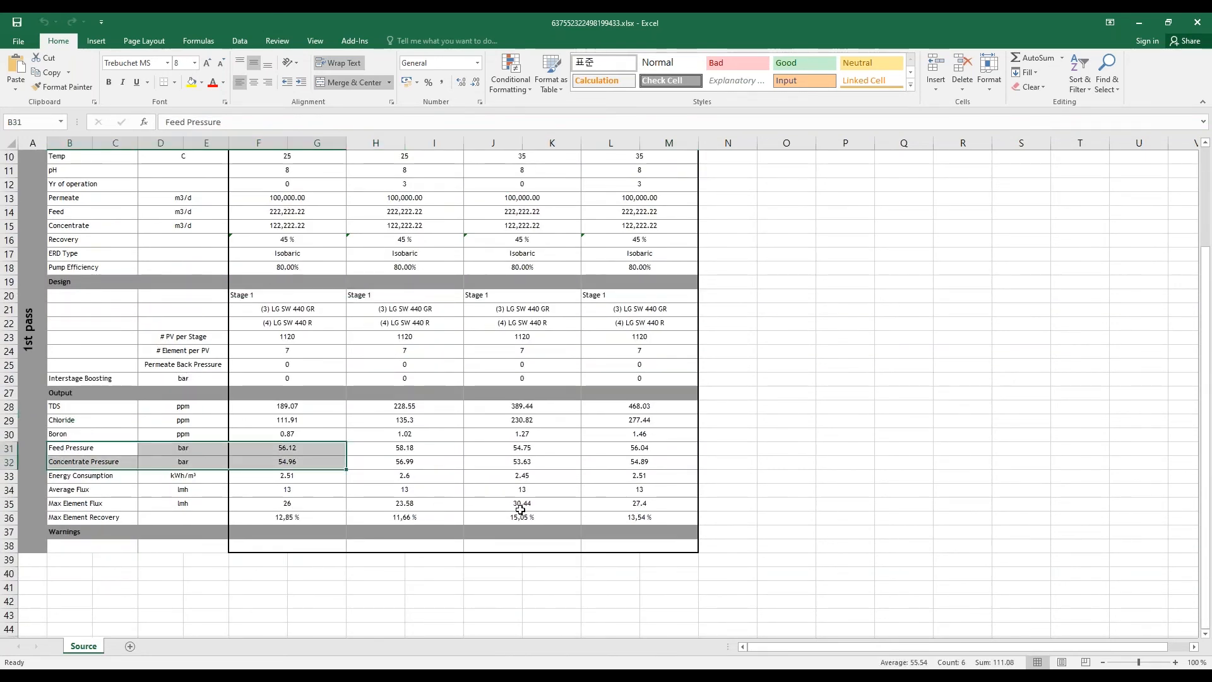
# Look over the whole summary table once more, and close the workbook and the Summary Report dialog
pyautogui.scroll(2, 587, 486)
pyautogui.scroll(1, 590, 482)
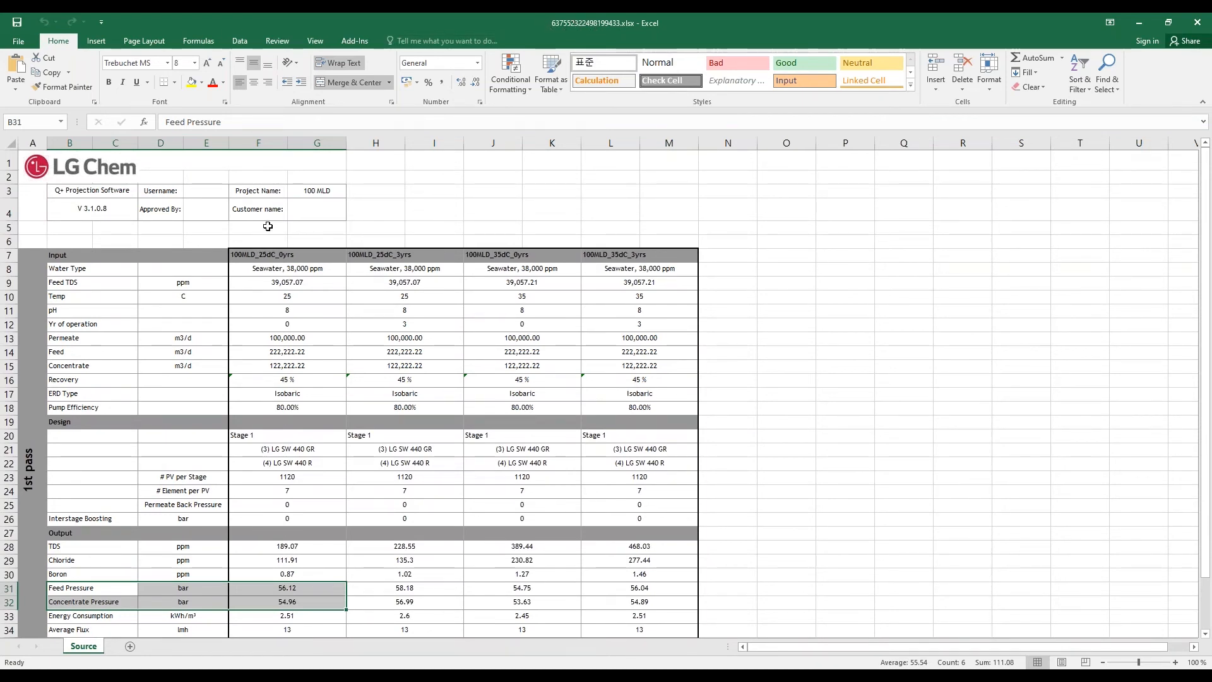
pyautogui.scroll(-2, 724, 248)
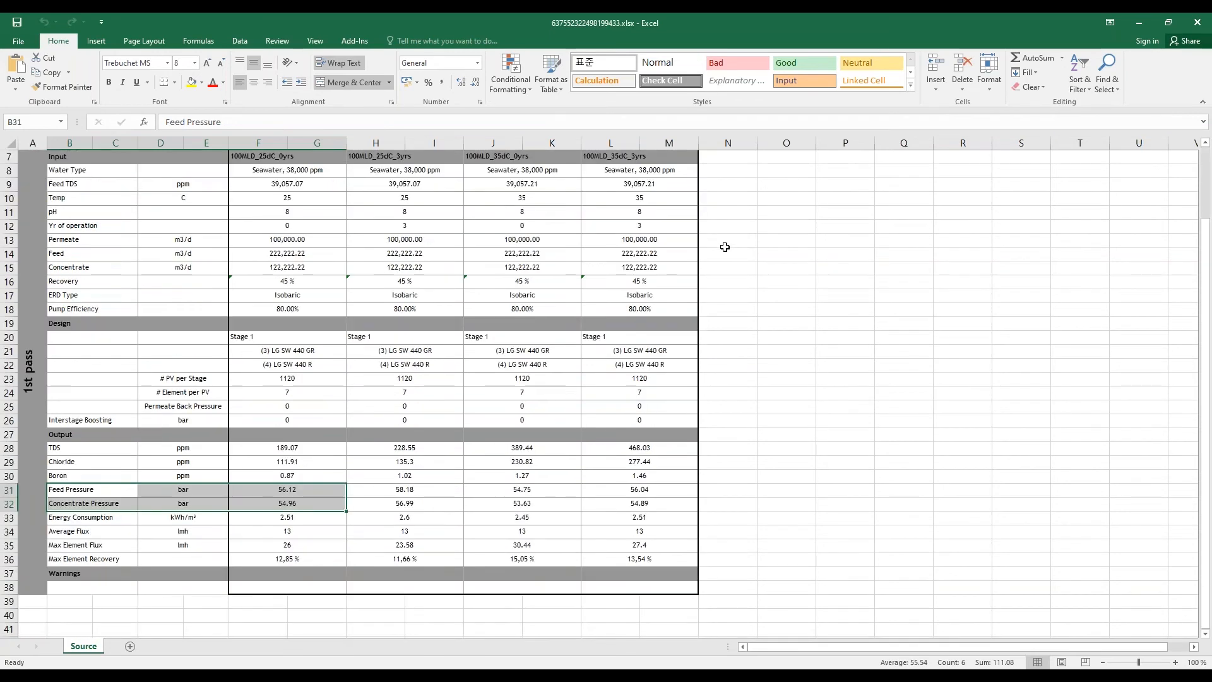
pyautogui.scroll(2, 725, 249)
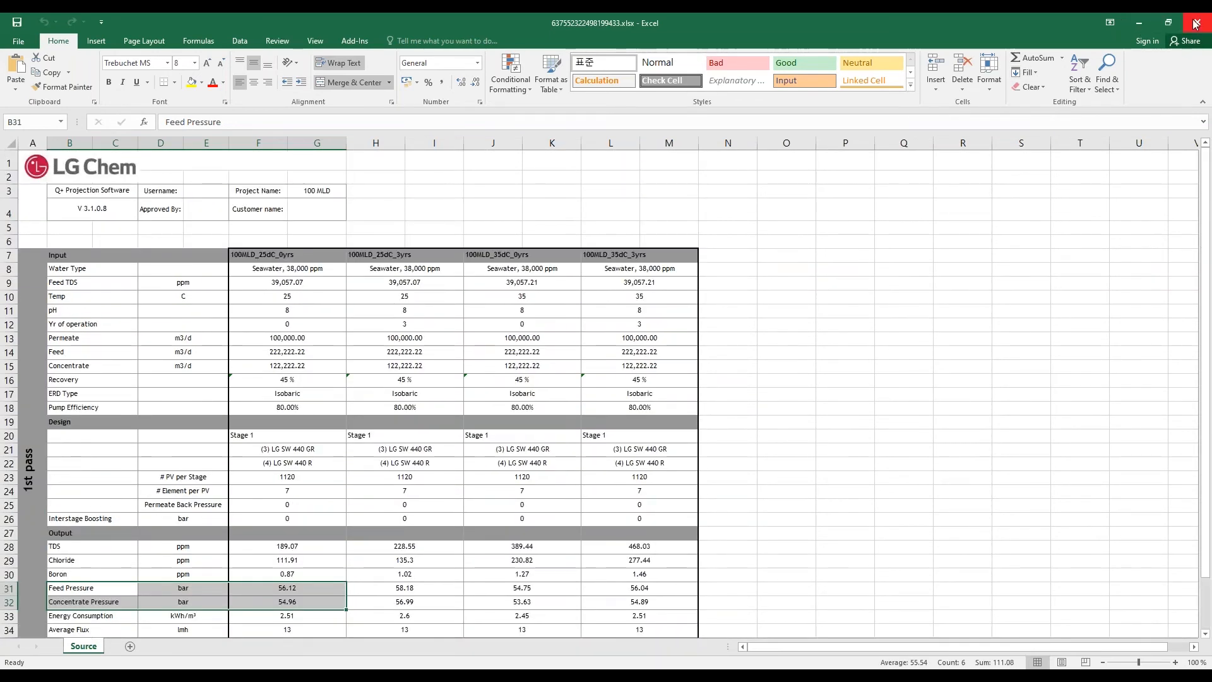
pyautogui.click(259, 143)
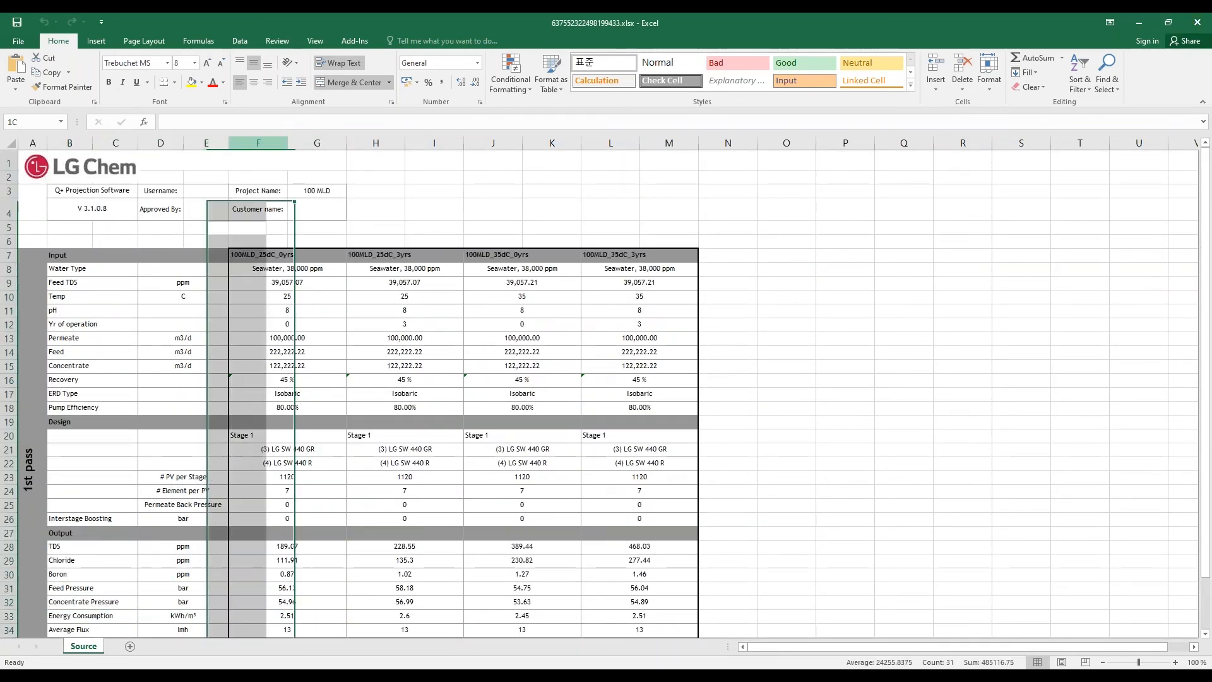
pyautogui.click(1199, 27)
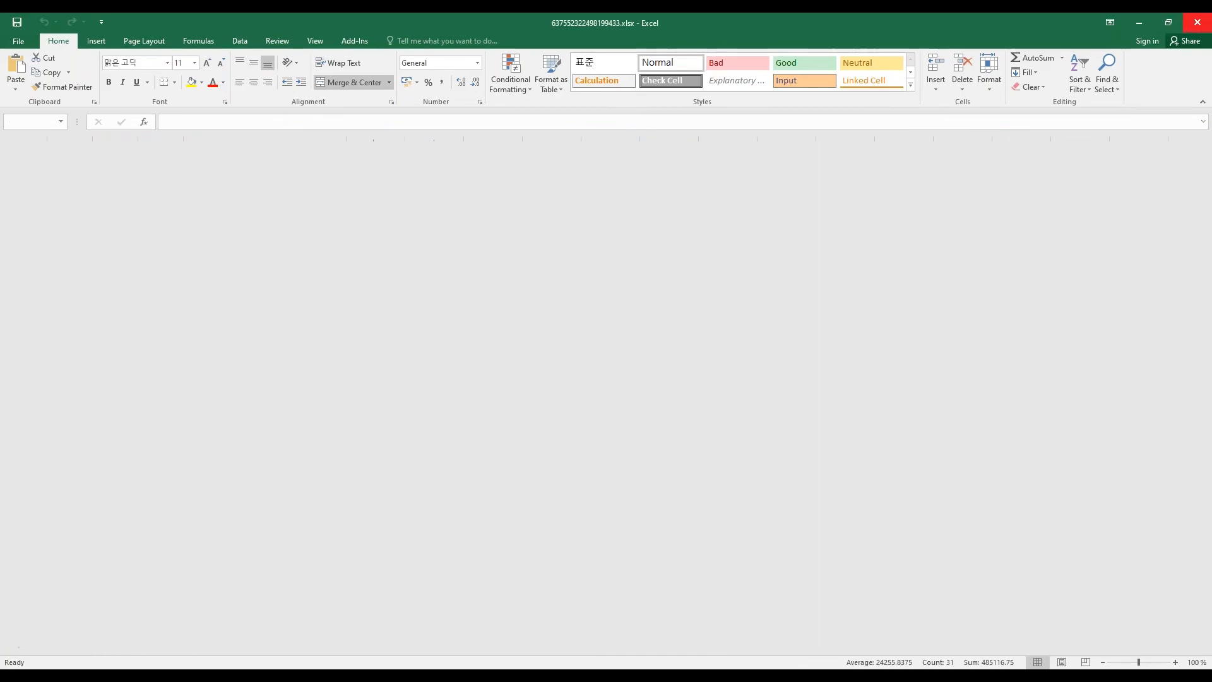
pyautogui.click(819, 134)
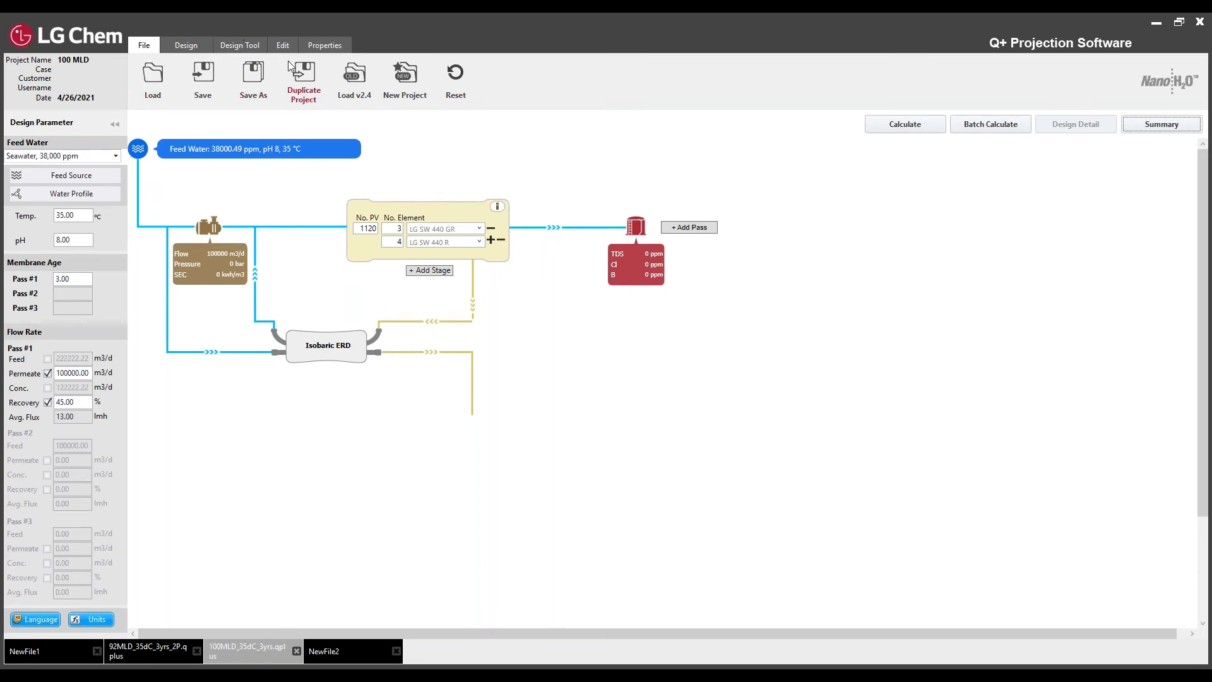
# Duplicate the 100MLD_35dC_3yrs project and set the copy's feed temperature to 30 °C
pyautogui.click(152, 76)
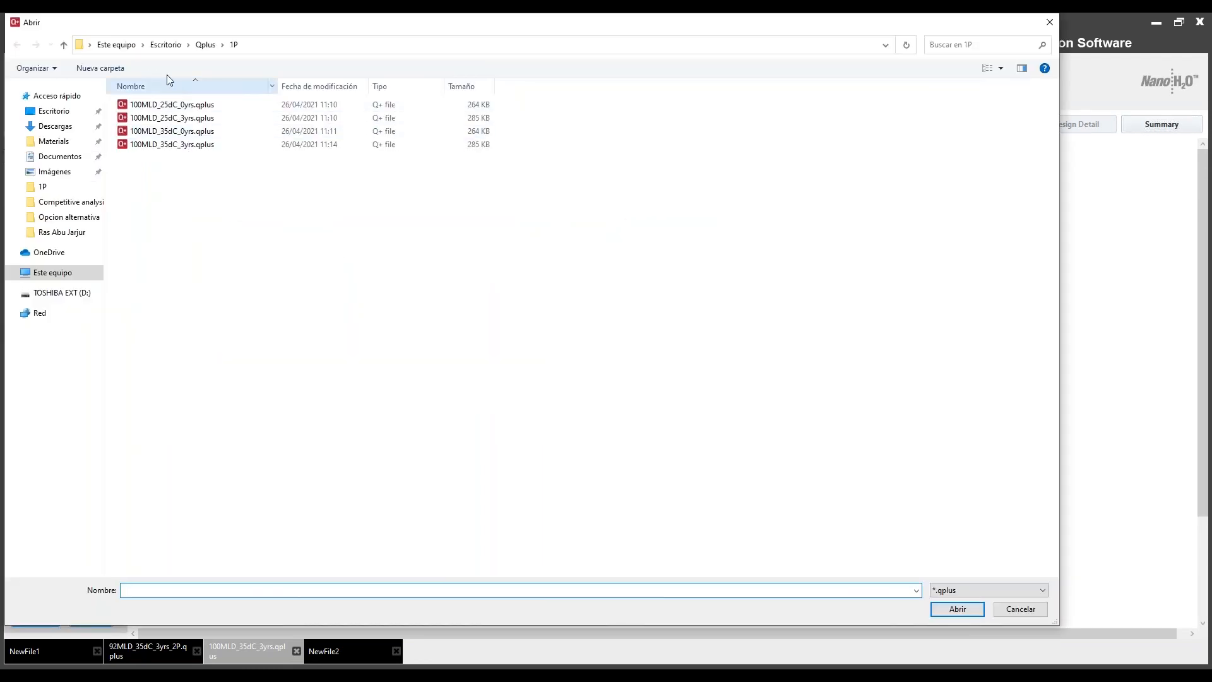
pyautogui.click(1050, 22)
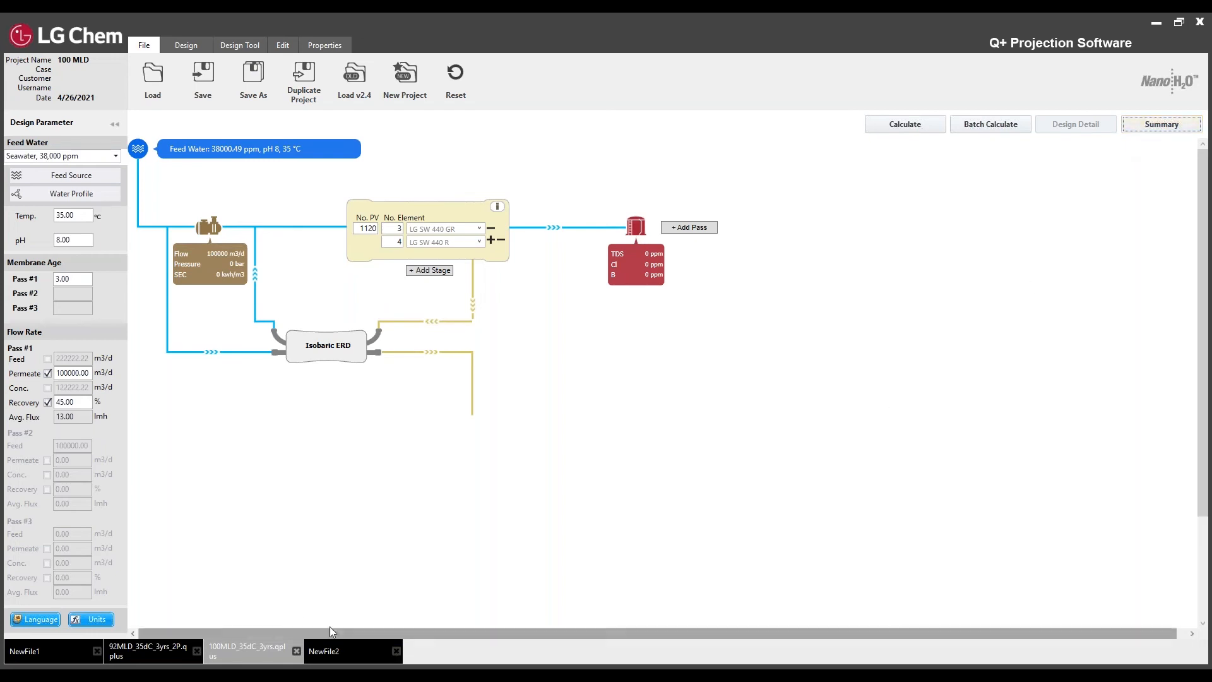
pyautogui.click(305, 72)
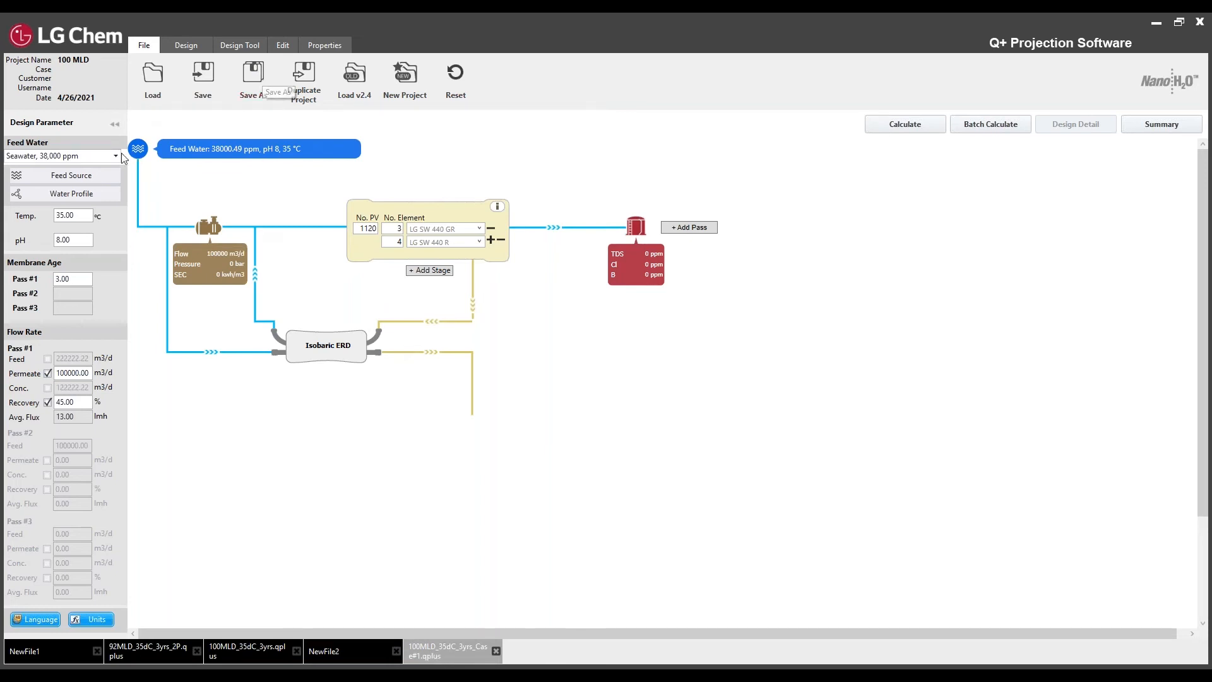
pyautogui.click(80, 215)
pyautogui.press('BackSpace')
pyautogui.press('BackSpace')
pyautogui.press('BackSpace')
pyautogui.press('BackSpace')
pyautogui.write('0')
# Save the duplicated project in the 1P folder under the name 100MLD_30dC_3yrs.qplus
pyautogui.click(253, 74)
pyautogui.click(215, 157)
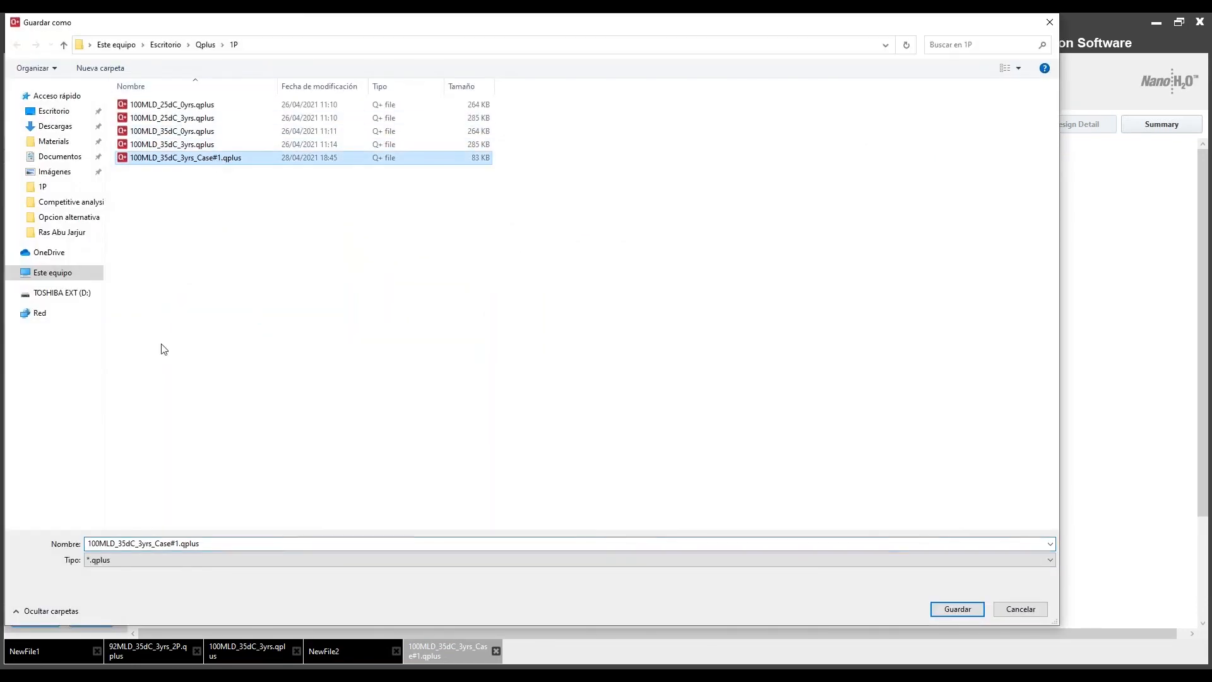
pyautogui.click(136, 543)
pyautogui.click(136, 542)
pyautogui.press('BackSpace')
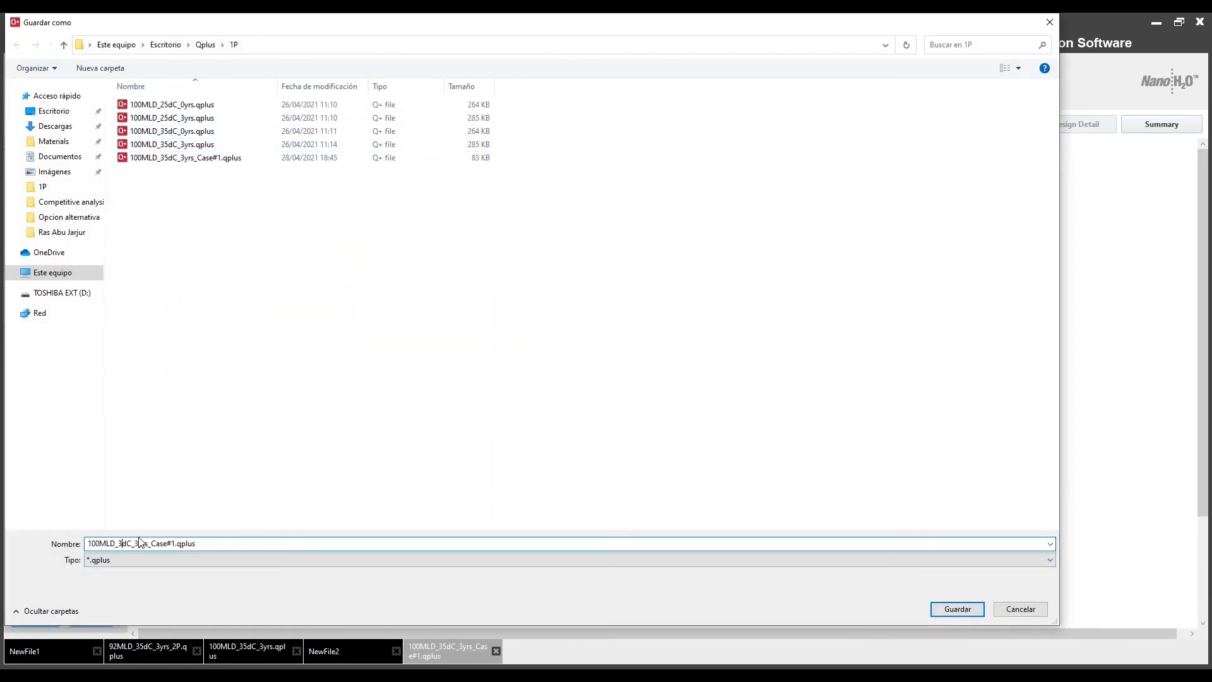
pyautogui.write('0')
pyautogui.moveTo(155, 543); pyautogui.dragTo(179, 543)
pyautogui.press('BackSpace')
pyautogui.press('BackSpace')
pyautogui.click(958, 609)
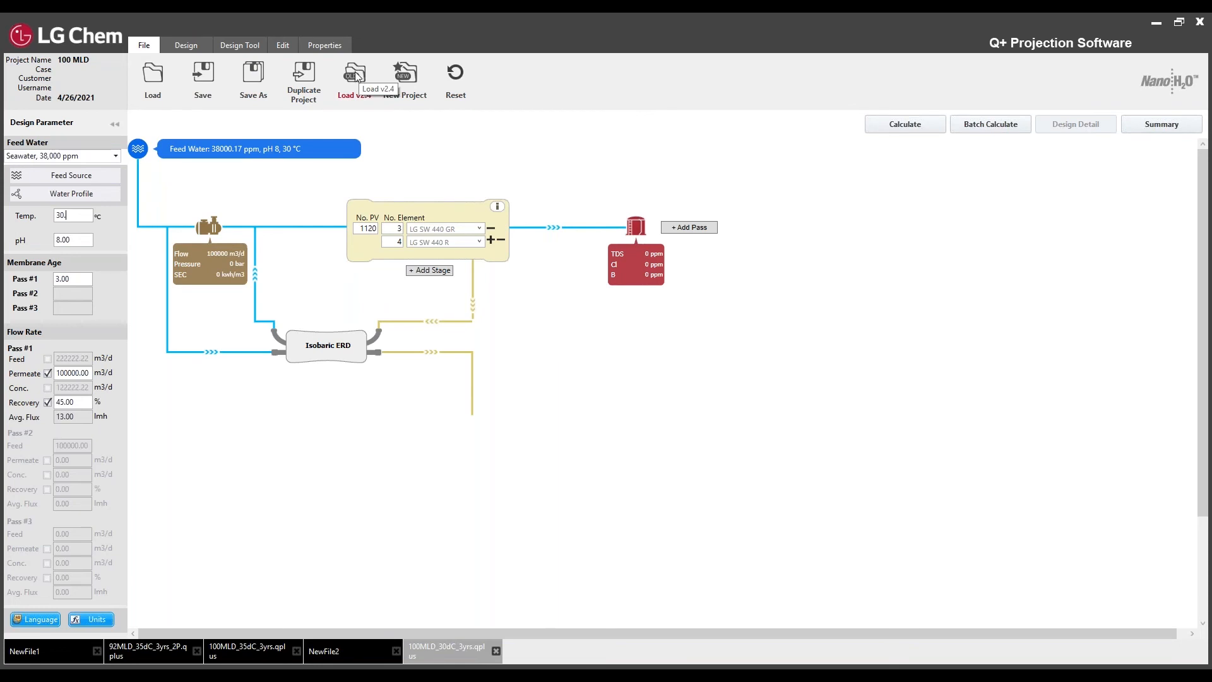
# Create a new blank project and make it the active one
pyautogui.click(407, 74)
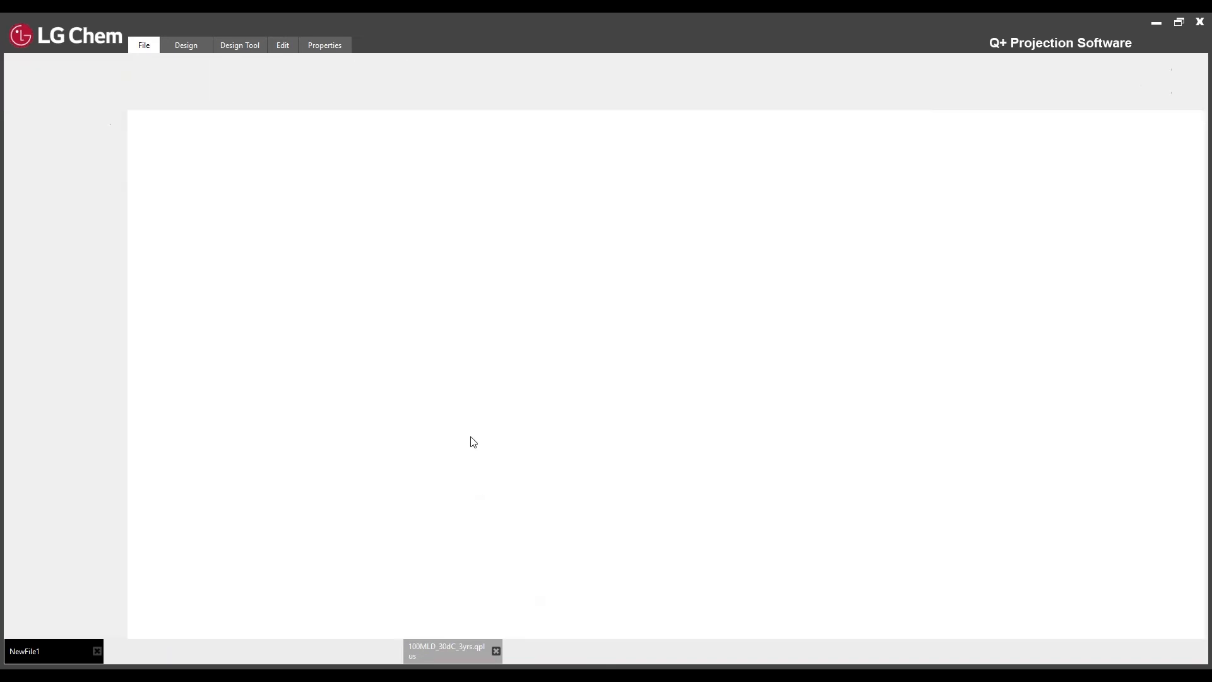
pyautogui.click(542, 656)
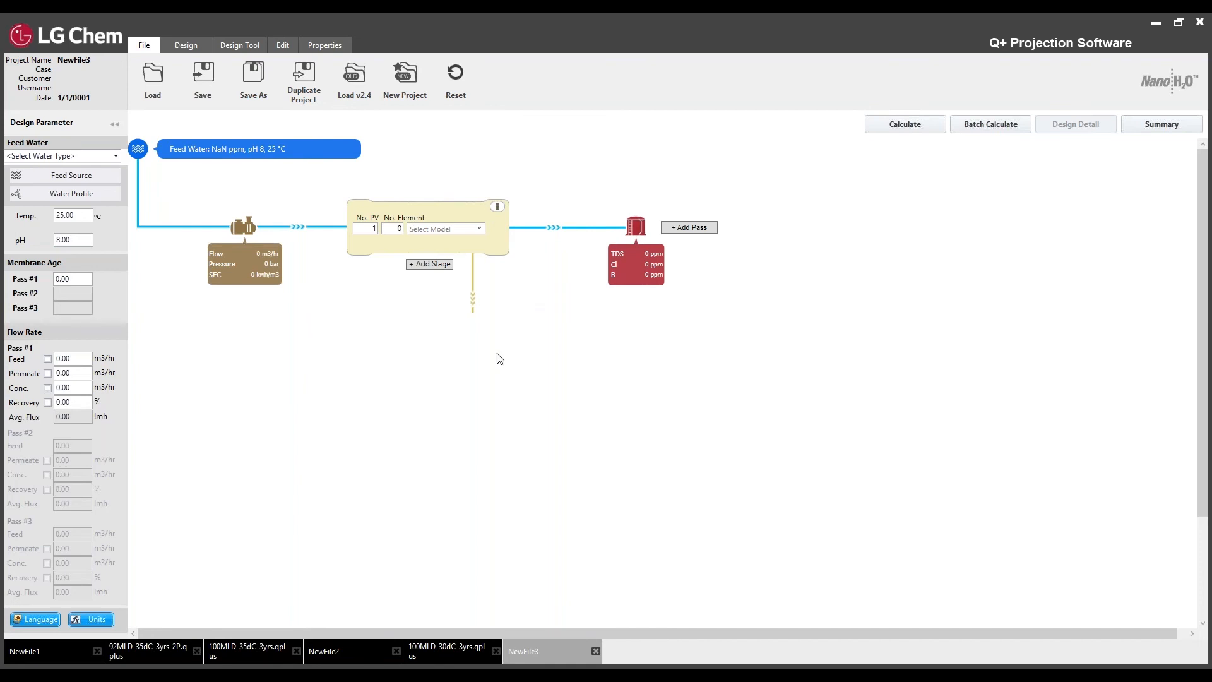
# Review the feed source and water profile settings of the new project, closing each dialog without changes
pyautogui.click(191, 49)
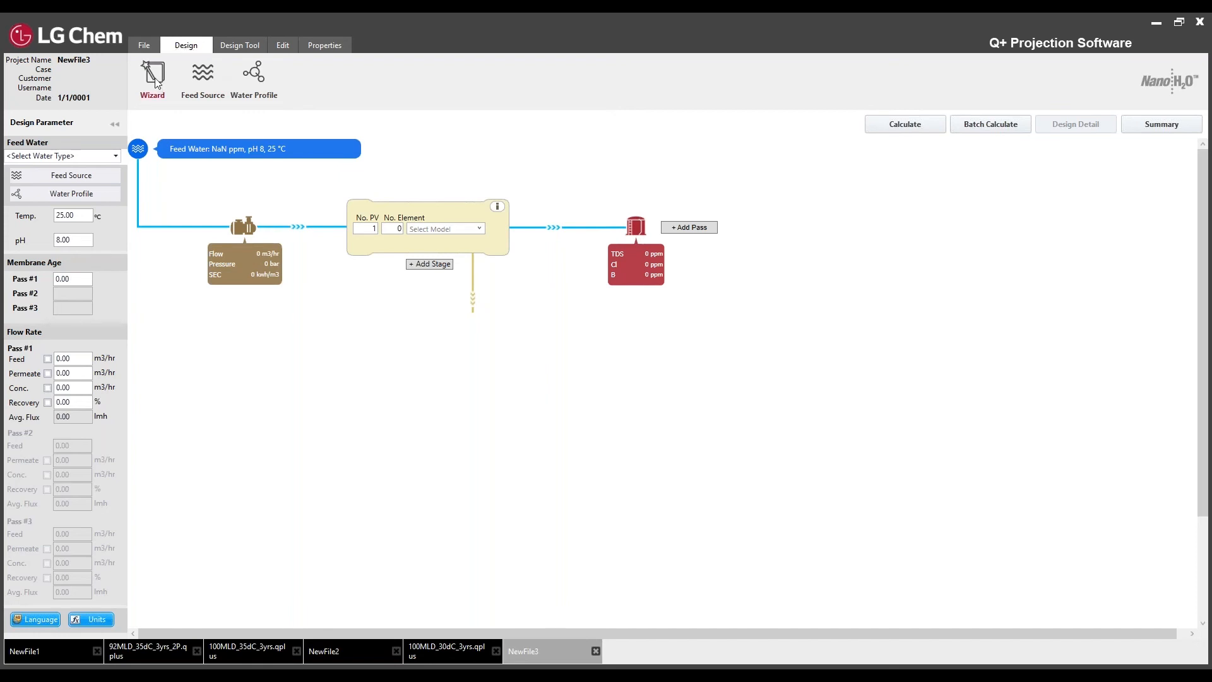
pyautogui.click(200, 75)
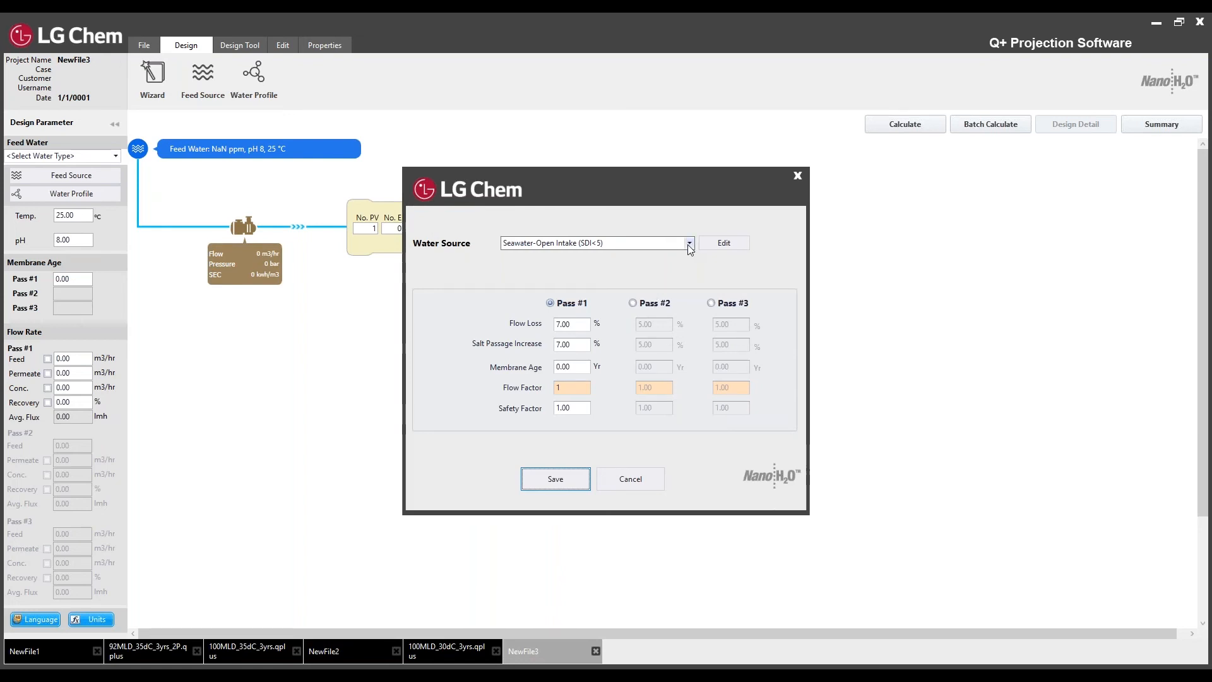
pyautogui.click(796, 176)
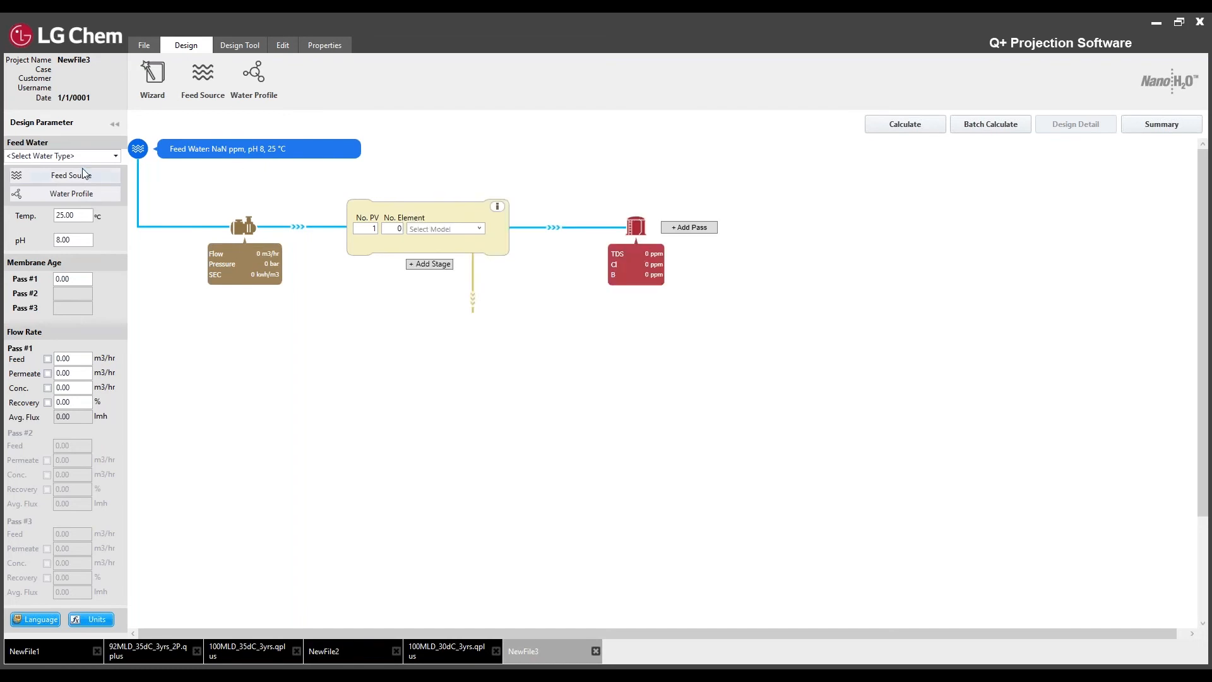
pyautogui.click(71, 177)
pyautogui.click(795, 176)
pyautogui.click(256, 79)
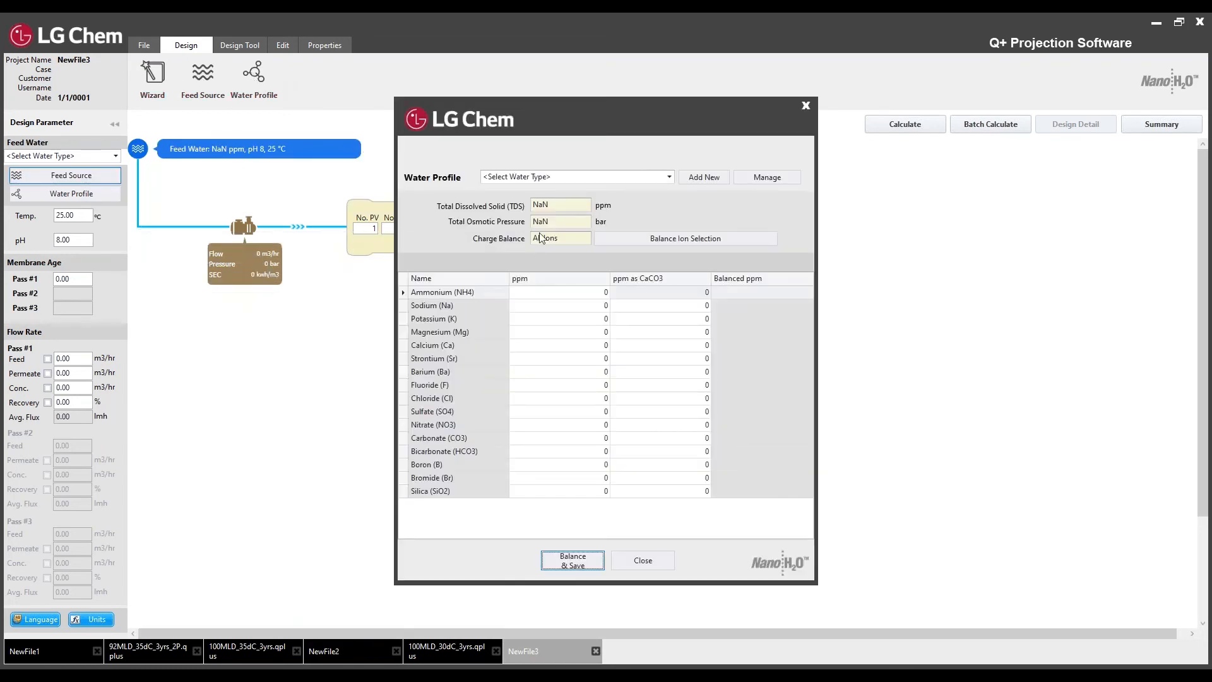
pyautogui.click(804, 107)
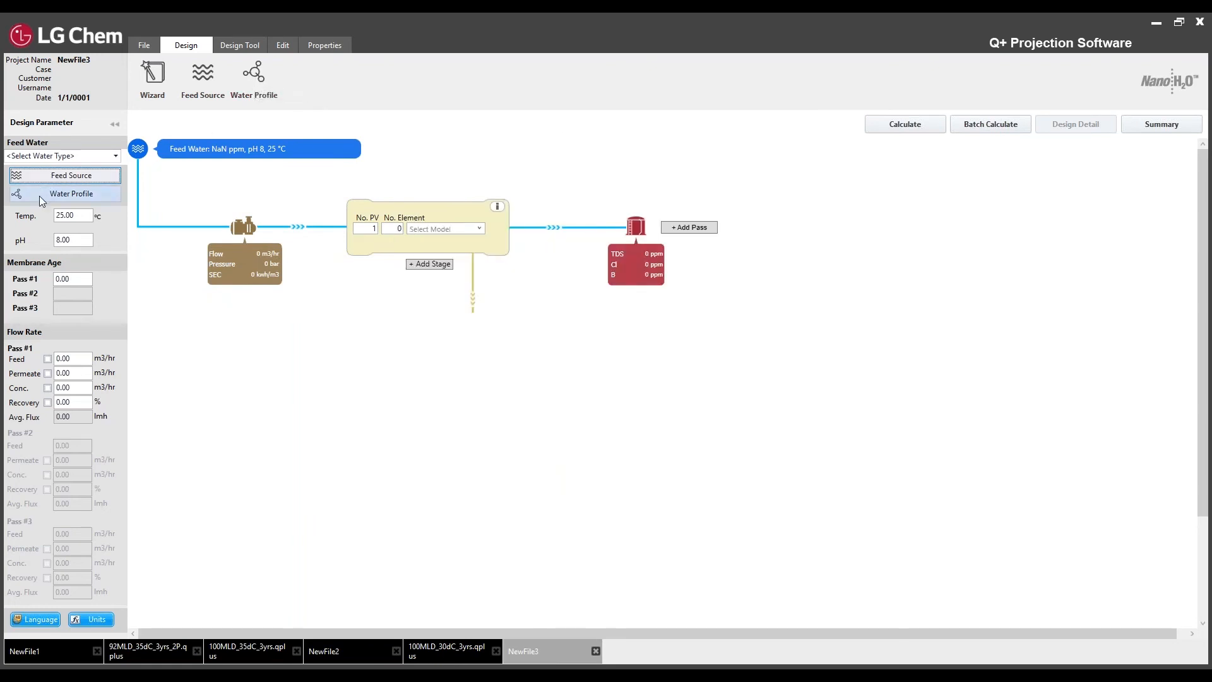
# Walk through the design wizard's pages from project information to configuration, and close it without entering anything
pyautogui.click(158, 67)
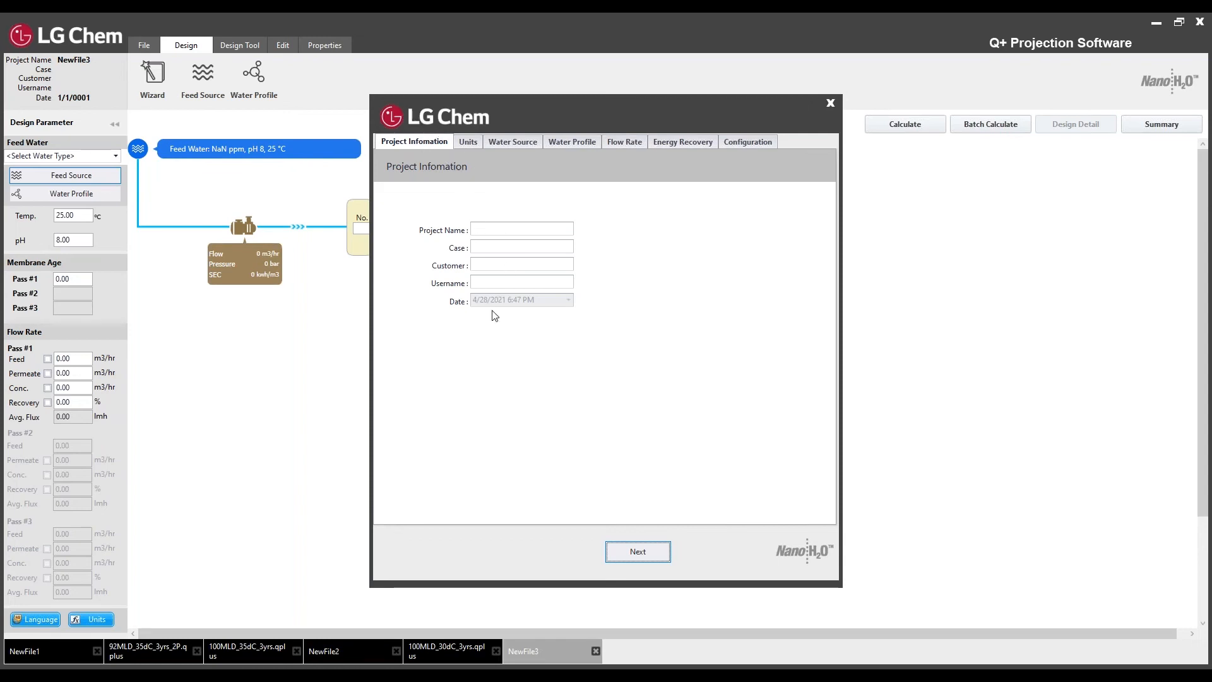
pyautogui.click(628, 554)
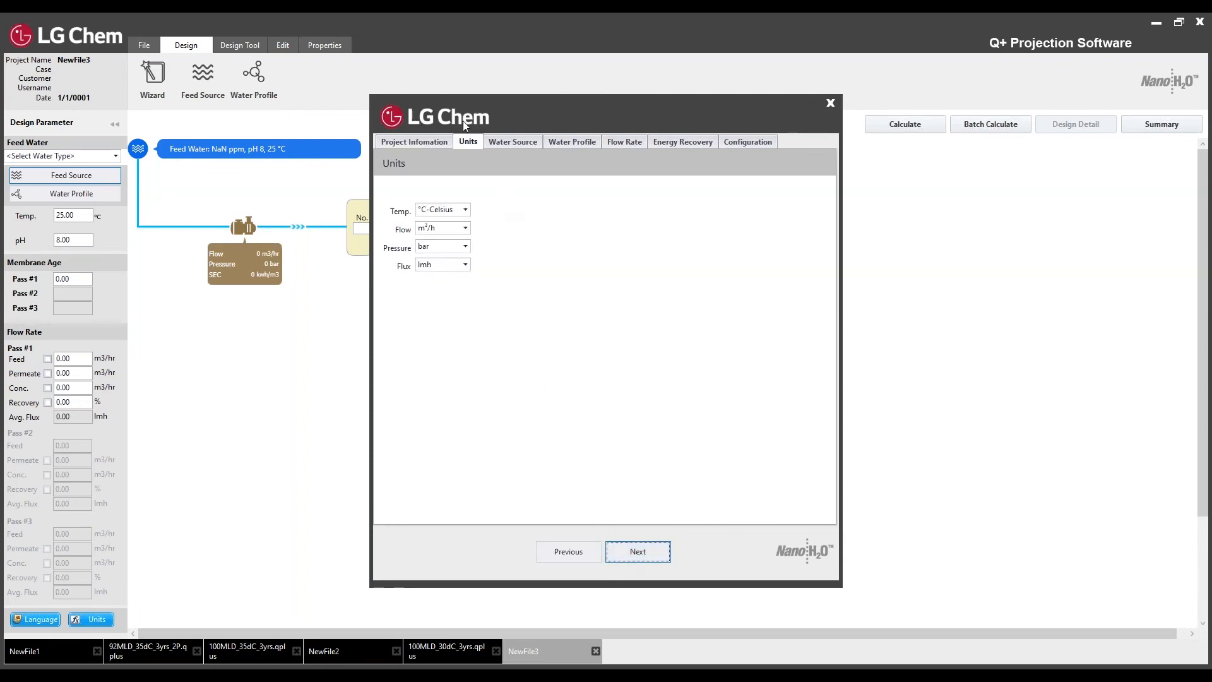
pyautogui.click(634, 558)
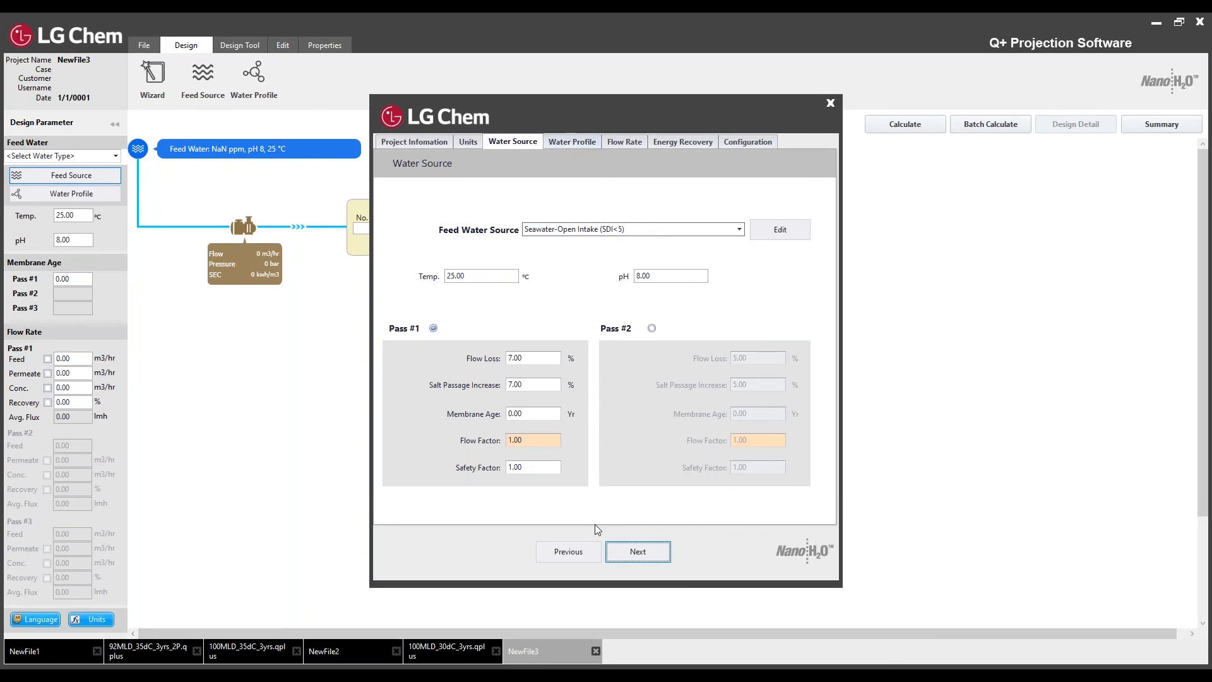
pyautogui.click(628, 551)
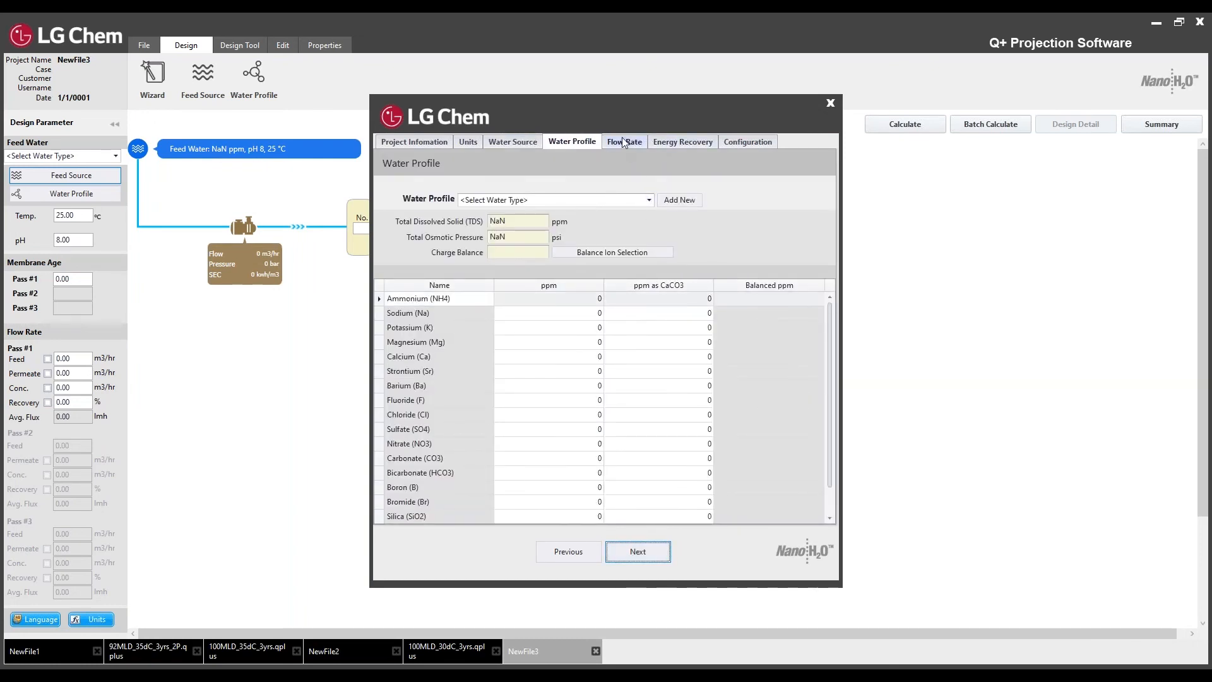
pyautogui.click(641, 556)
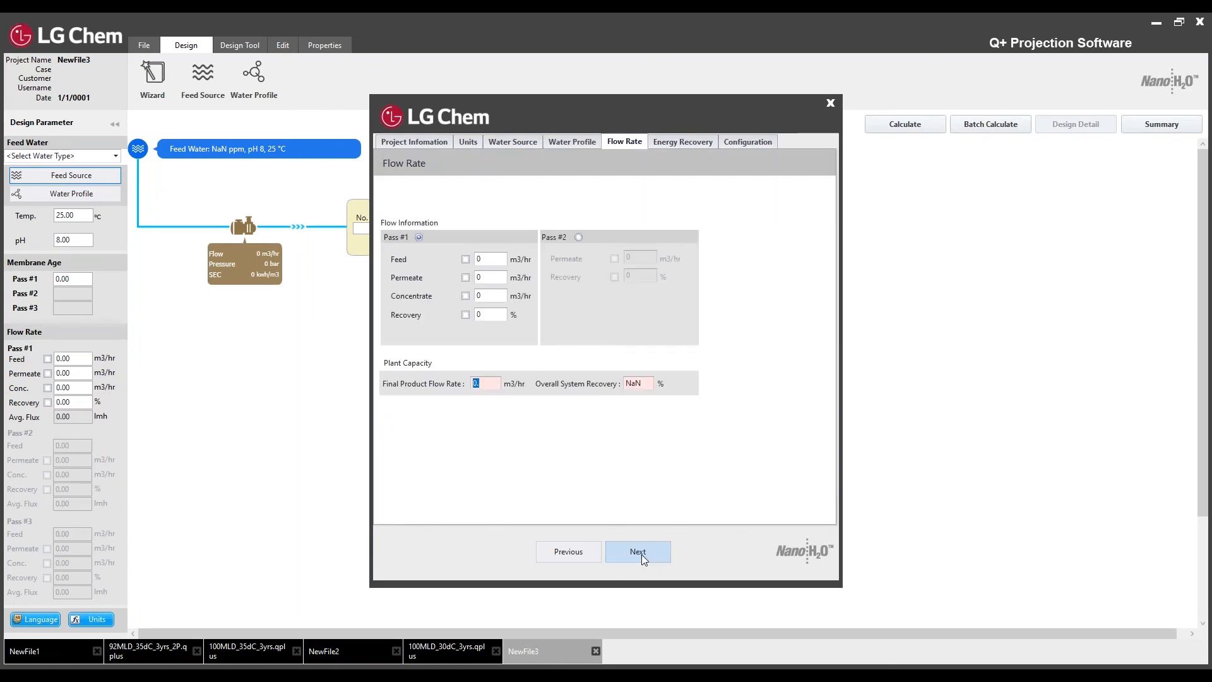
pyautogui.click(642, 554)
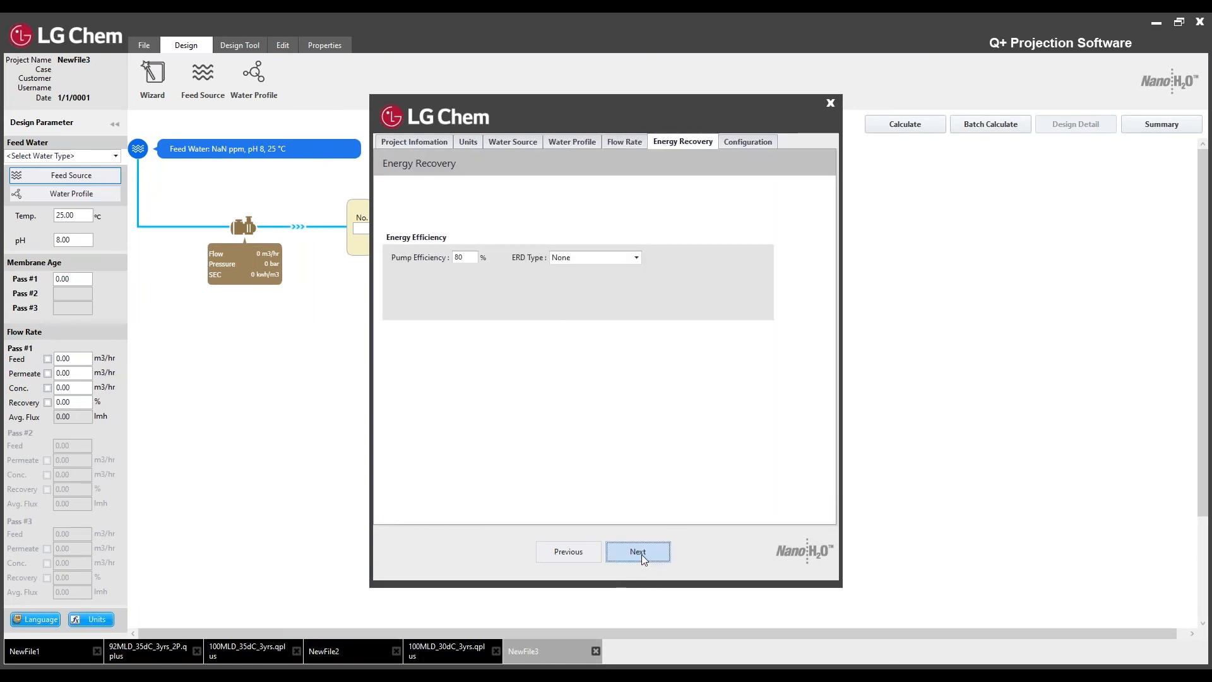
pyautogui.click(641, 553)
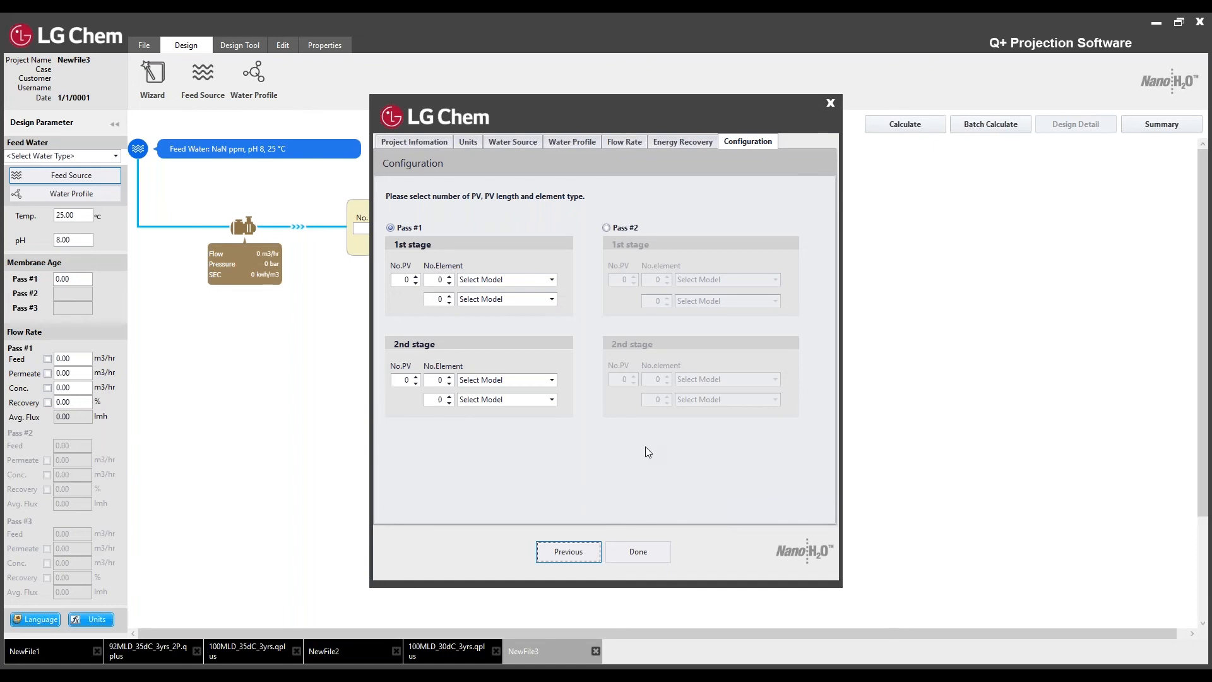
pyautogui.click(829, 105)
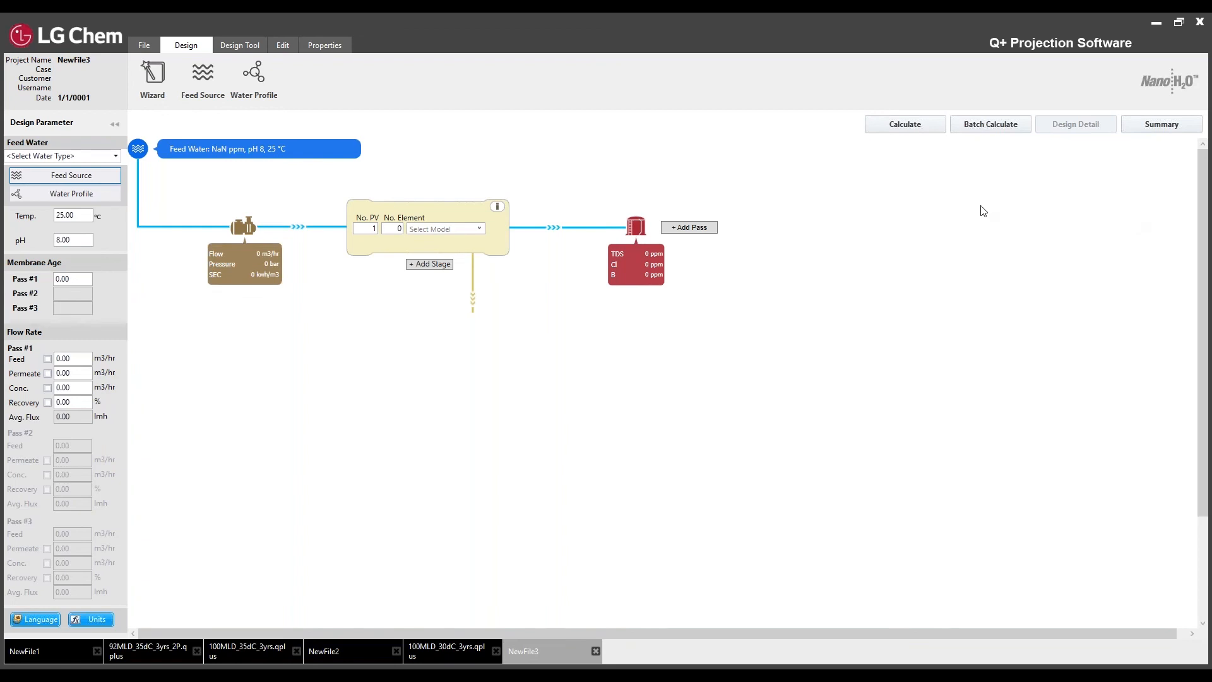
# Look over the available design and editing tools, and view the ion composition editor's list of water types
pyautogui.click(245, 51)
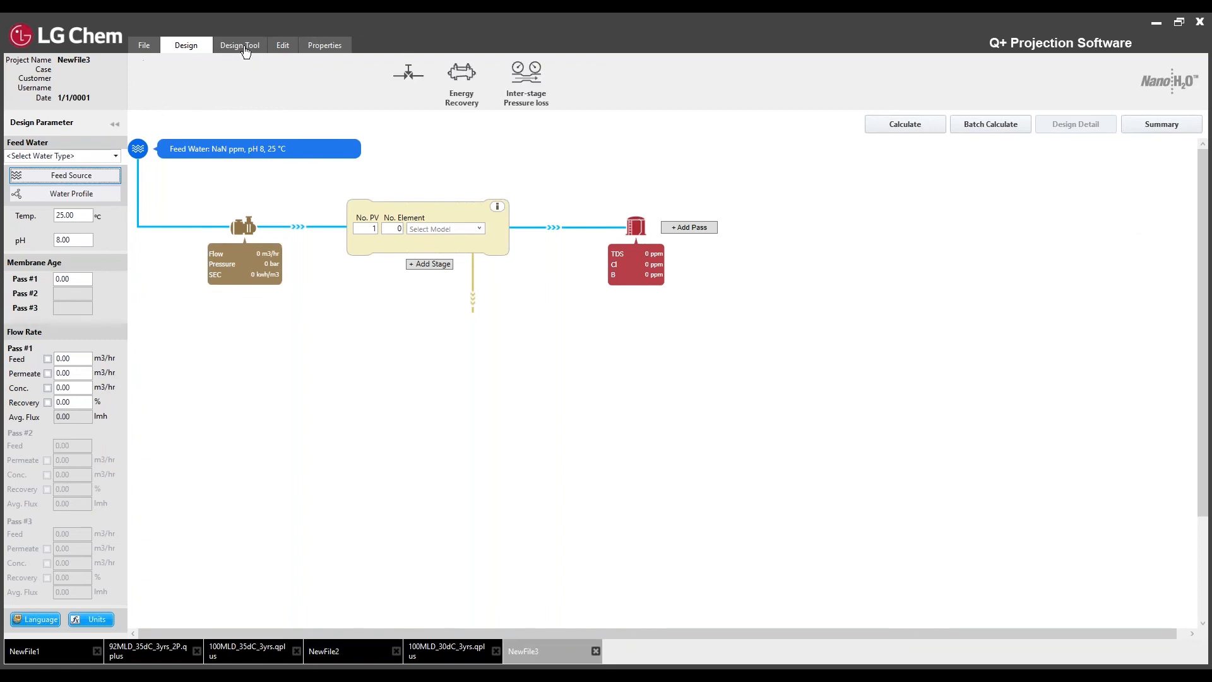
pyautogui.click(282, 50)
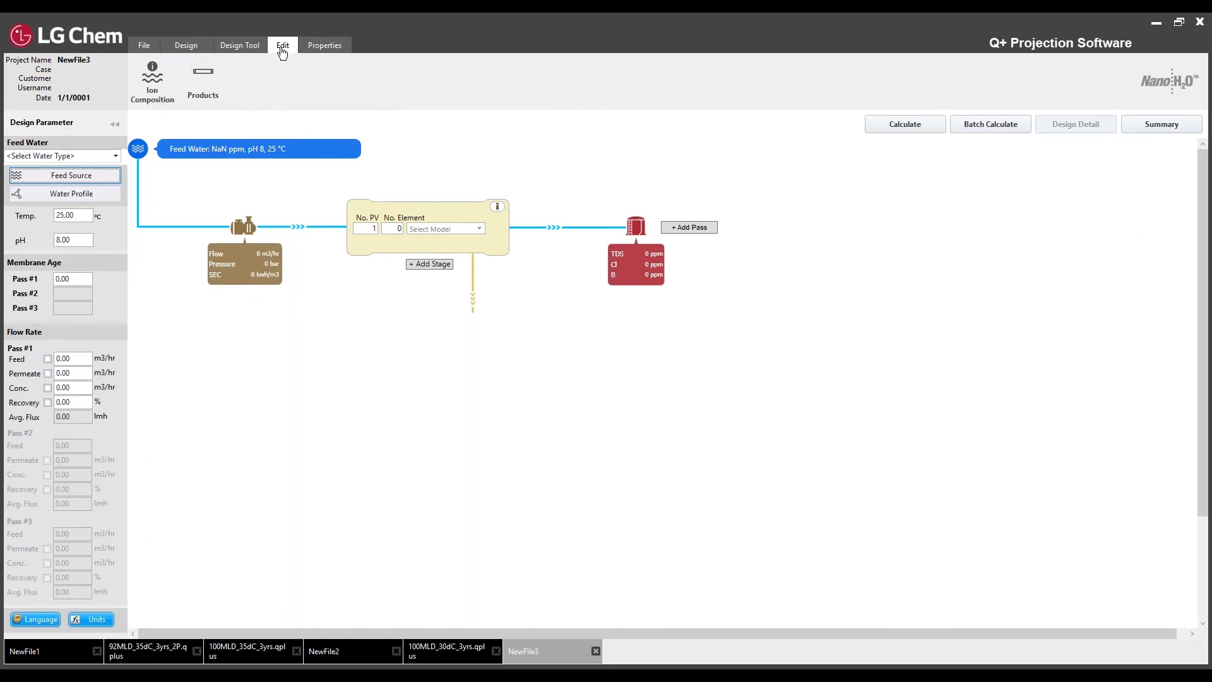
pyautogui.click(153, 79)
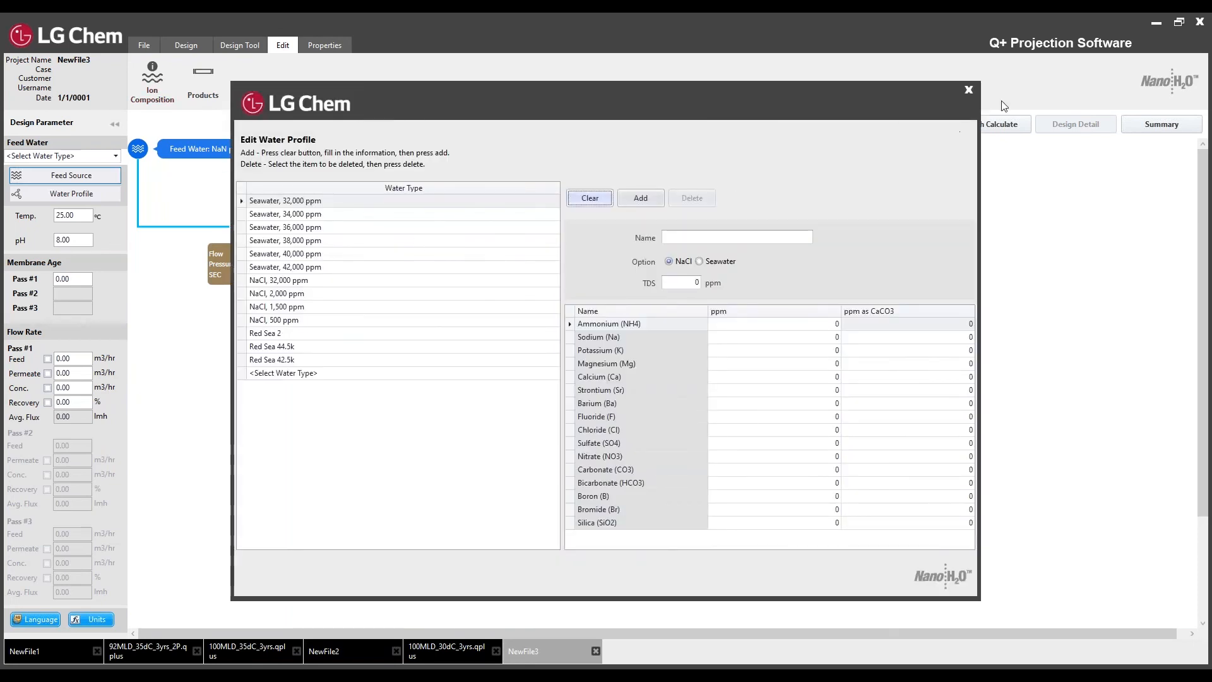
pyautogui.click(969, 90)
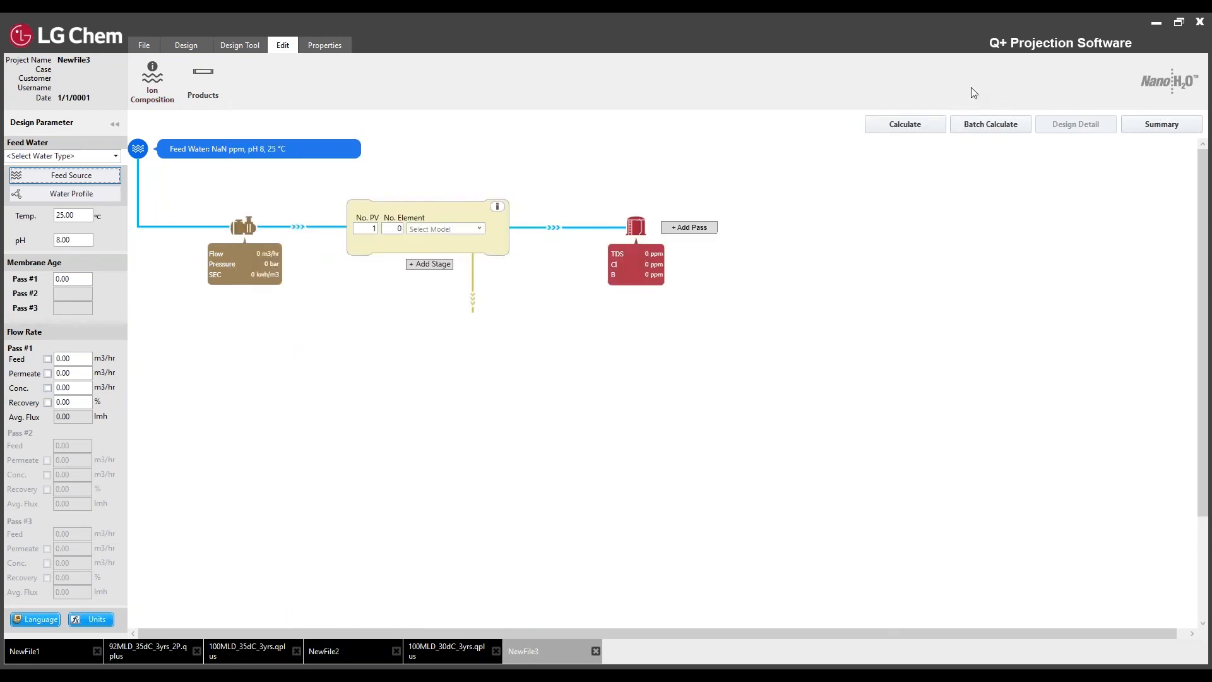
pyautogui.click(164, 87)
# Examine the membrane product list and the fields for defining a product, and close the Products dialog
pyautogui.click(202, 74)
pyautogui.scroll(-3, 429, 297)
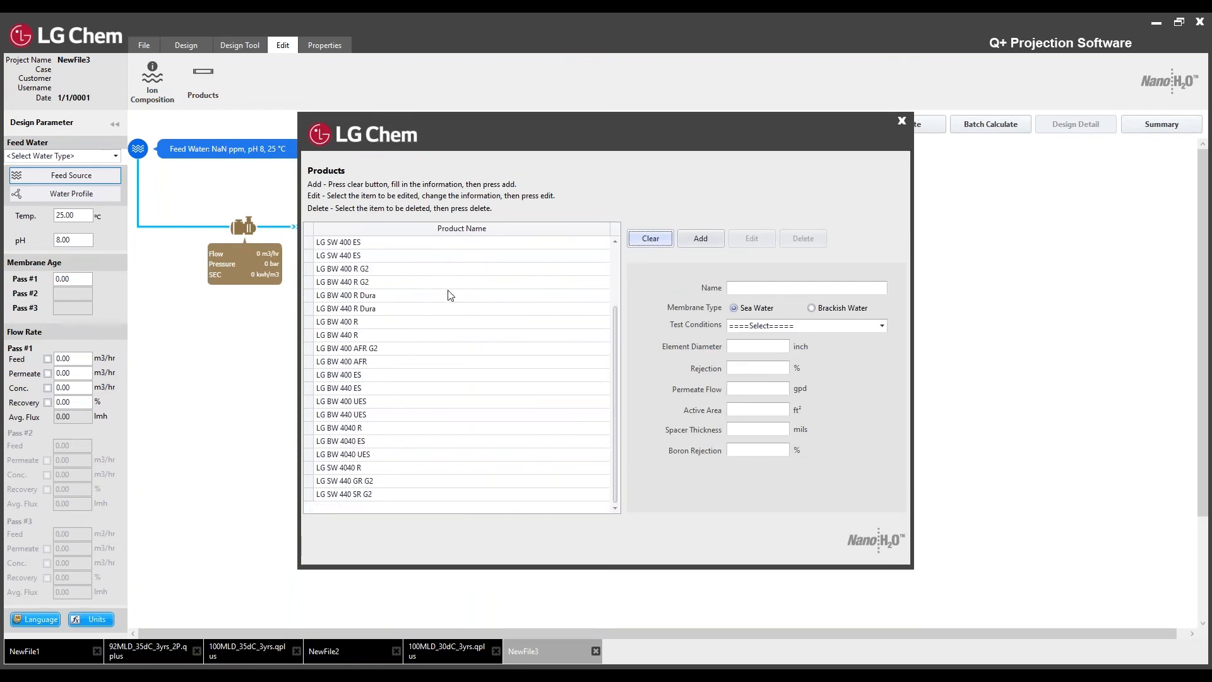
pyautogui.scroll(3, 447, 297)
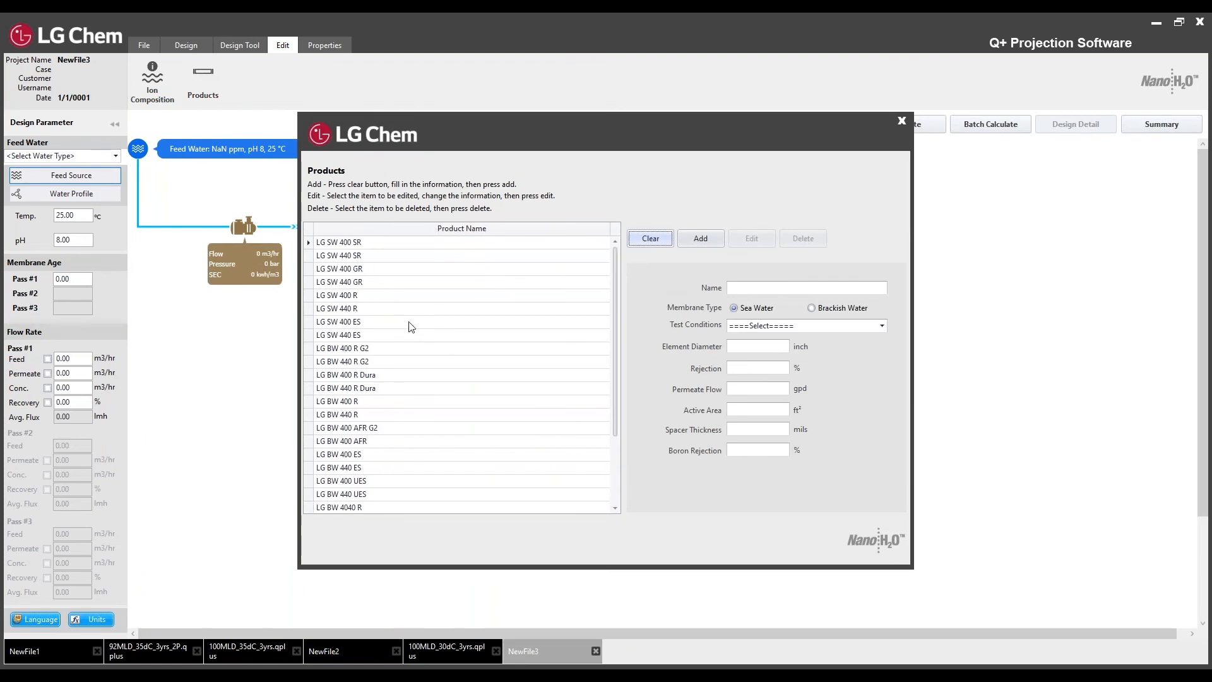
pyautogui.scroll(-3, 419, 315)
pyautogui.scroll(3, 423, 311)
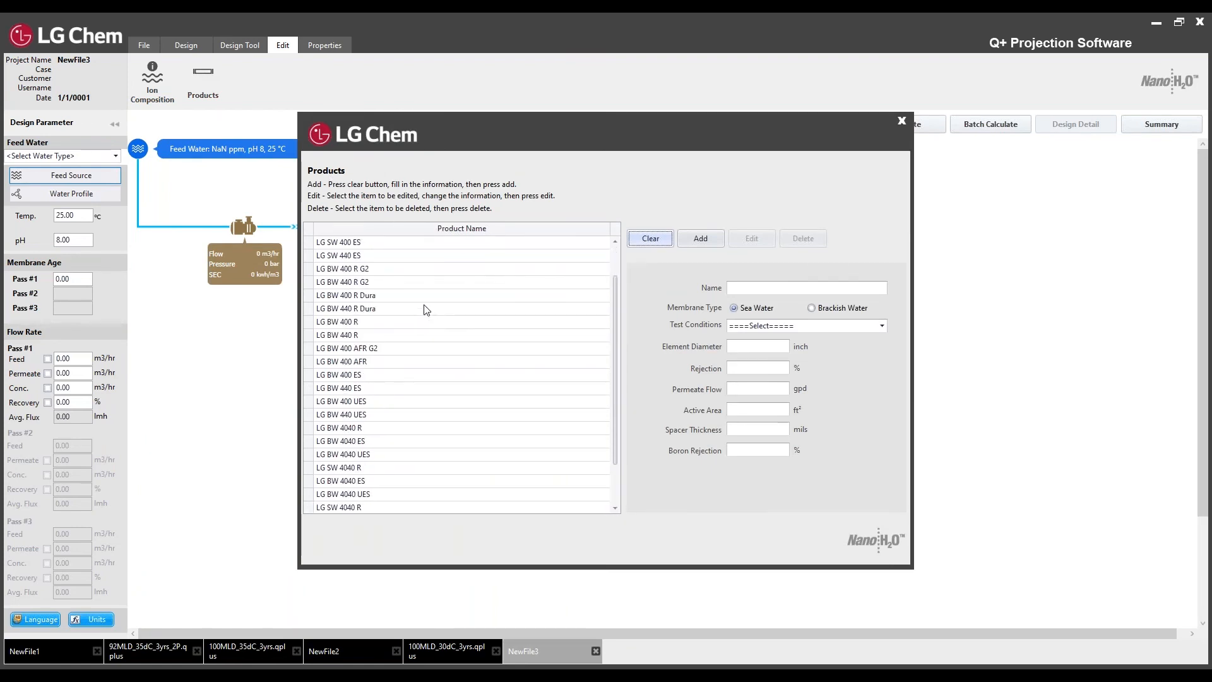
pyautogui.scroll(-2, 426, 309)
pyautogui.scroll(2, 427, 310)
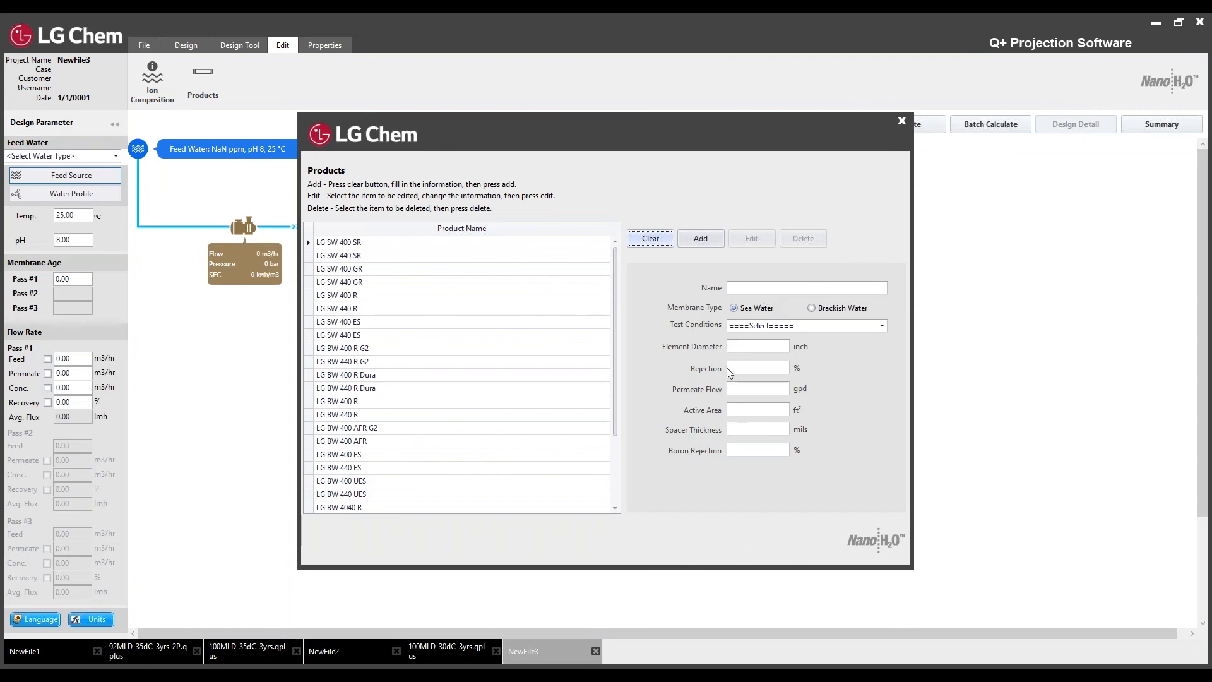
pyautogui.click(901, 120)
# View the software's version and copyright information, and close it
pyautogui.click(328, 48)
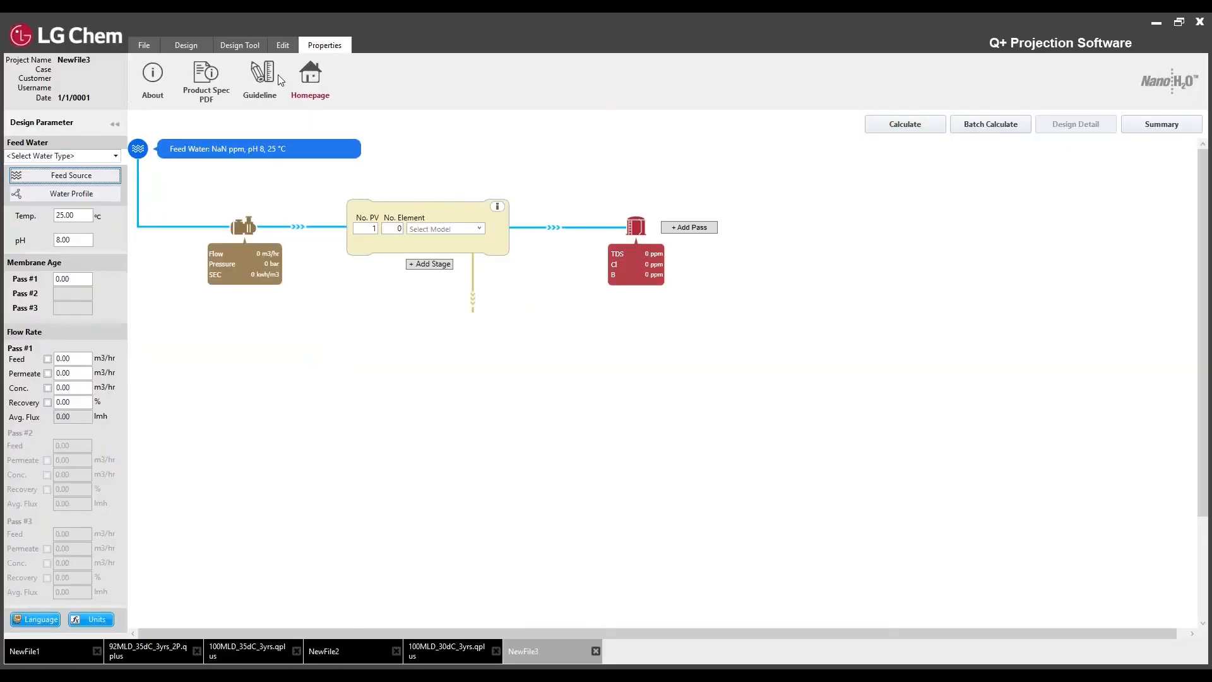
pyautogui.click(151, 77)
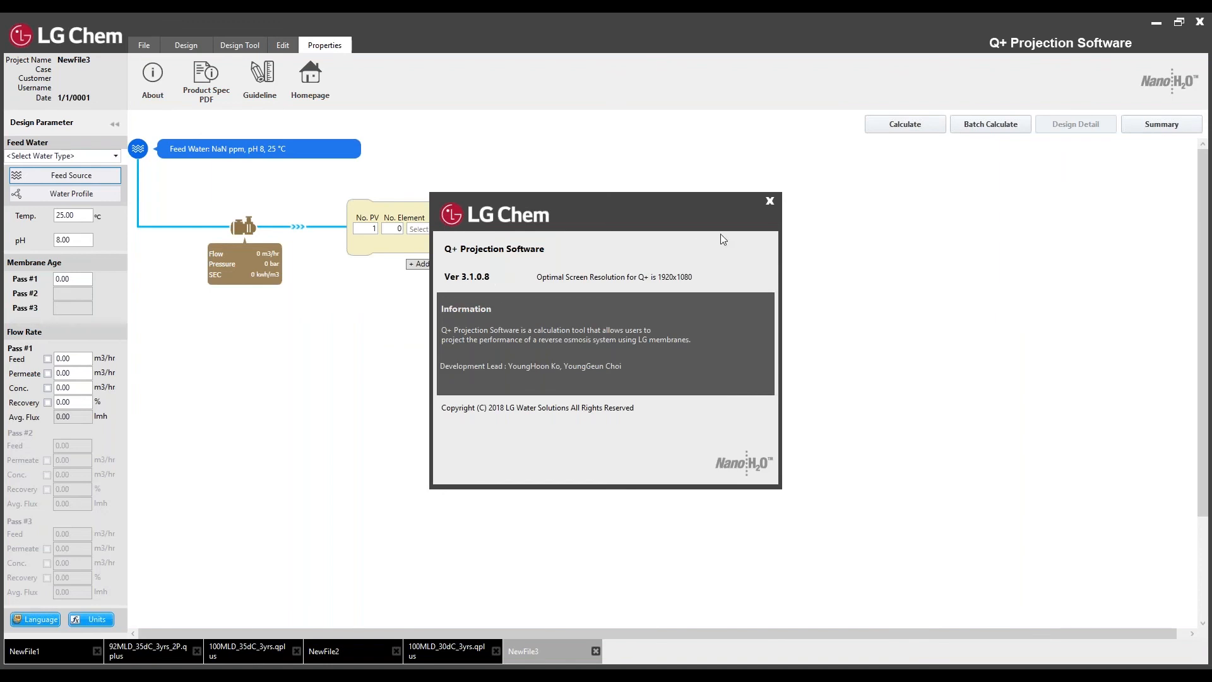
pyautogui.click(769, 202)
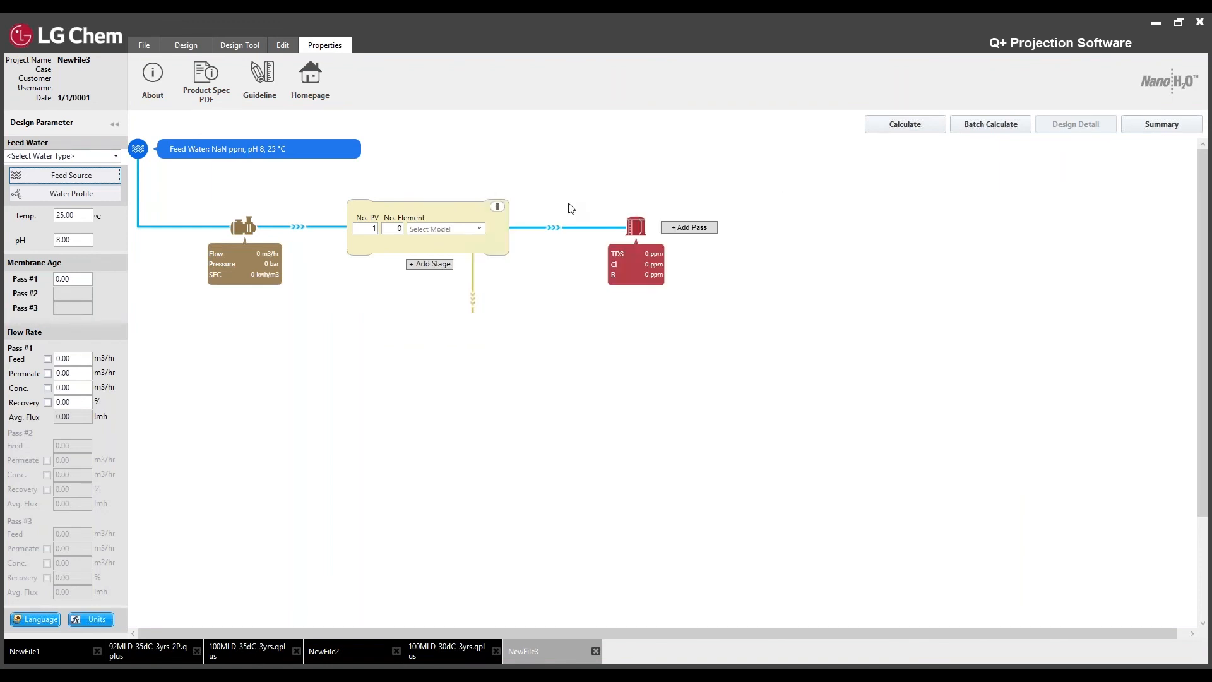
# Open the product specification page in the web browser and look through the Seawater RO data sheets
pyautogui.click(209, 79)
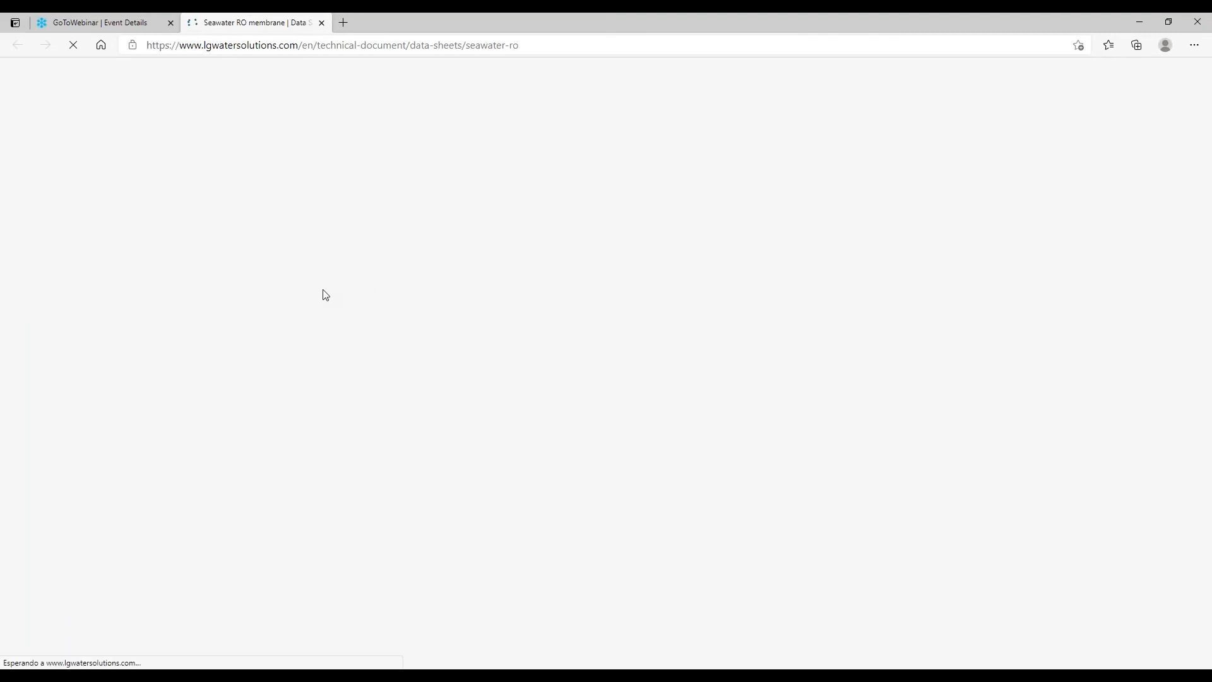
pyautogui.scroll(-4, 498, 298)
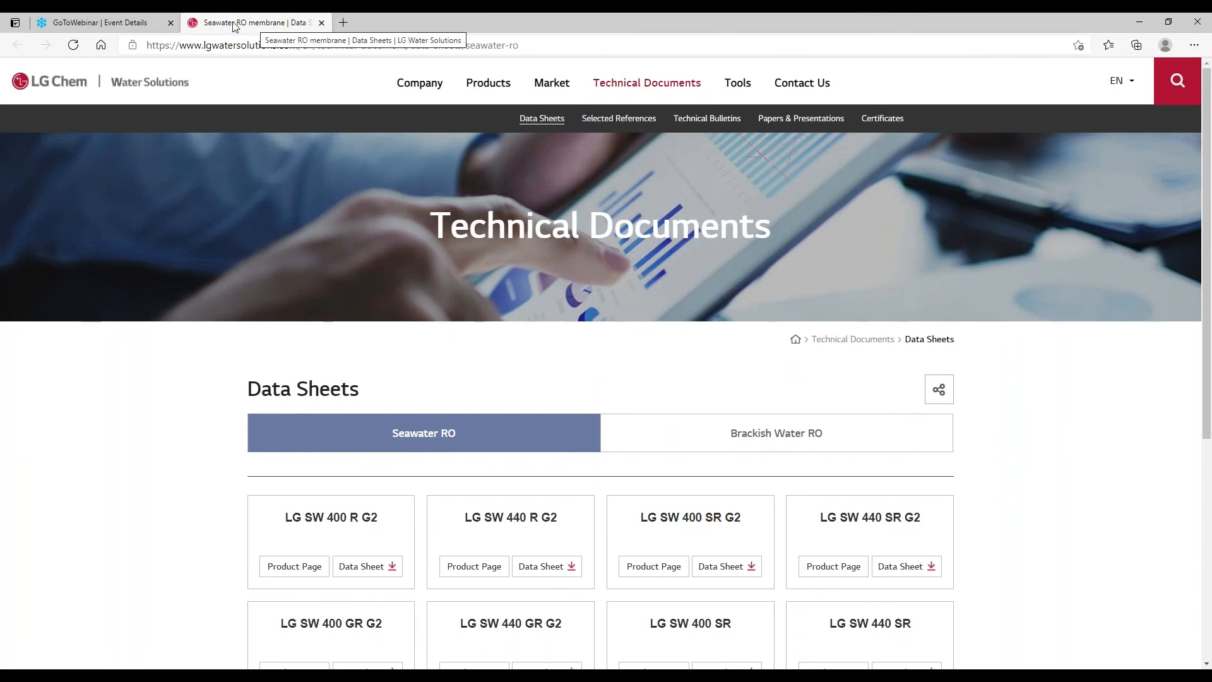
pyautogui.scroll(-5, 458, 404)
pyautogui.scroll(5, 457, 404)
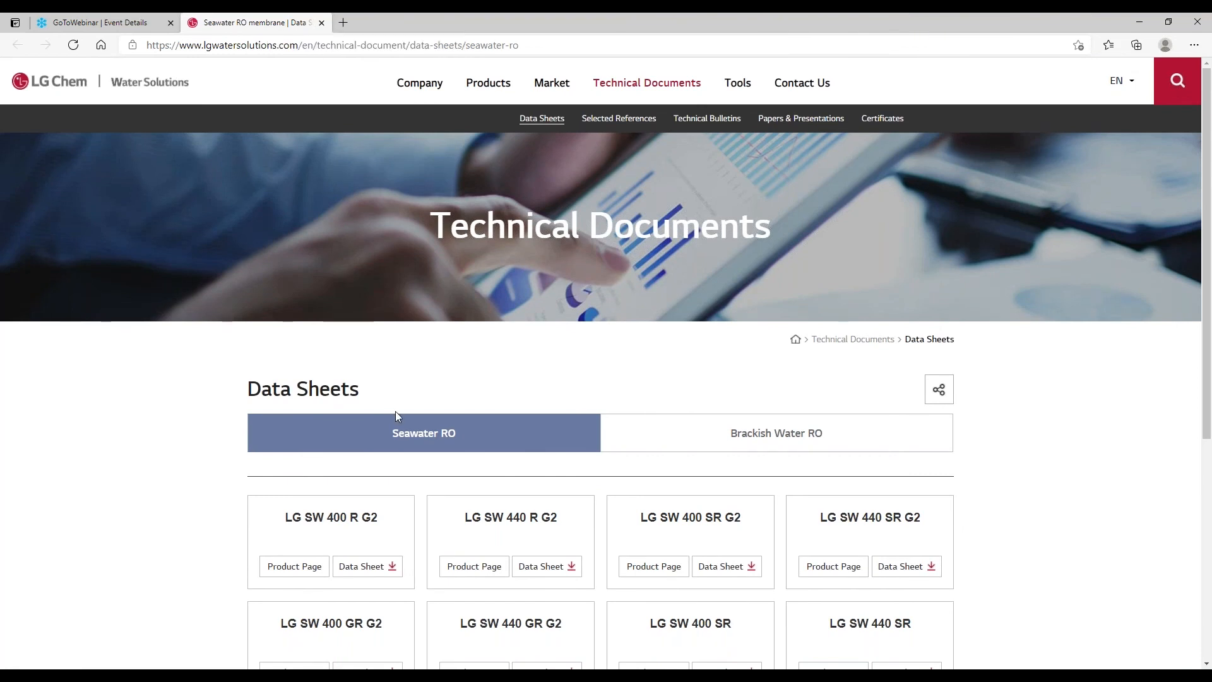
pyautogui.scroll(-3, 395, 415)
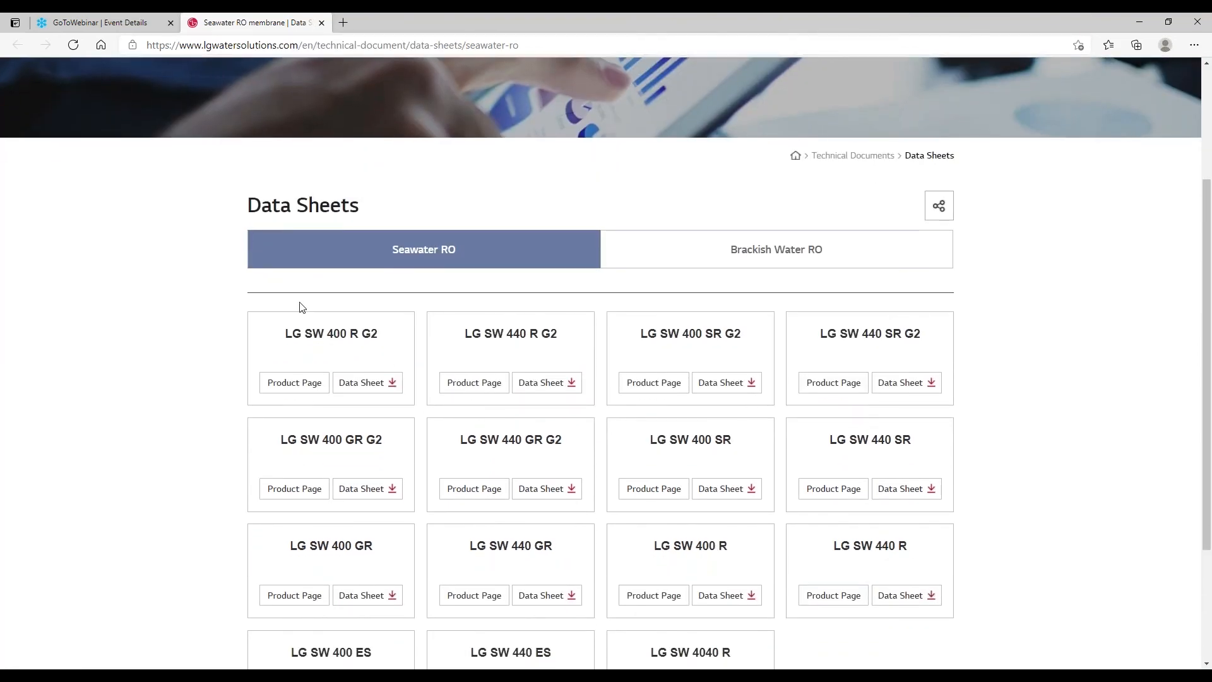
pyautogui.scroll(3, 303, 310)
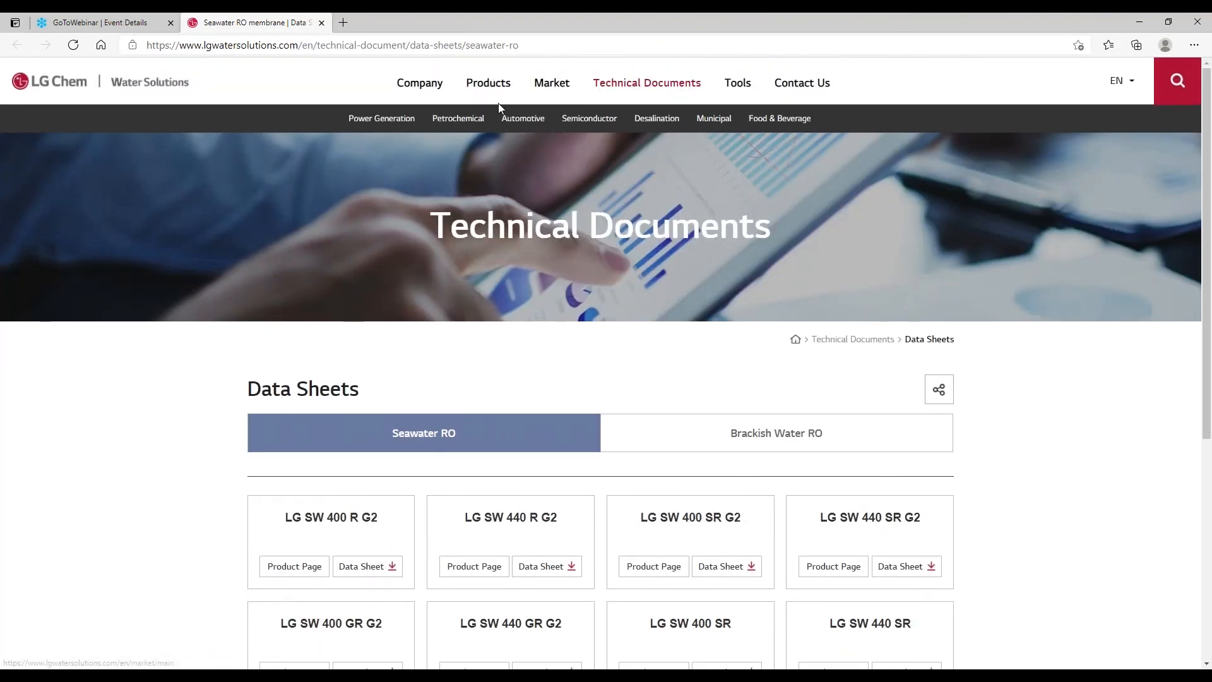
pyautogui.scroll(-3, 519, 279)
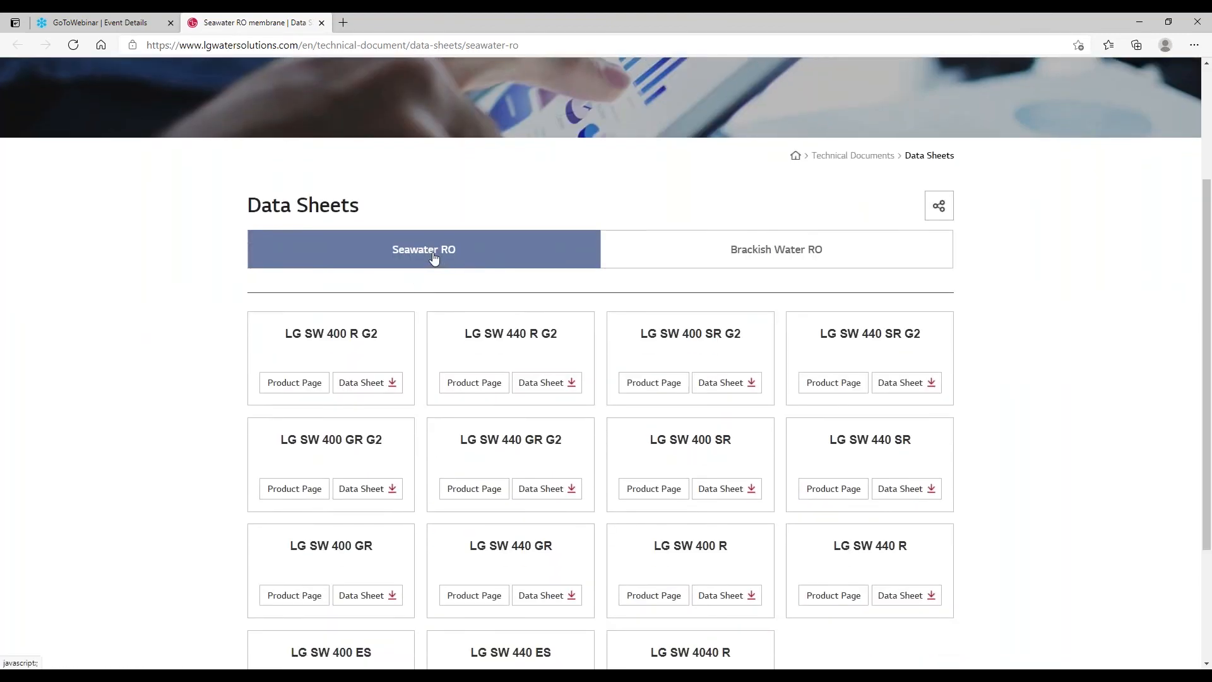
# Check the Brackish Water RO data sheets, return to the Seawater RO list, and minimize the browser
pyautogui.click(787, 263)
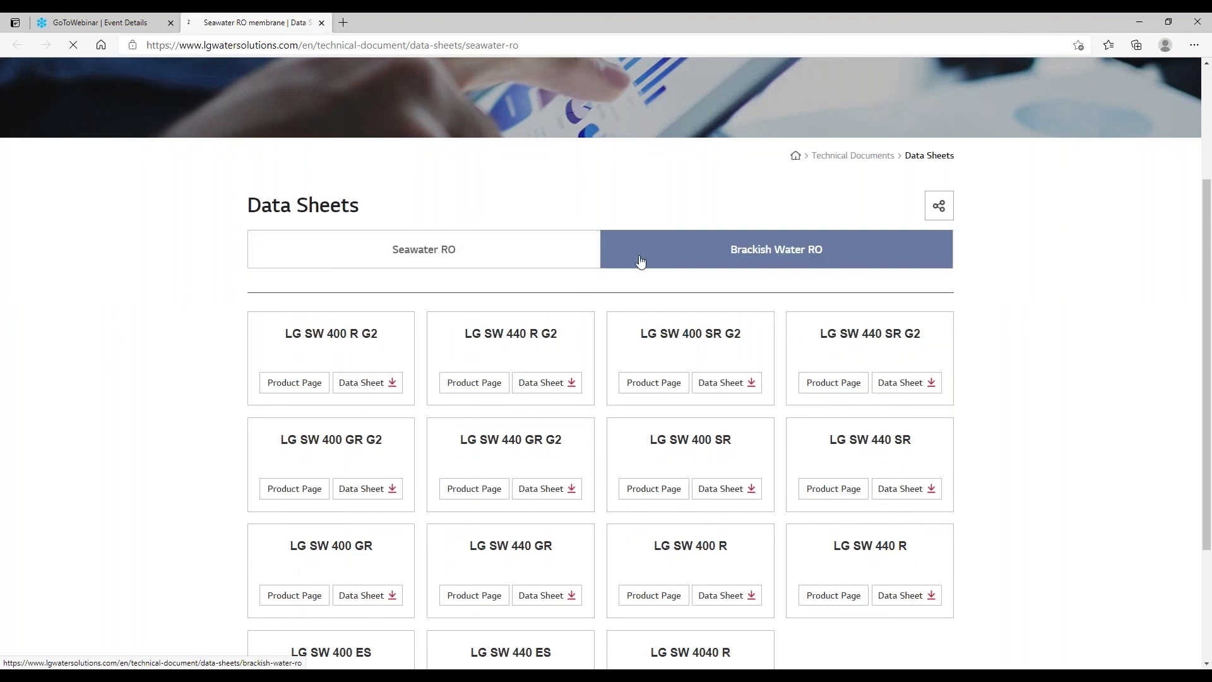
pyautogui.click(390, 431)
pyautogui.scroll(-4, 393, 452)
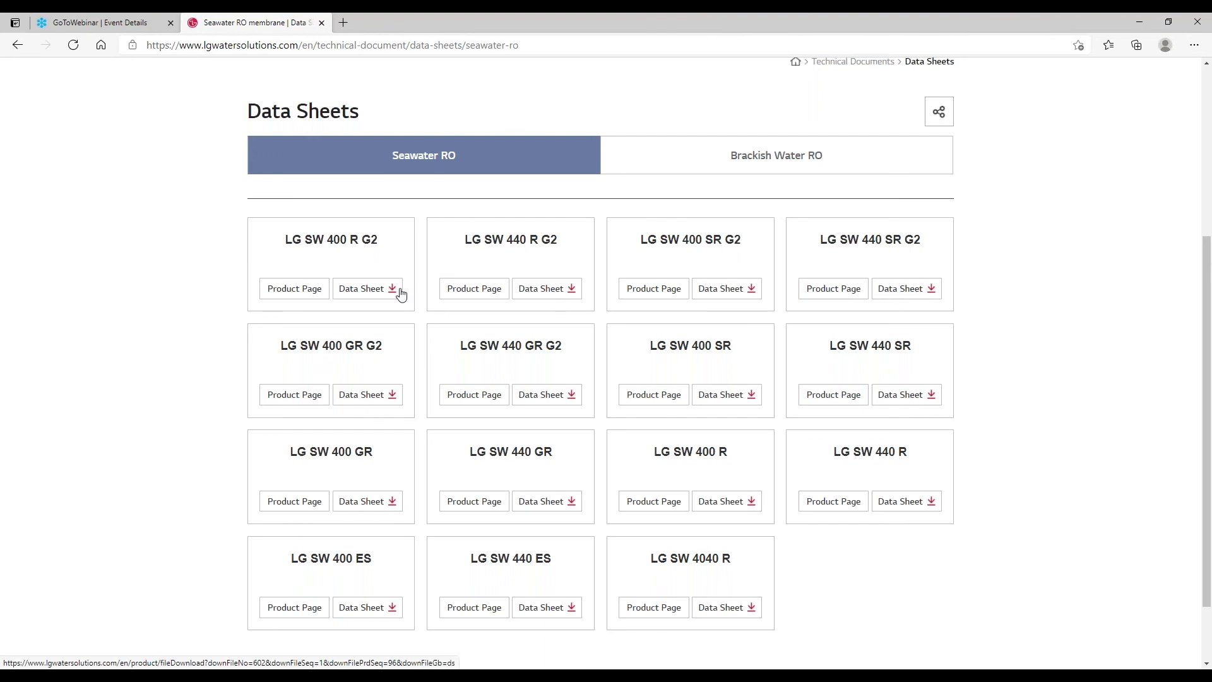
pyautogui.click(1137, 20)
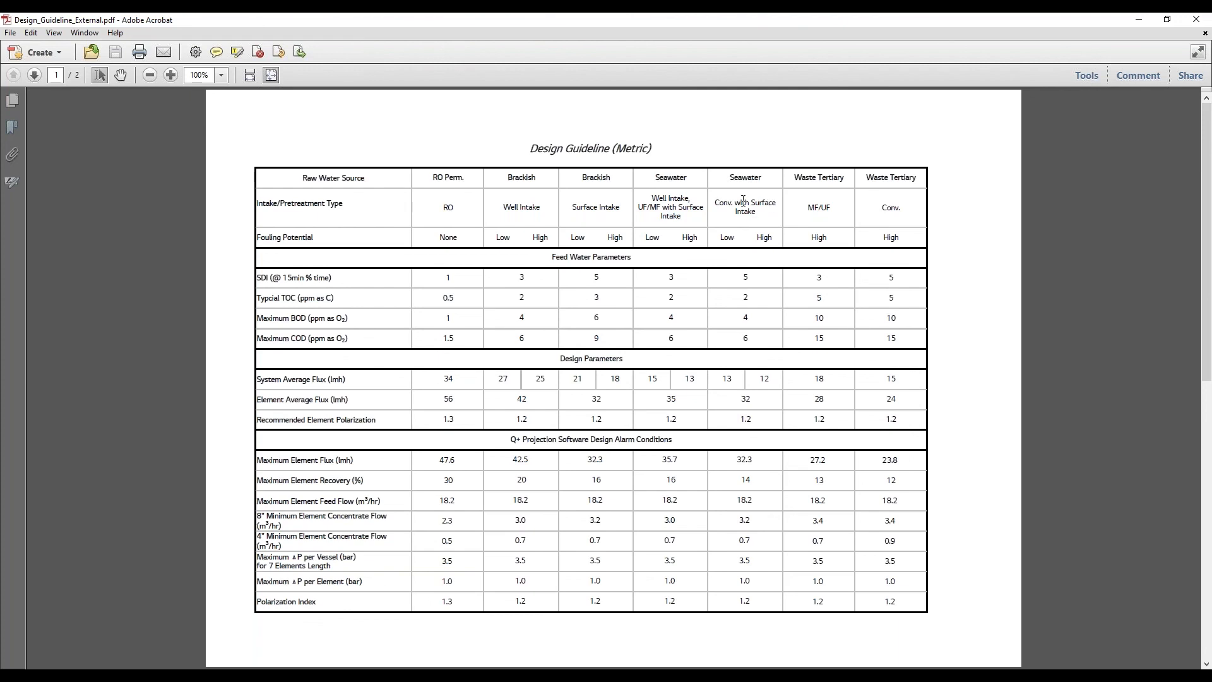
# Examine the metric design guideline, checking the low-fouling system average flux for conventionally pretreated surface-intake seawater and the RO permeate flux
pyautogui.moveTo(722, 238); pyautogui.dragTo(737, 371)
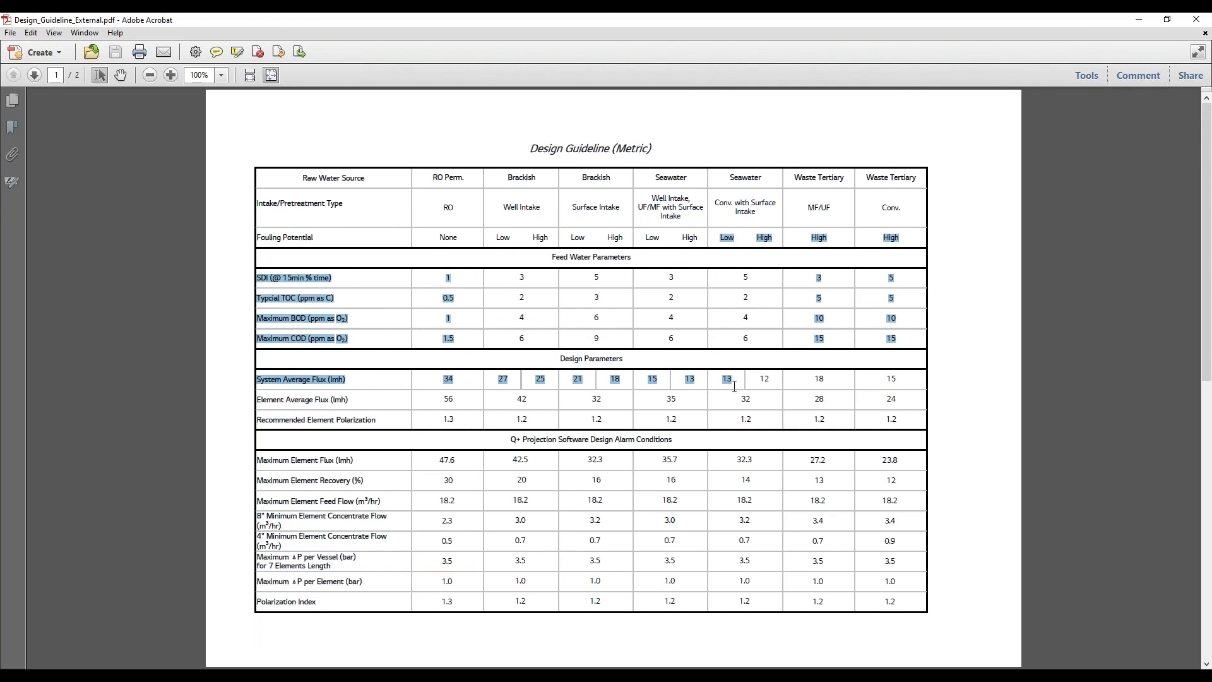
pyautogui.click(734, 381)
pyautogui.doubleClick(733, 380)
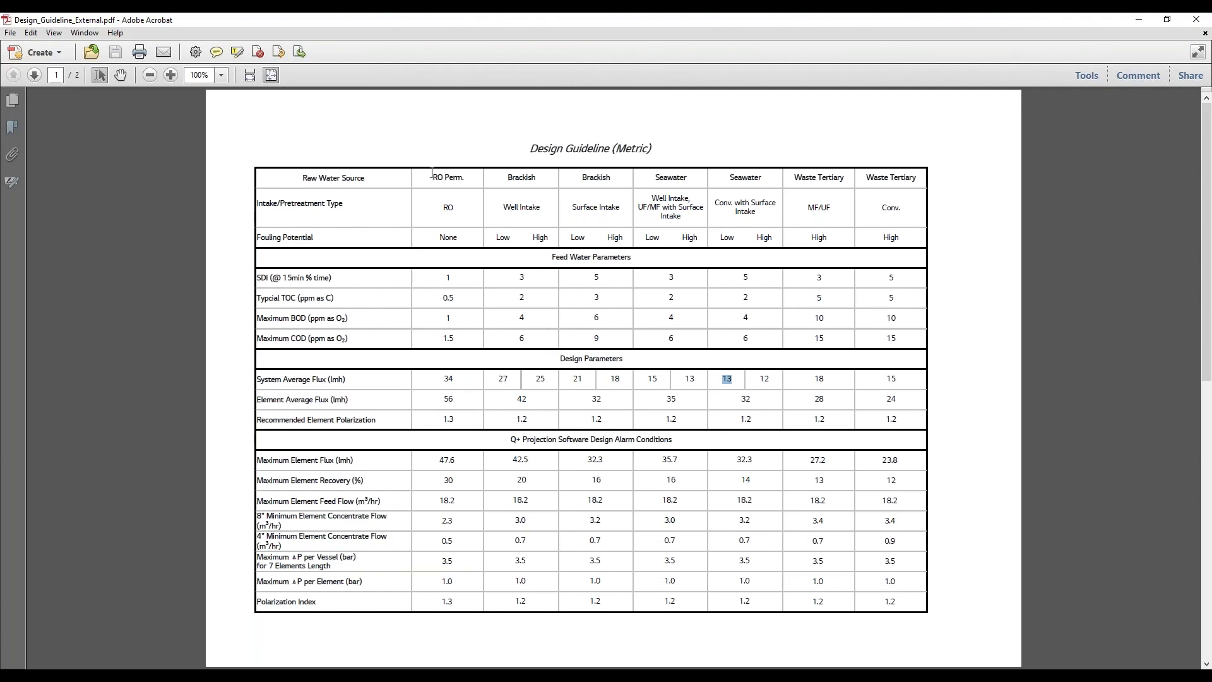
pyautogui.moveTo(454, 379); pyautogui.dragTo(442, 373)
# Check the guideline's metric heading, view the American-unit version on page 2, and close the PDF
pyautogui.moveTo(618, 145); pyautogui.dragTo(668, 146)
pyautogui.click(684, 154)
pyautogui.scroll(-3, 645, 218)
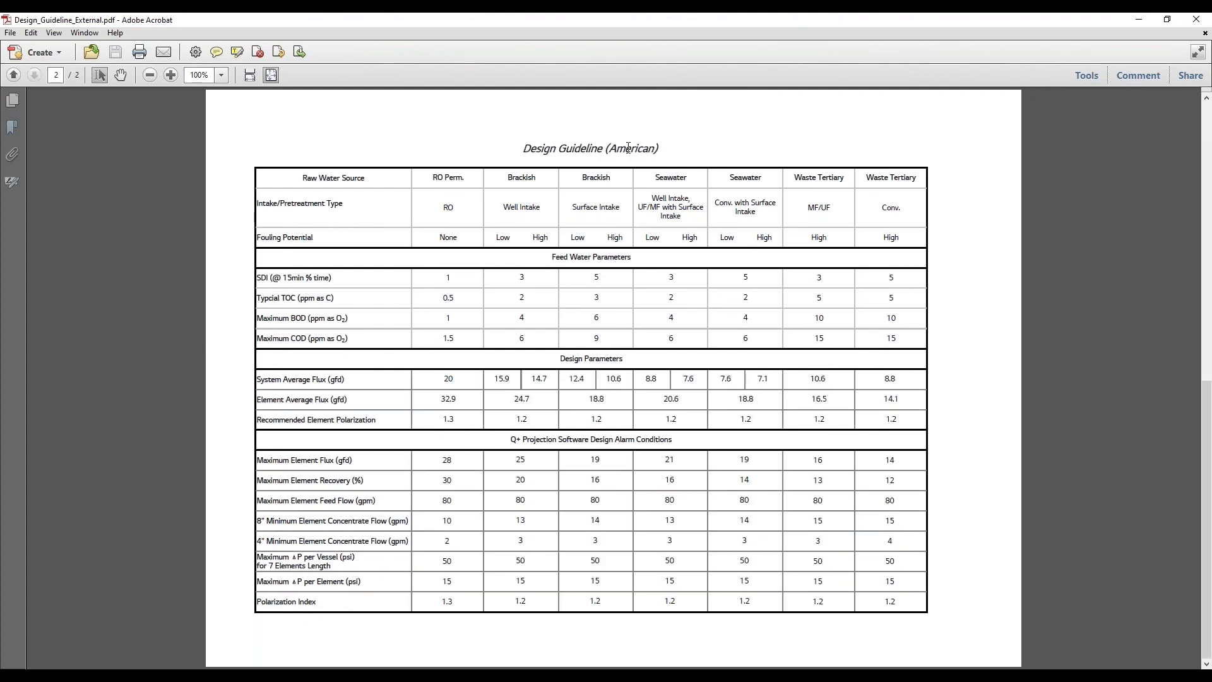
pyautogui.click(1193, 24)
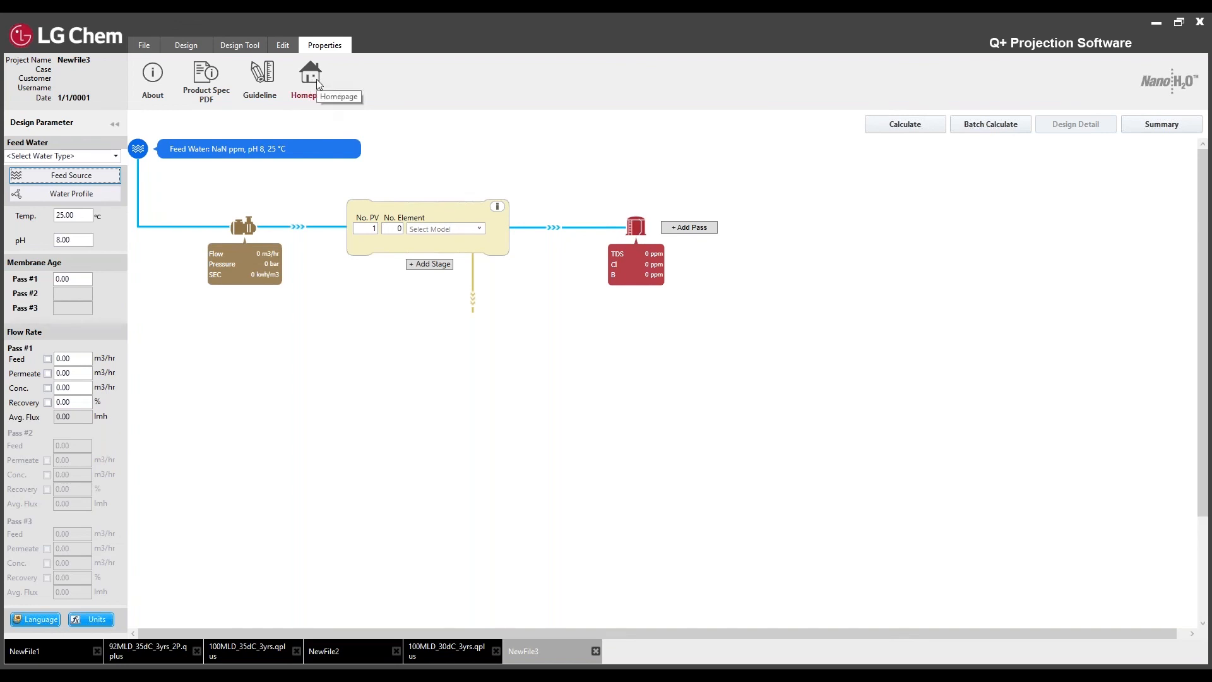
# Open the LG Water Solutions homepage from the projection software, look over its site sections, and open the Comparable LG Product Locator
pyautogui.click(311, 80)
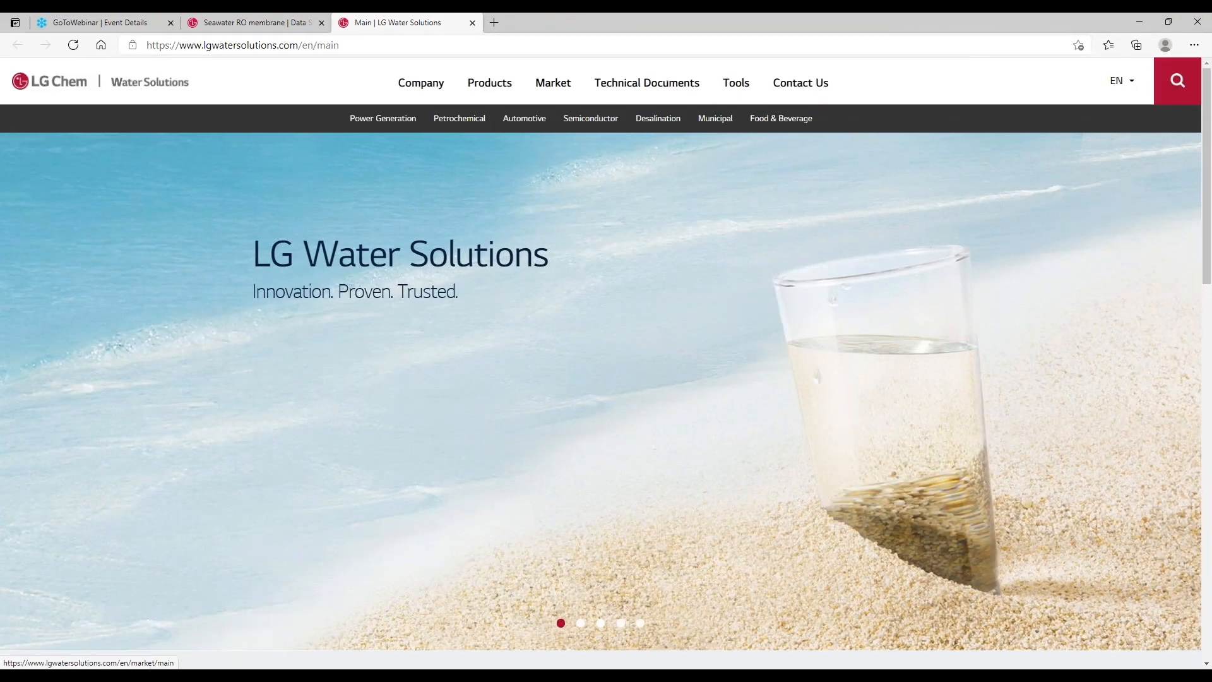
pyautogui.moveTo(658, 84)
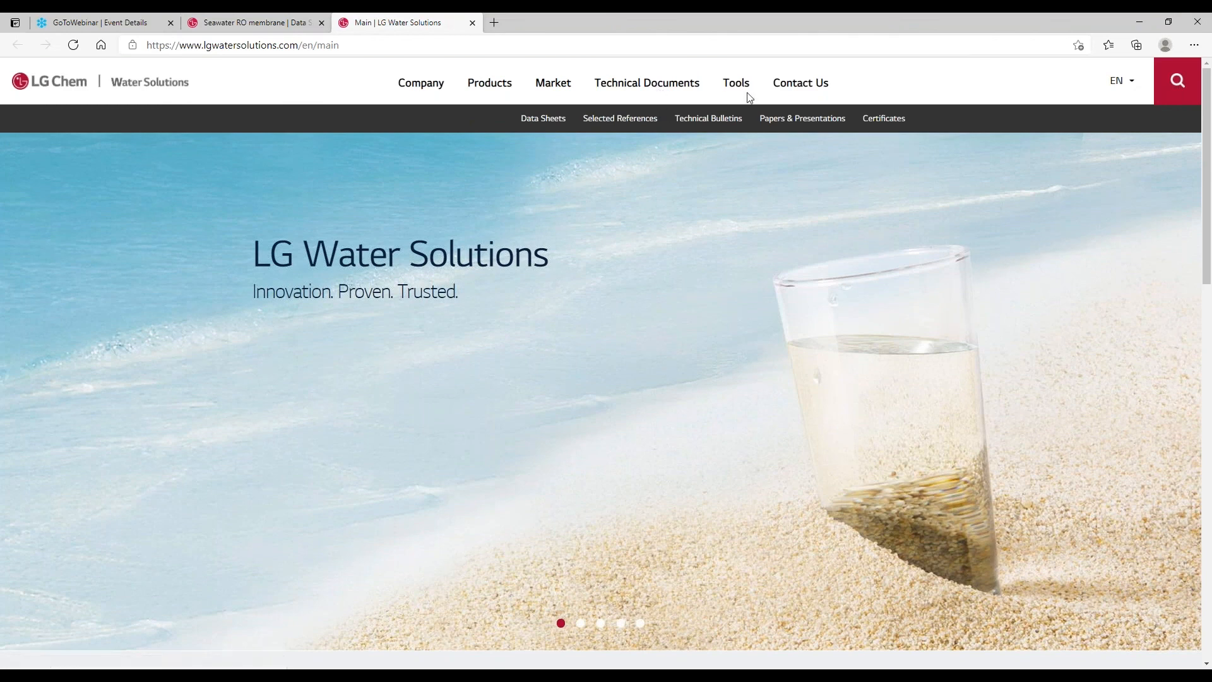
pyautogui.moveTo(745, 93)
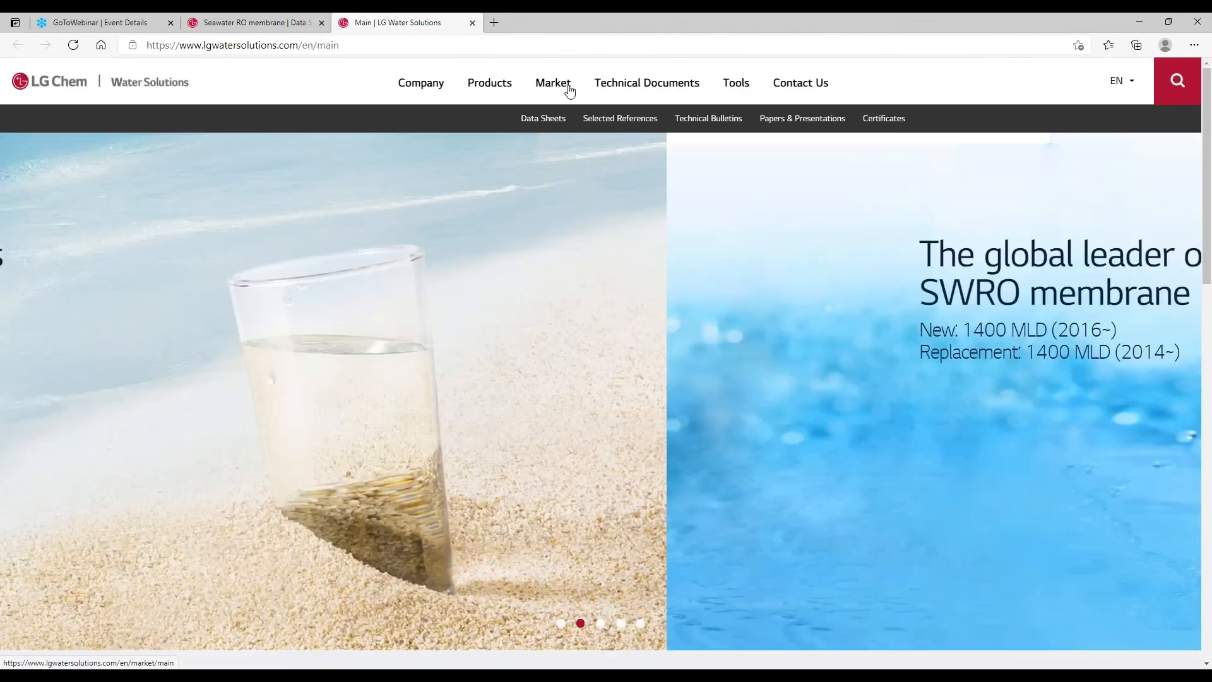
pyautogui.moveTo(496, 87)
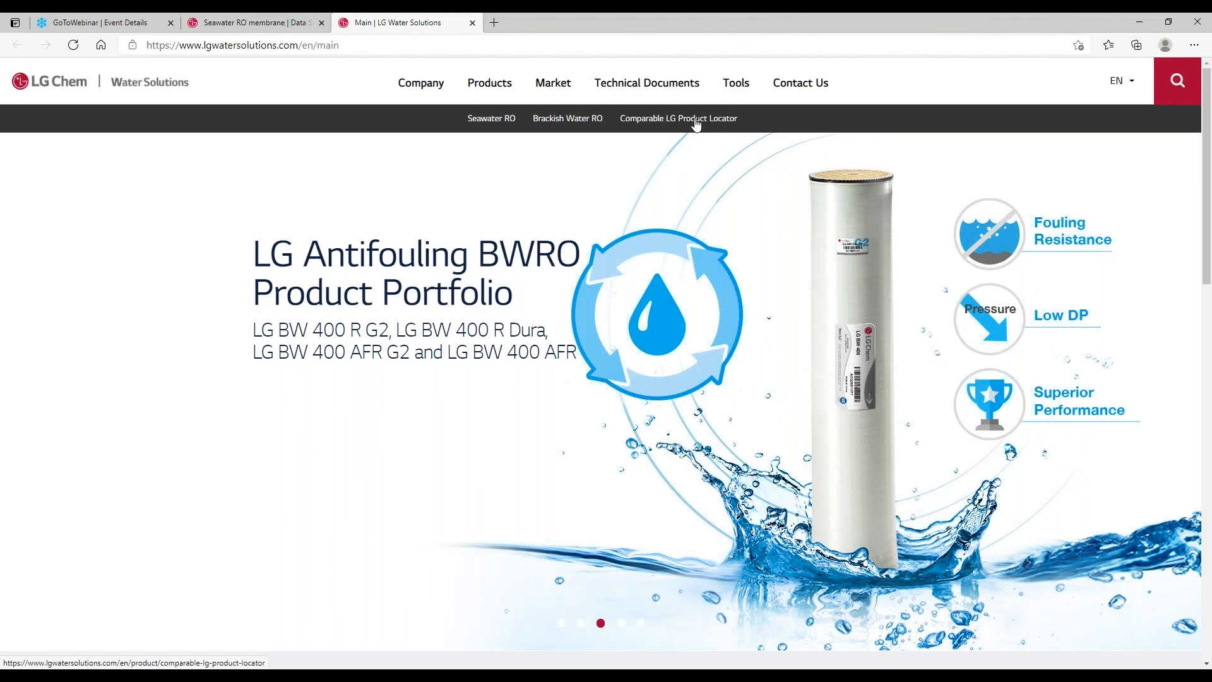
pyautogui.click(700, 126)
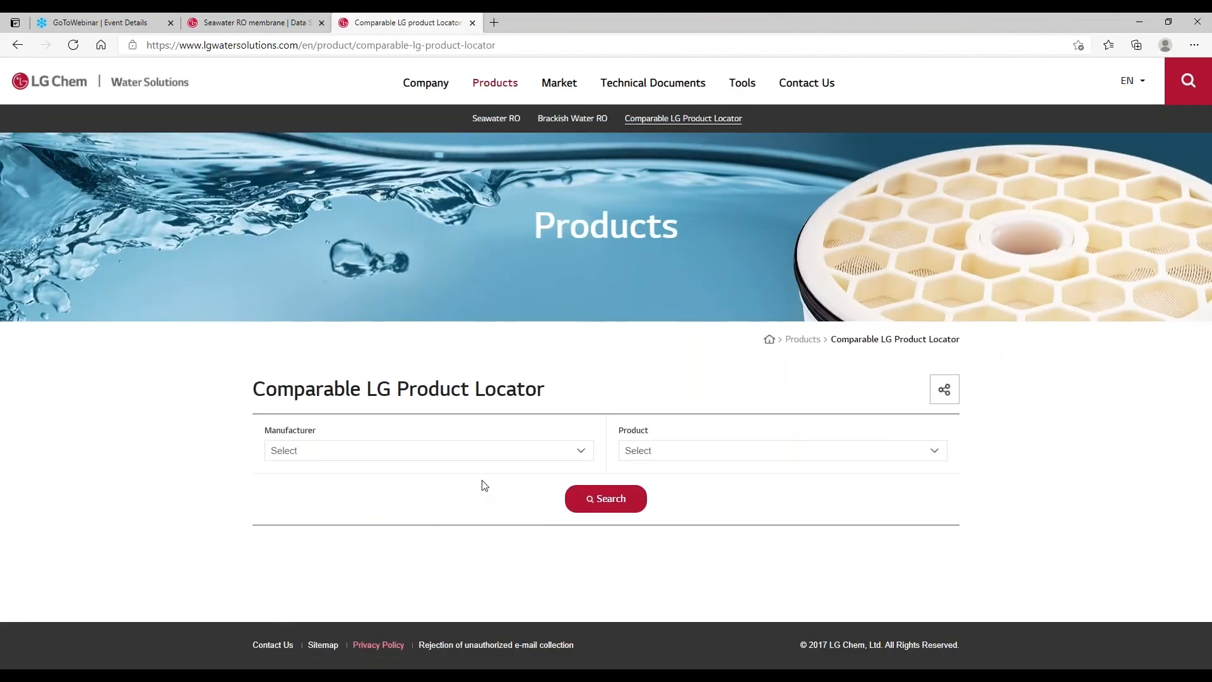
# Review the manufacturer and product choices in the product locator without selecting any, and minimize the browser
pyautogui.click(333, 453)
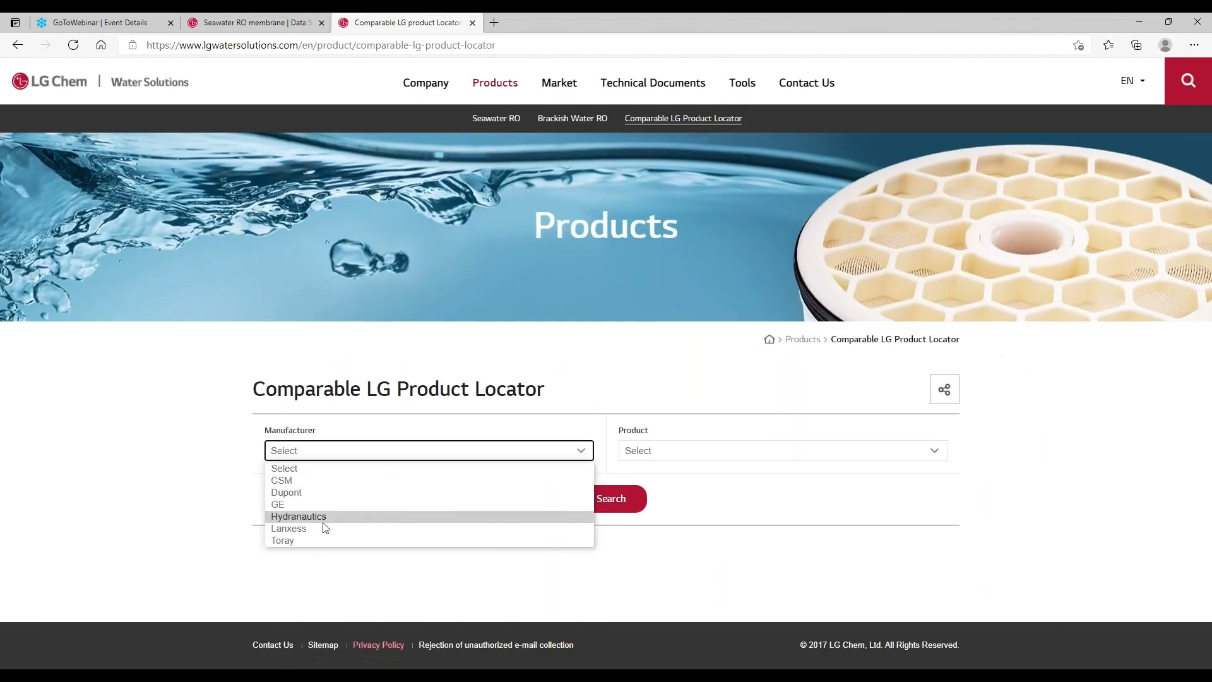
pyautogui.click(695, 451)
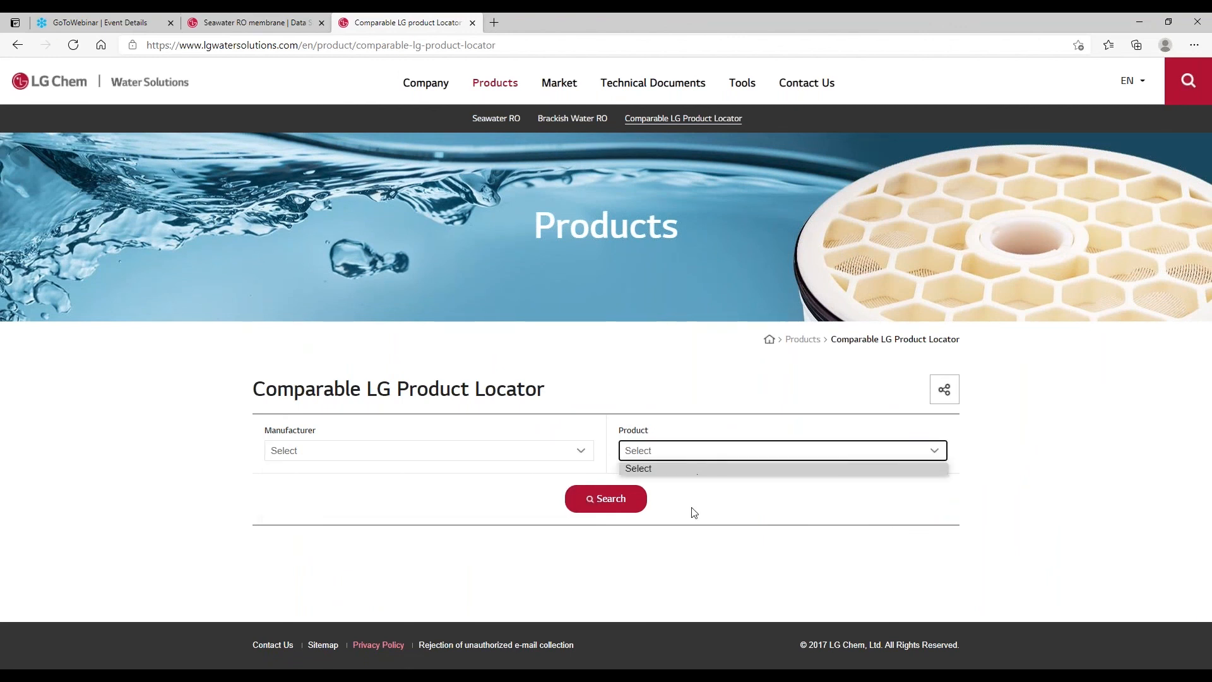
pyautogui.click(673, 467)
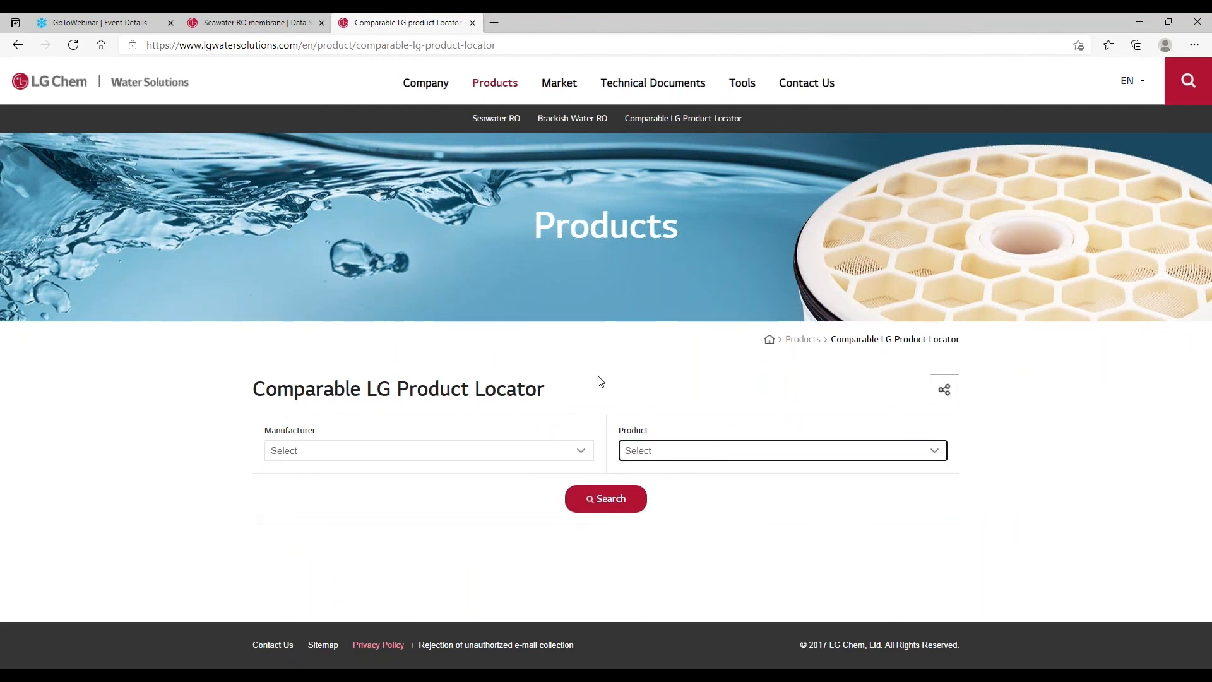
pyautogui.click(585, 457)
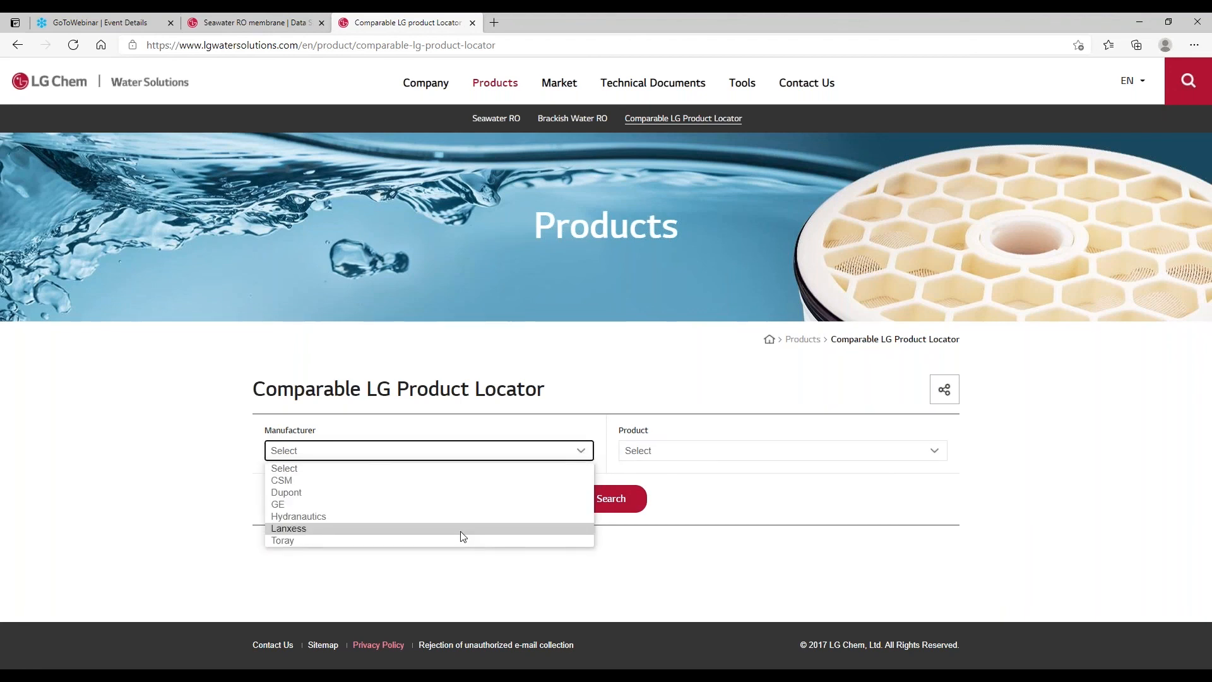
pyautogui.click(819, 501)
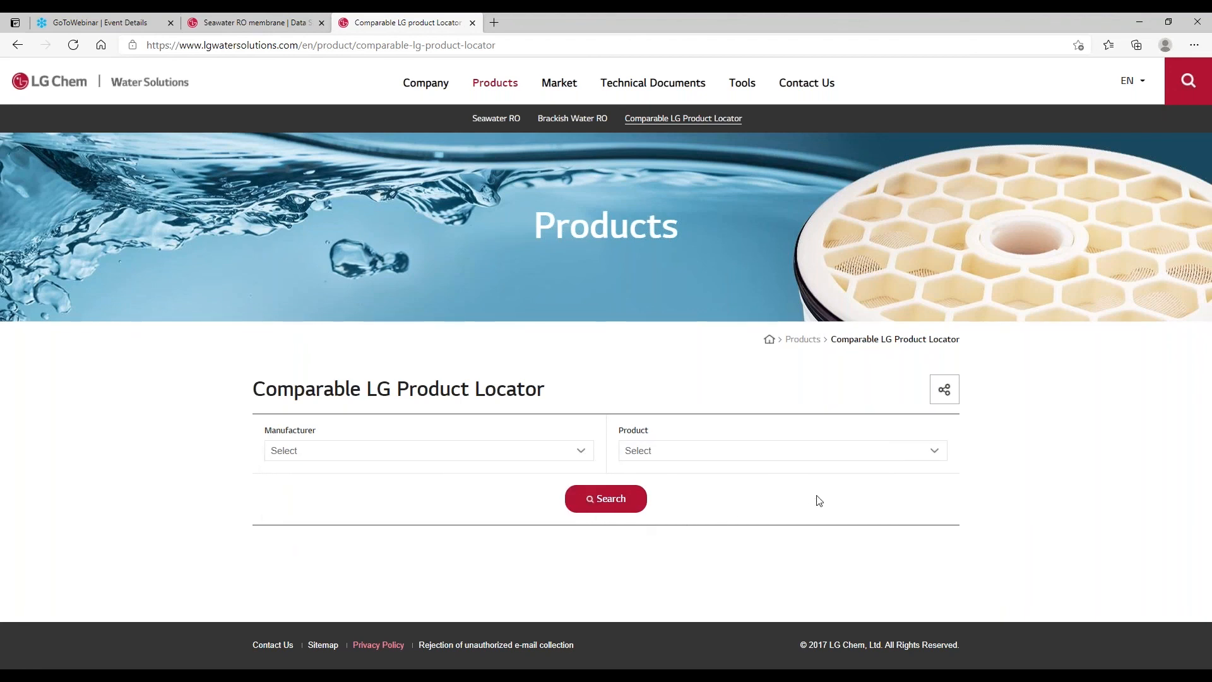
pyautogui.click(1147, 23)
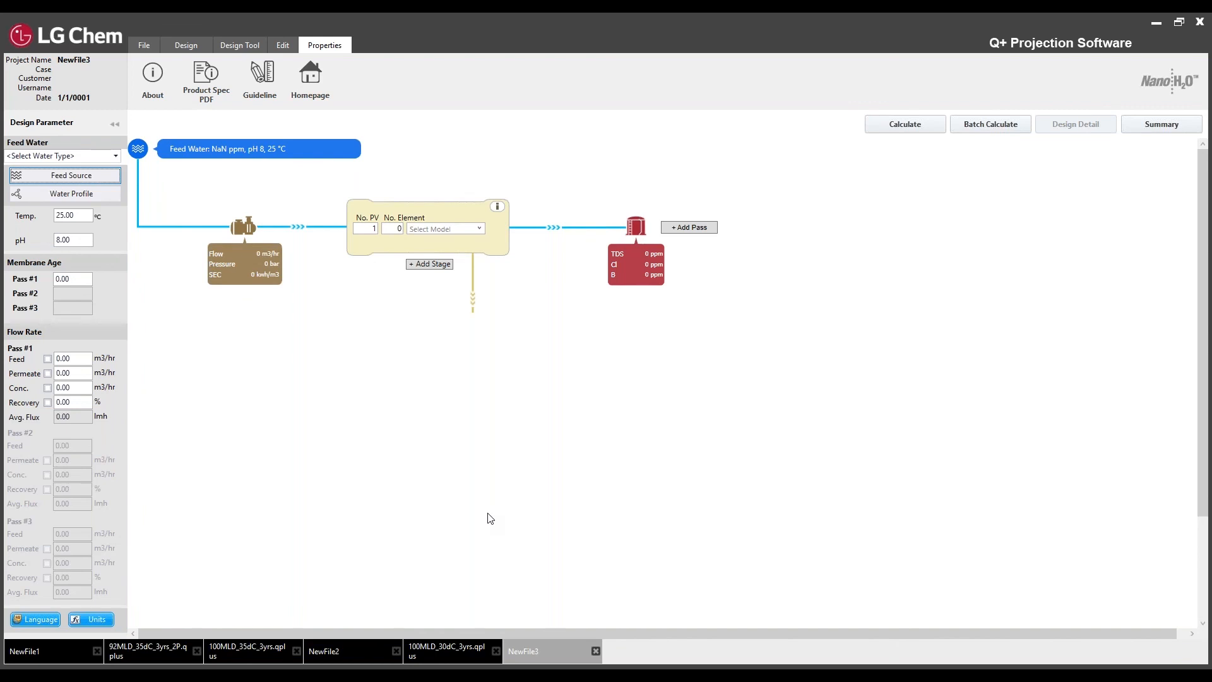
# Switch to the running PowerPoint slide show and advance from the Q+ Projection Software slide to the Questions slide
pyautogui.moveTo(431, 677)
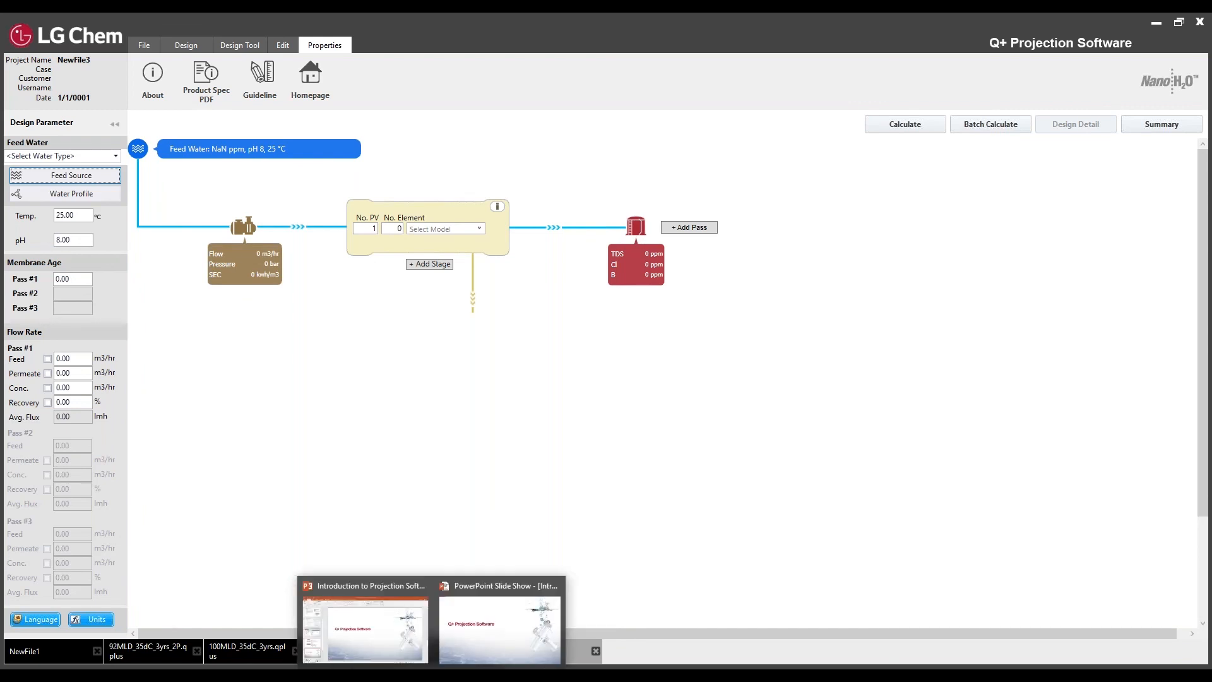
pyautogui.click(500, 628)
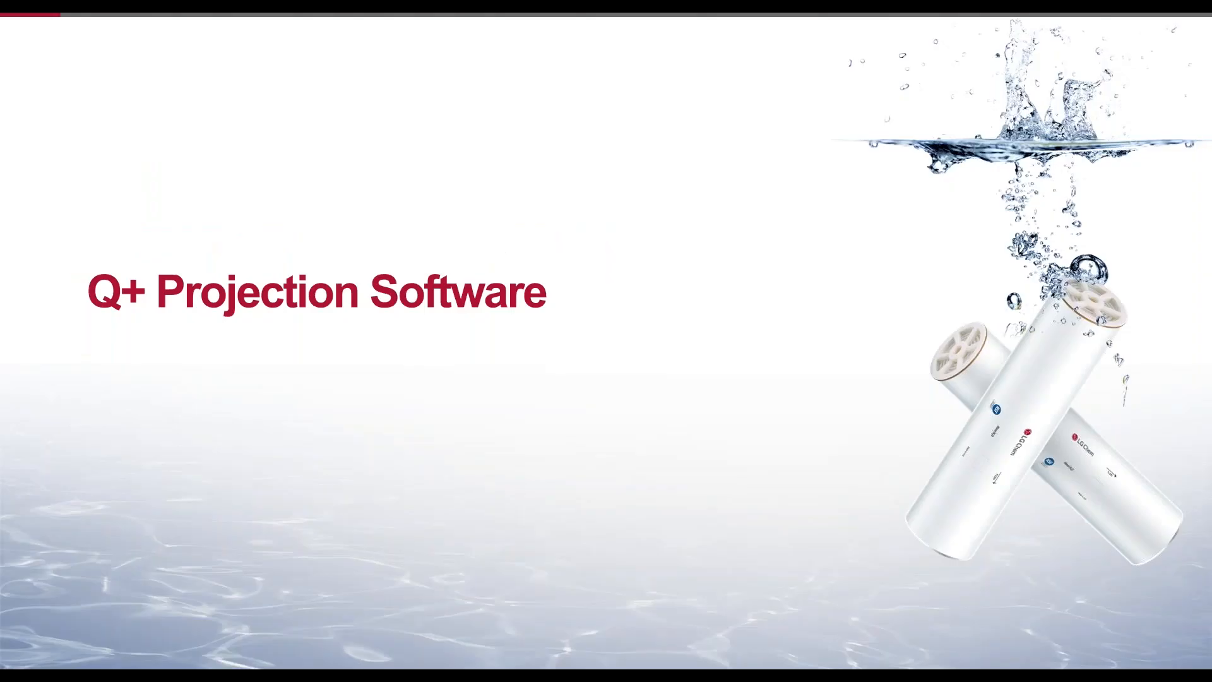
pyautogui.click(491, 445)
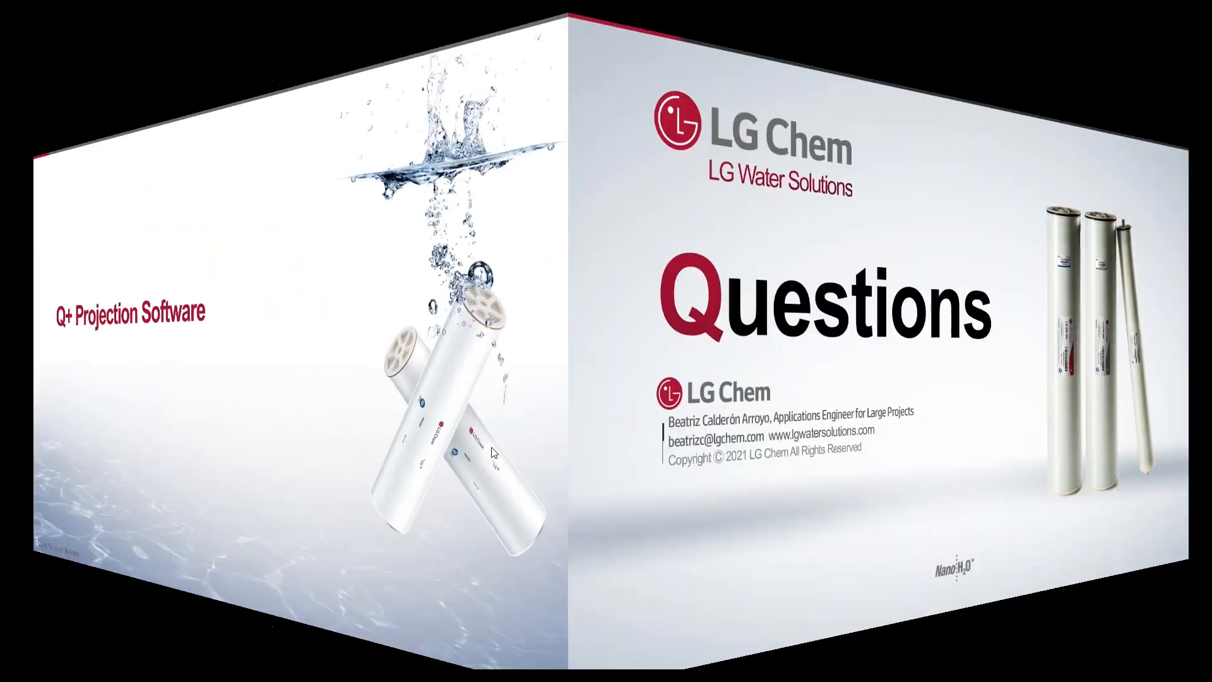